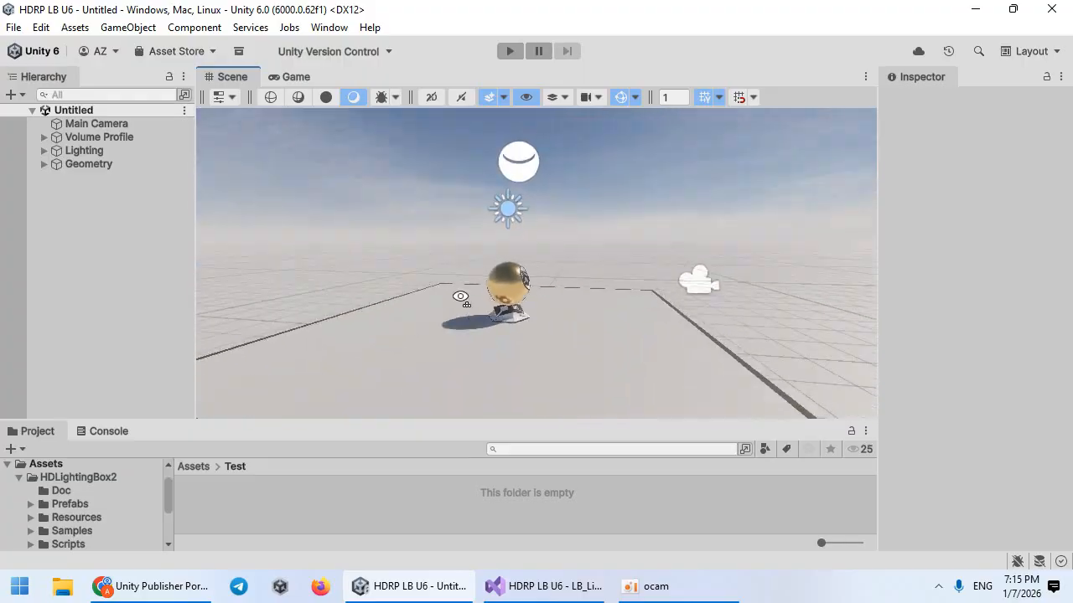
# Step: Save the untitled scene as Tutorial_Sample in the project's Assets/Test folder
pyautogui.click(13, 28)
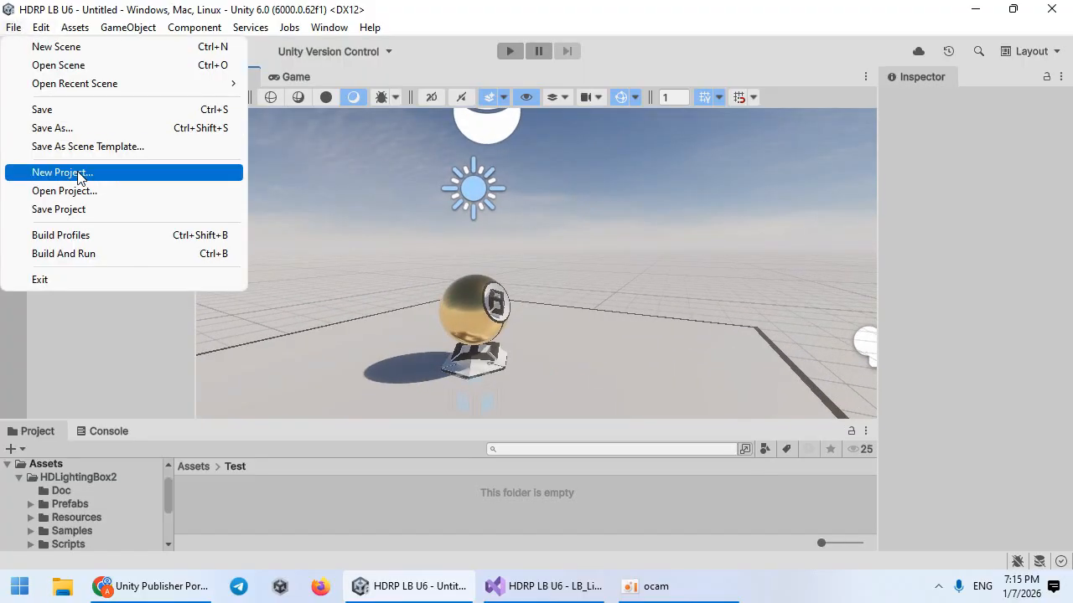
pyautogui.click(52, 127)
pyautogui.doubleClick(201, 212)
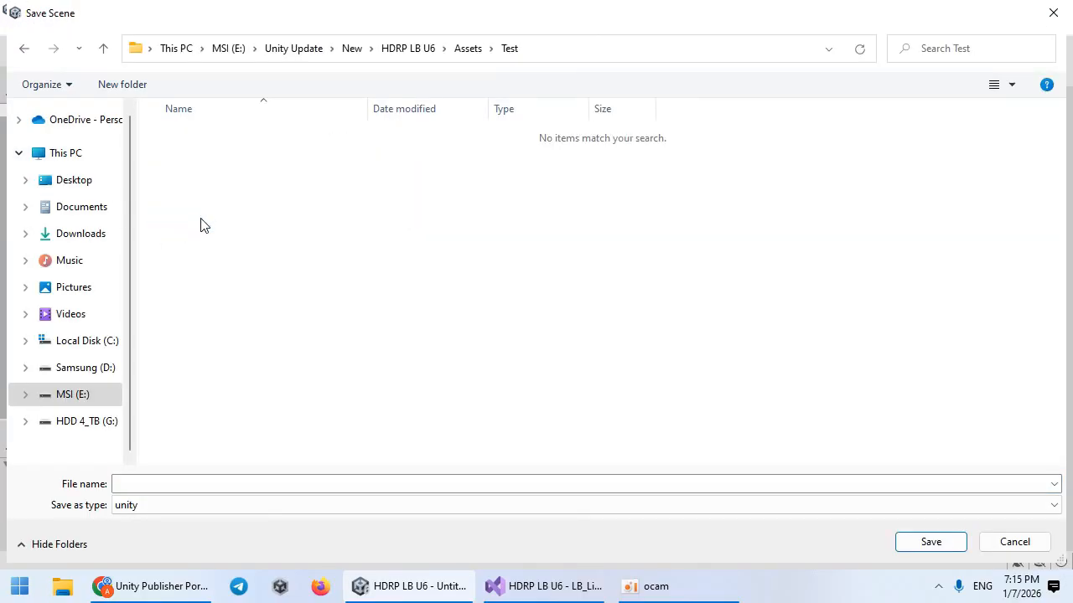
pyautogui.click(172, 482)
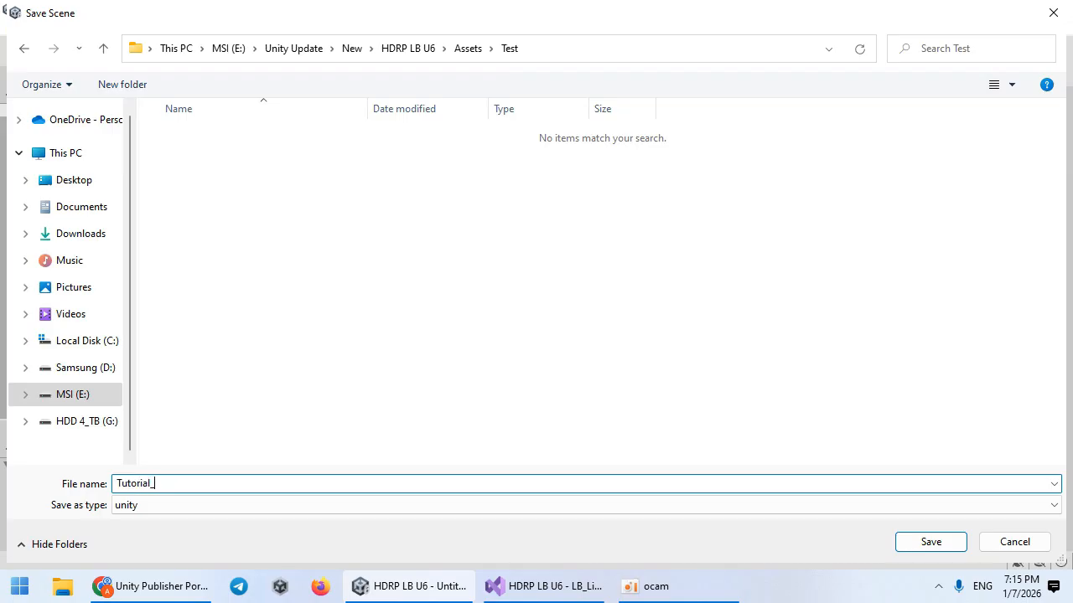
pyautogui.write('Tutorial_Sample')
pyautogui.press('Return')
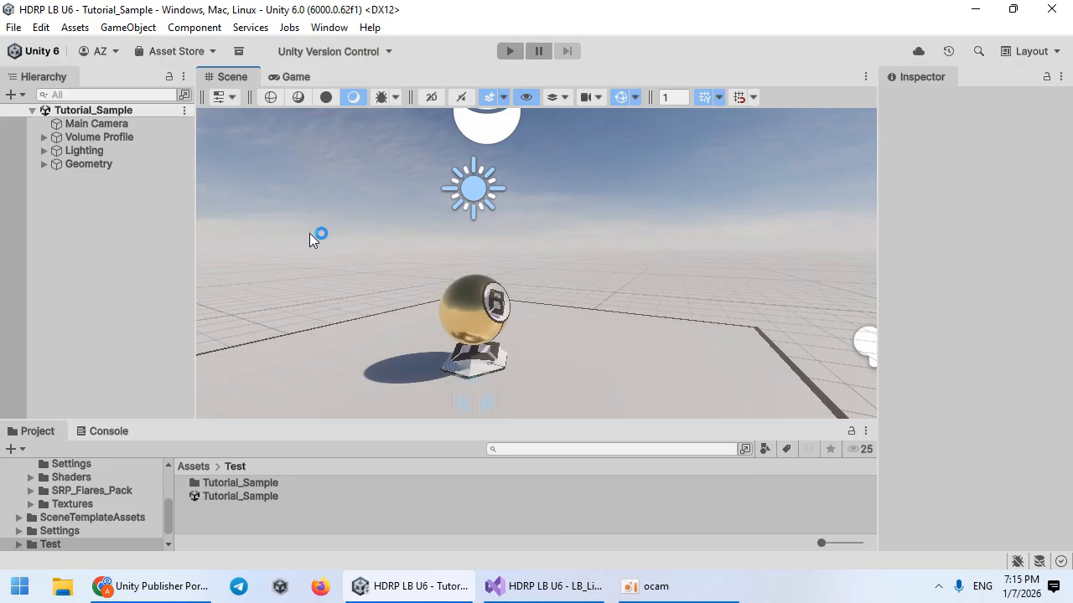
# Step: Delete the default Lighting and Volume Profile objects from the scene, keeping the Main Camera and Geometry
pyautogui.click(117, 156)
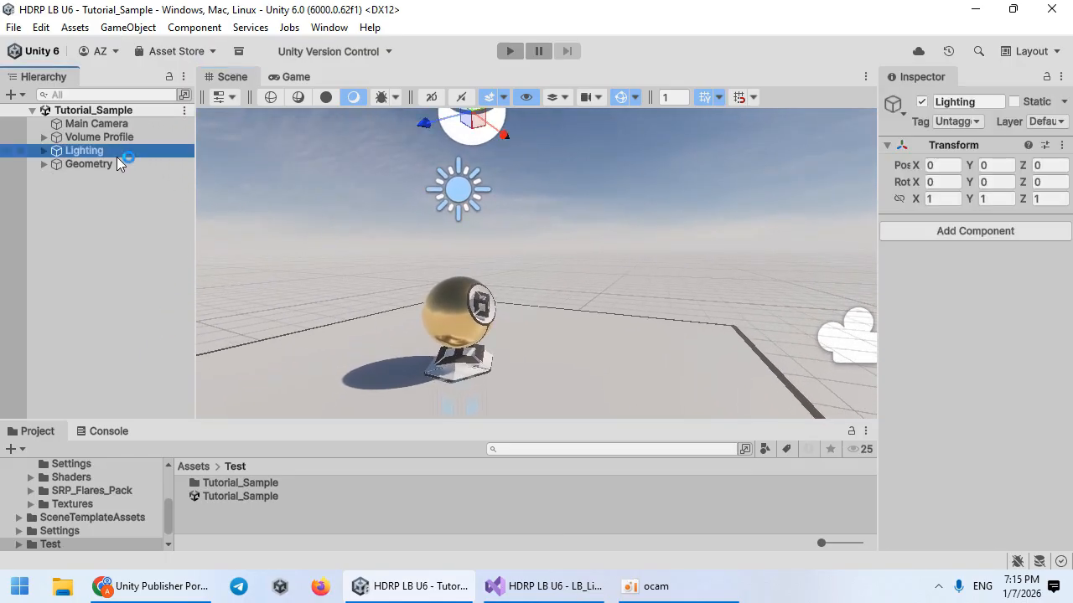
pyautogui.press('Delete')
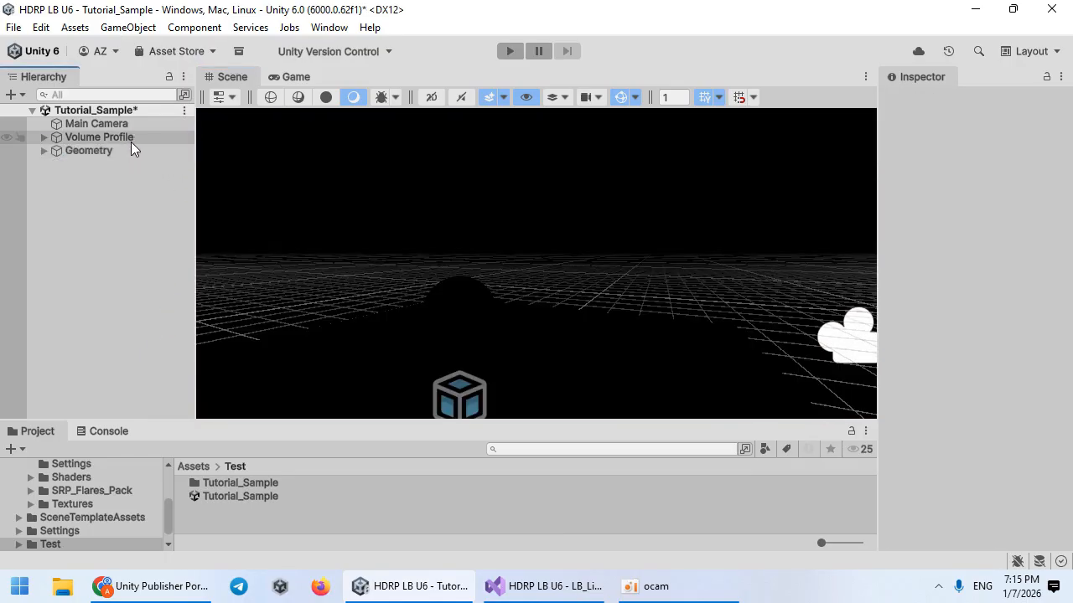
pyautogui.click(131, 141)
pyautogui.press('Delete')
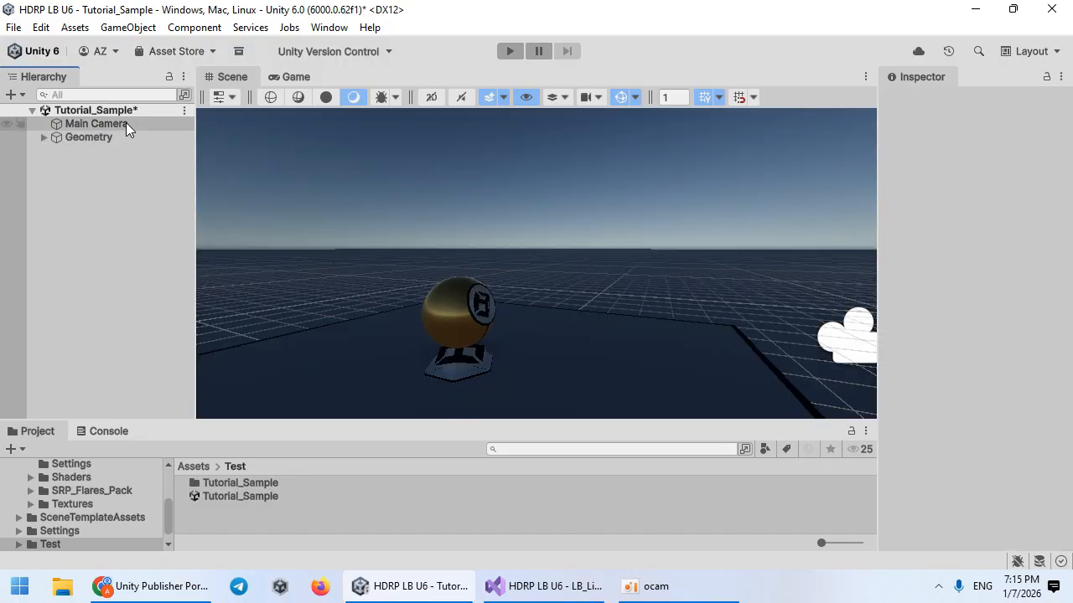
pyautogui.click(126, 122)
pyautogui.moveTo(252, 226); pyautogui.dragTo(432, 230, button='right')
pyautogui.click(368, 209)
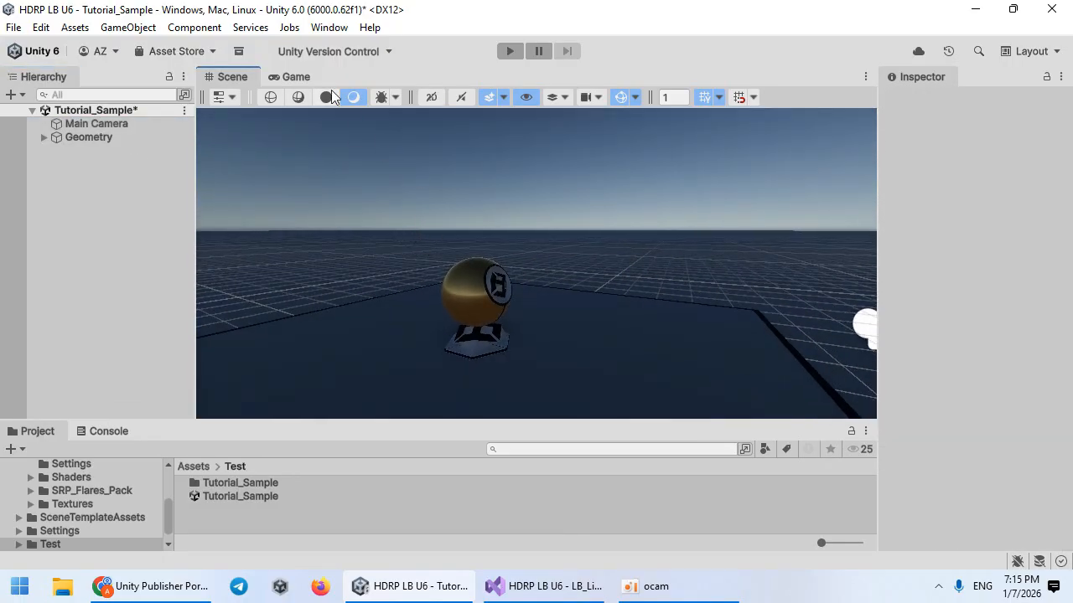
# Step: Open the Lighting Box 2 window and widen it so its full settings fit
pyautogui.click(328, 28)
pyautogui.click(396, 180)
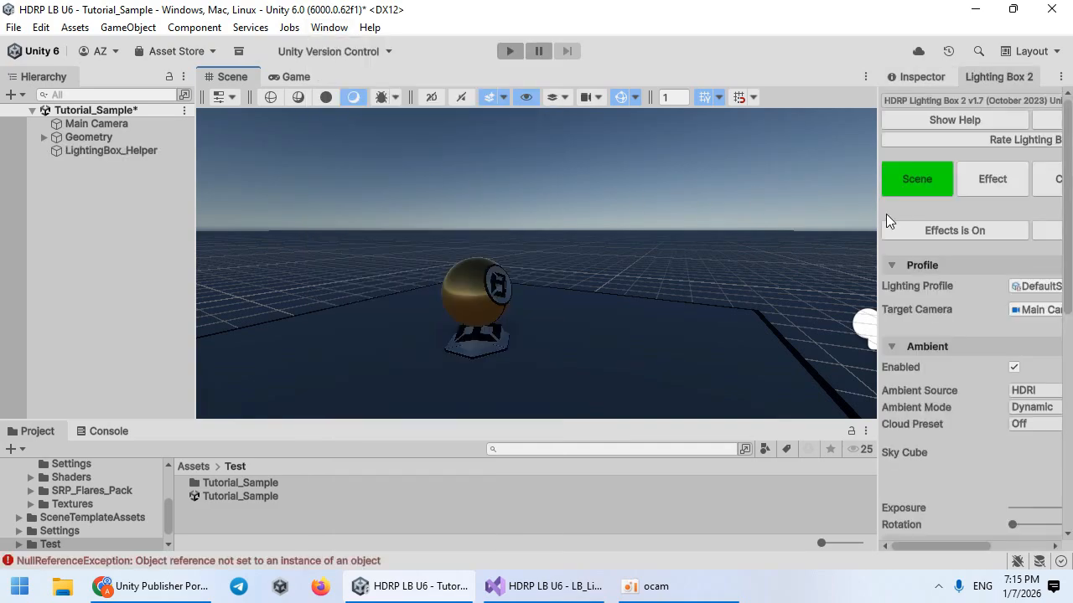
pyautogui.moveTo(878, 214); pyautogui.dragTo(618, 209)
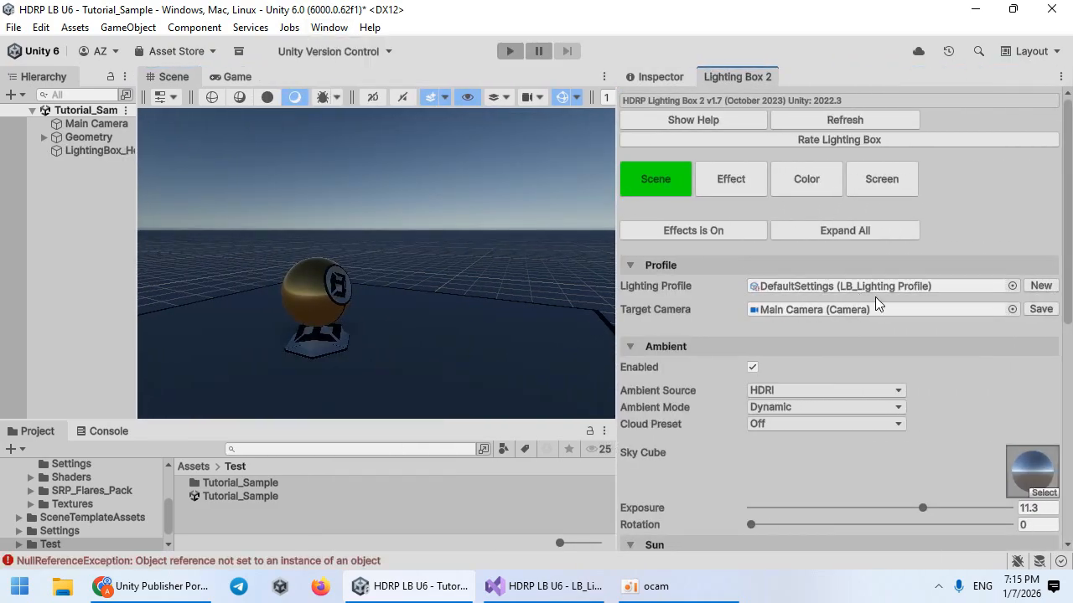
# Step: Create a new lighting profile named Lighting_Profile_Tutorial_Sample in the Assets/Test folder
pyautogui.click(1039, 286)
pyautogui.click(293, 216)
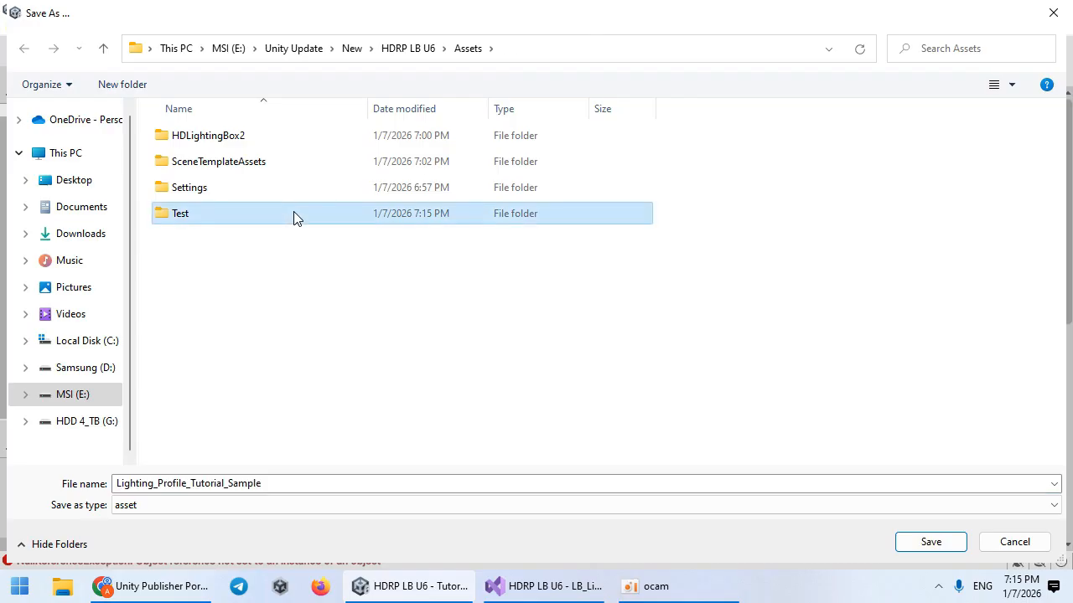
pyautogui.doubleClick(294, 215)
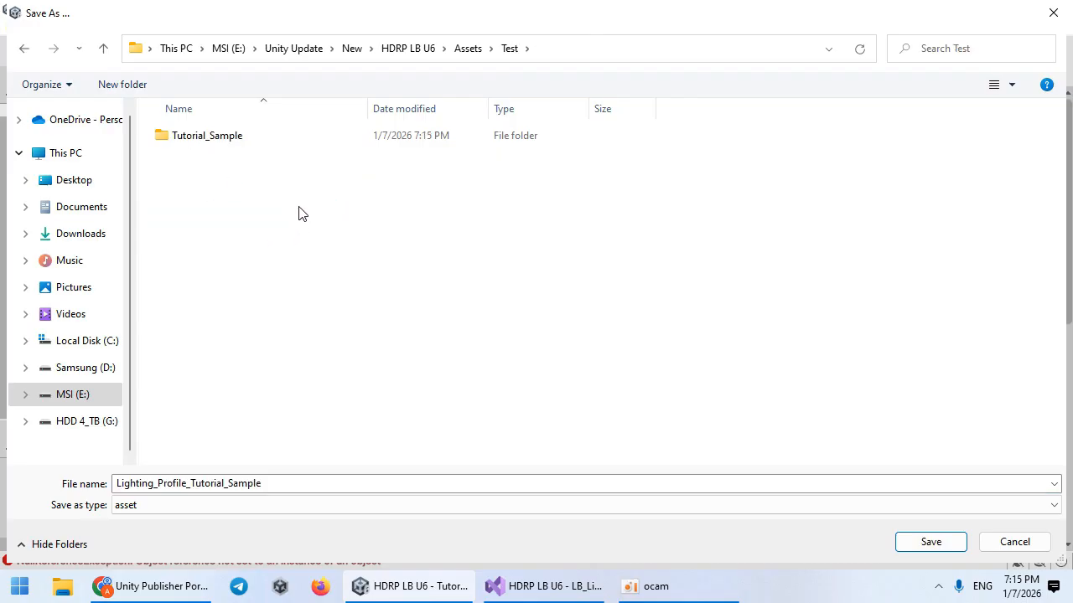
pyautogui.click(930, 542)
# Step: Enlarge the project browser and locate the assigned lighting profile's asset in the Test folder
pyautogui.moveTo(409, 337); pyautogui.dragTo(410, 307)
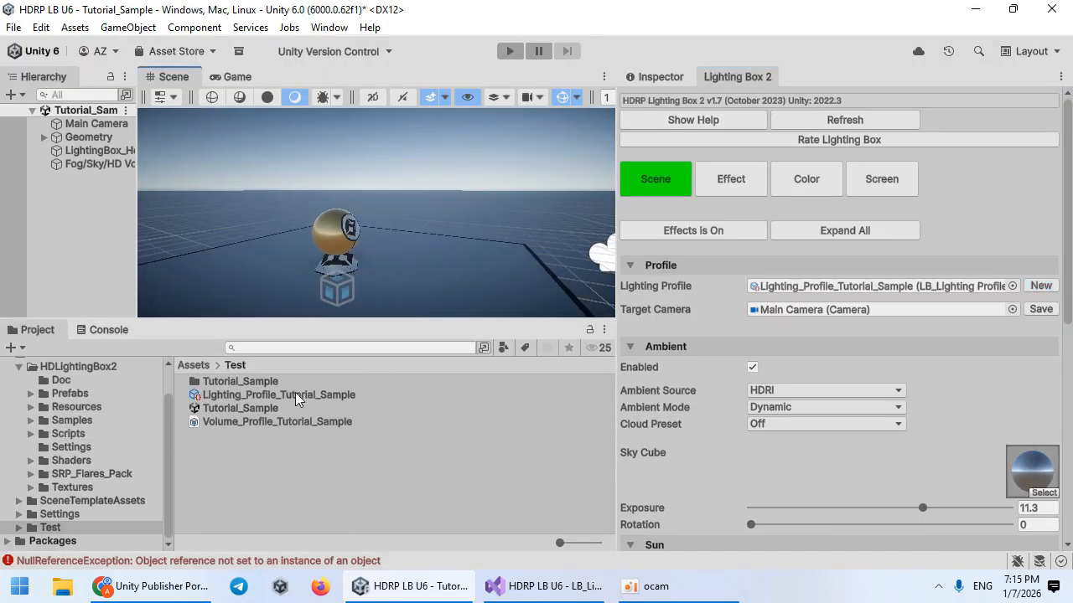
pyautogui.scroll(2, 82, 501)
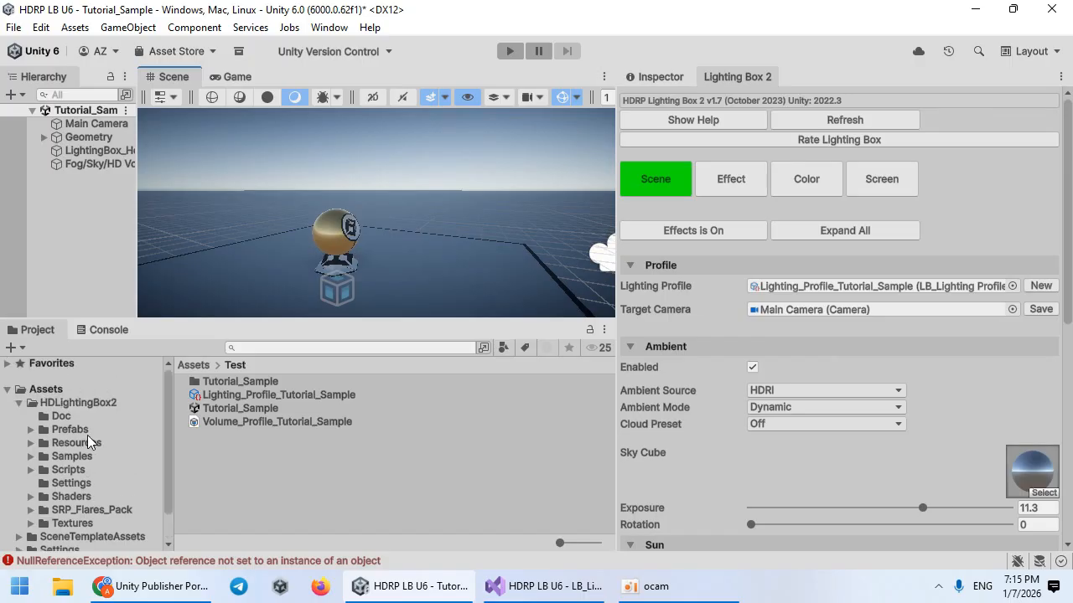
pyautogui.scroll(-2, 87, 469)
pyautogui.click(71, 529)
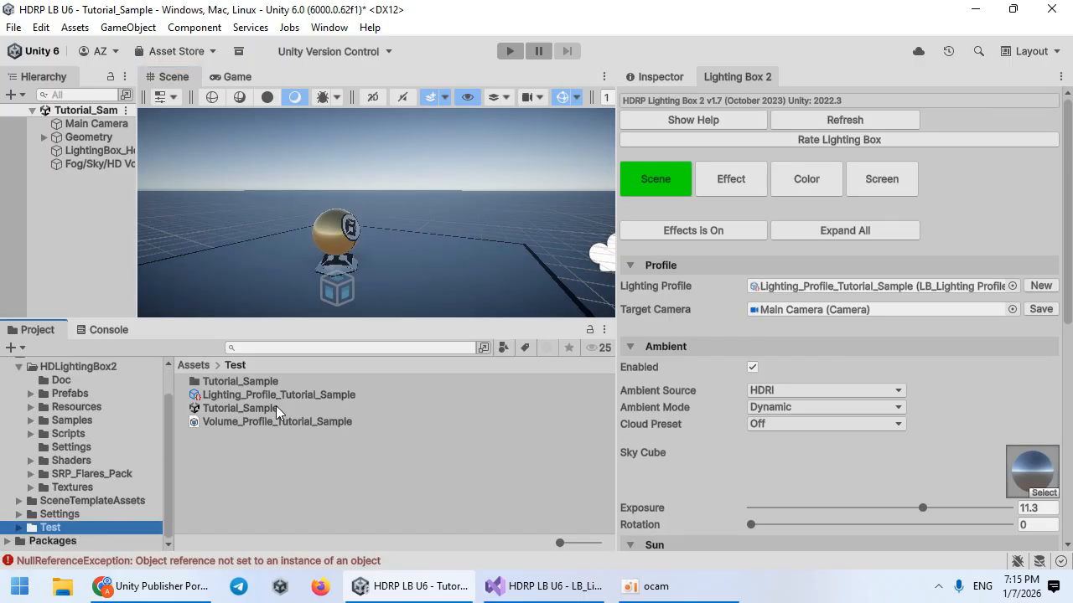
pyautogui.click(796, 288)
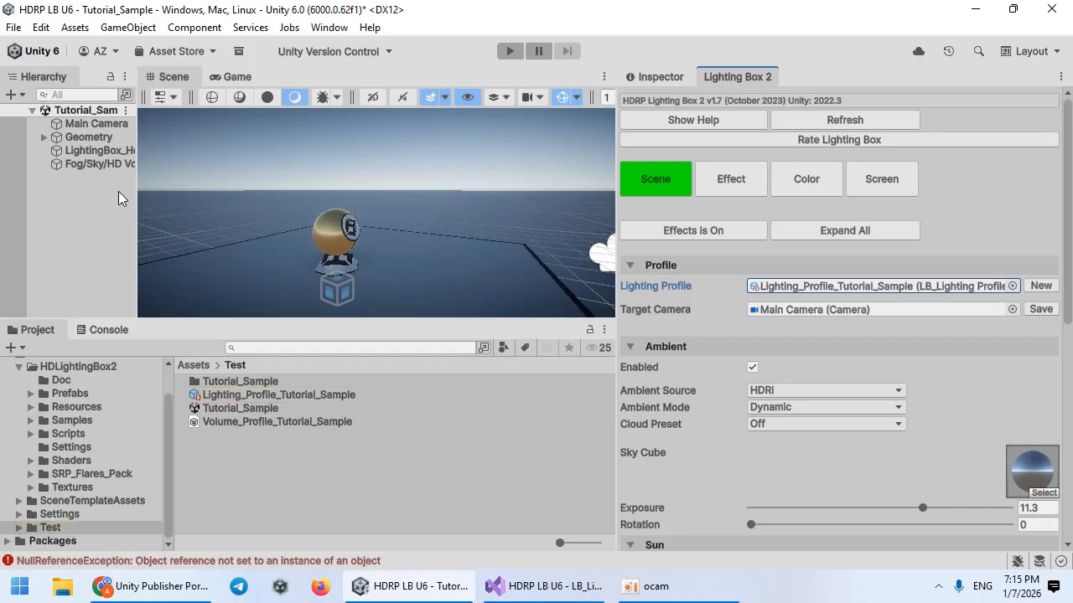
# Step: Widen the scene object list and inspect which profiles the LightingBox_Helper object references
pyautogui.moveTo(137, 186); pyautogui.dragTo(283, 178)
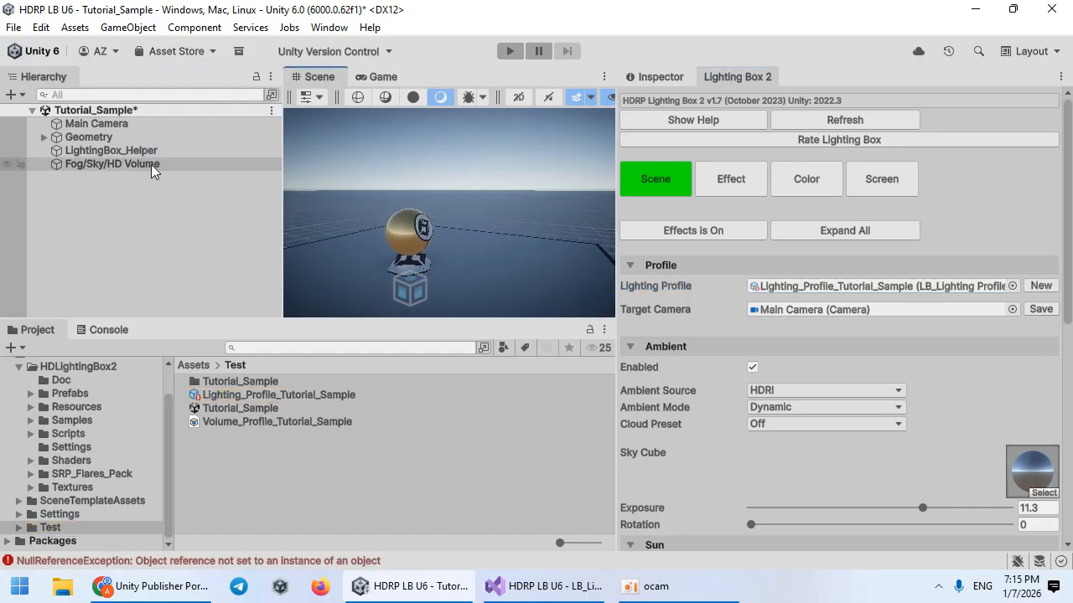
pyautogui.click(110, 153)
pyautogui.click(689, 80)
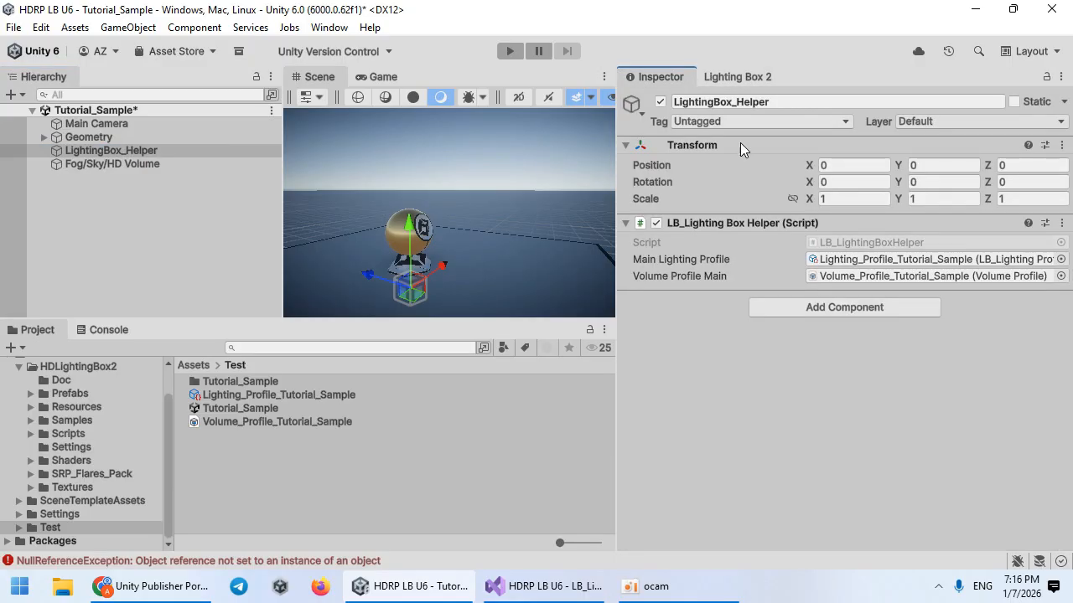
# Step: Add the Sun Light prefab from HDLightingBox2/Prefabs/DayCycle to the scene, frame it, and set its Time Slider to 22871
pyautogui.scroll(2, 98, 450)
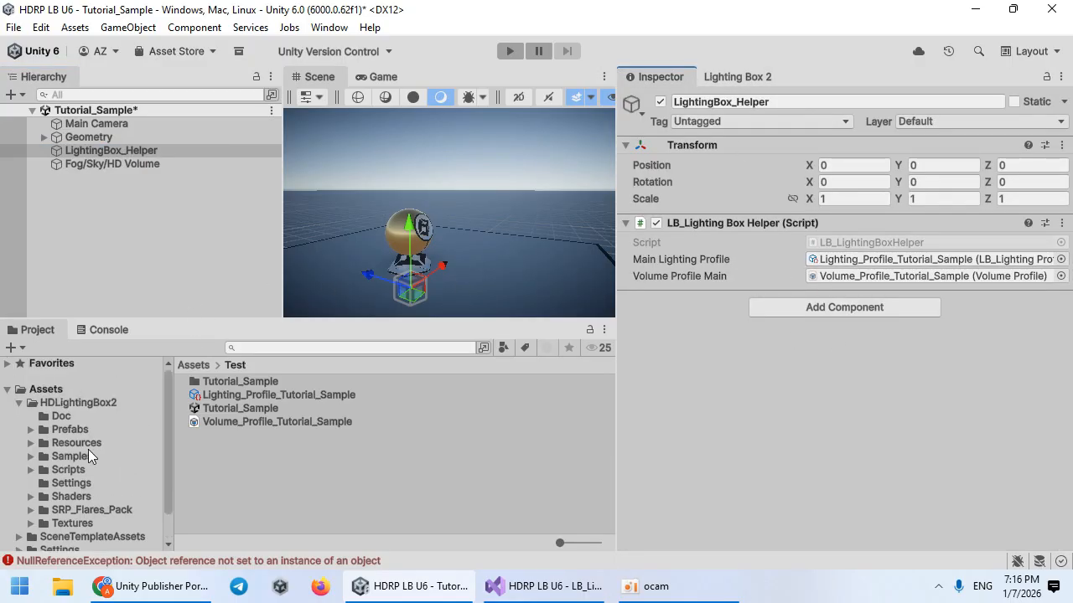
pyautogui.click(85, 425)
pyautogui.doubleClick(249, 378)
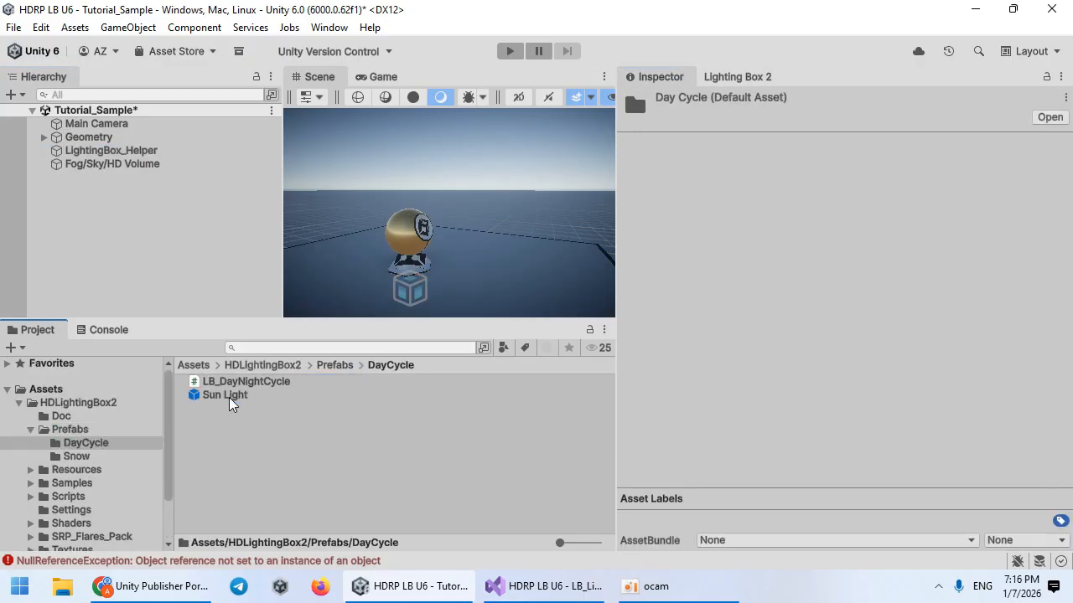
pyautogui.moveTo(228, 398); pyautogui.dragTo(201, 209)
pyautogui.press('f')
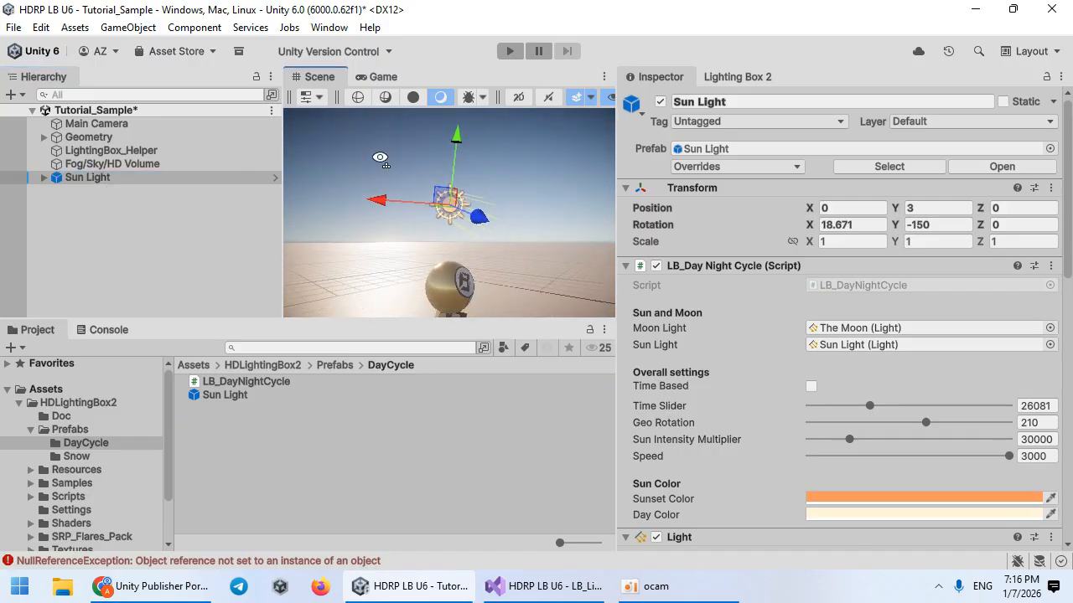
pyautogui.moveTo(870, 409)
pyautogui.mouseDown()
pyautogui.moveTo(903, 404)
pyautogui.moveTo(855, 405)
pyautogui.moveTo(896, 405)
pyautogui.moveTo(861, 391)
pyautogui.mouseUp()
# Step: Set the Lighting Box Ambient Source to Physically Based and the Sun Light's Time Slider to 21782
pyautogui.click(738, 76)
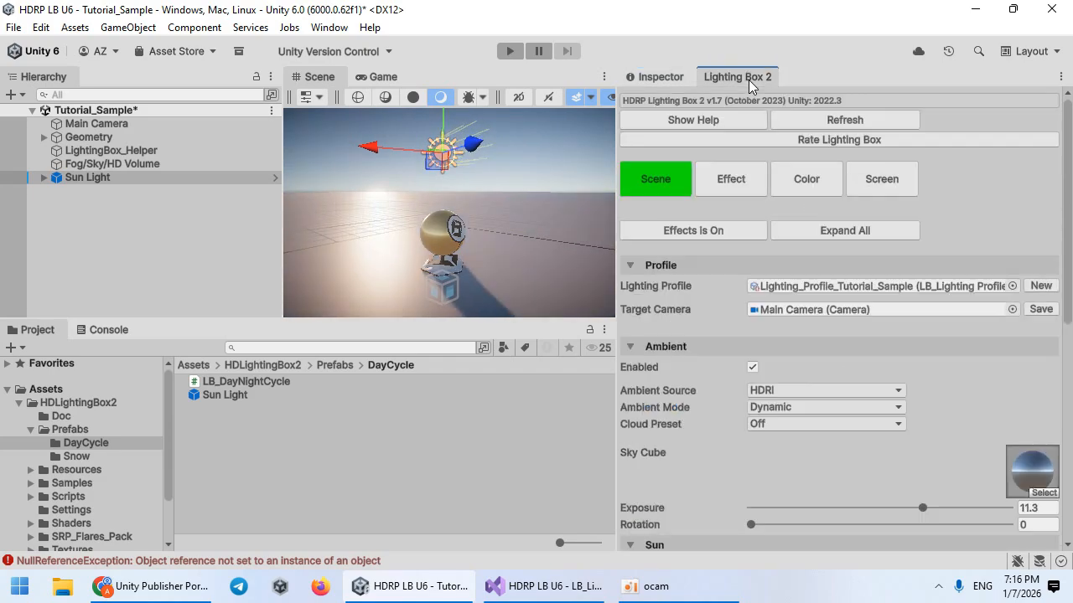
pyautogui.scroll(-6, 722, 331)
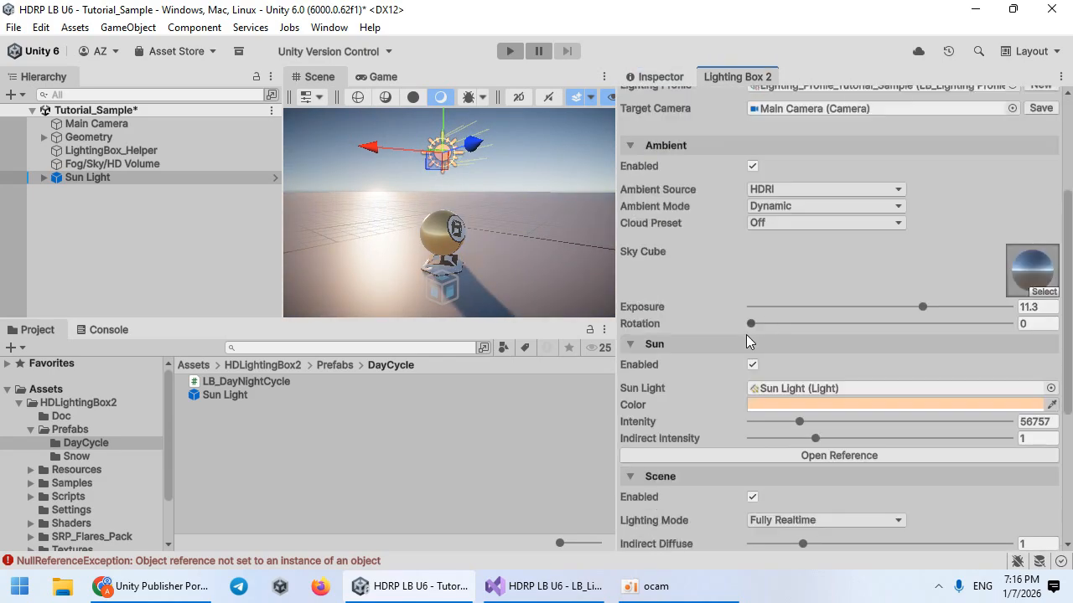
pyautogui.click(781, 190)
pyautogui.click(790, 227)
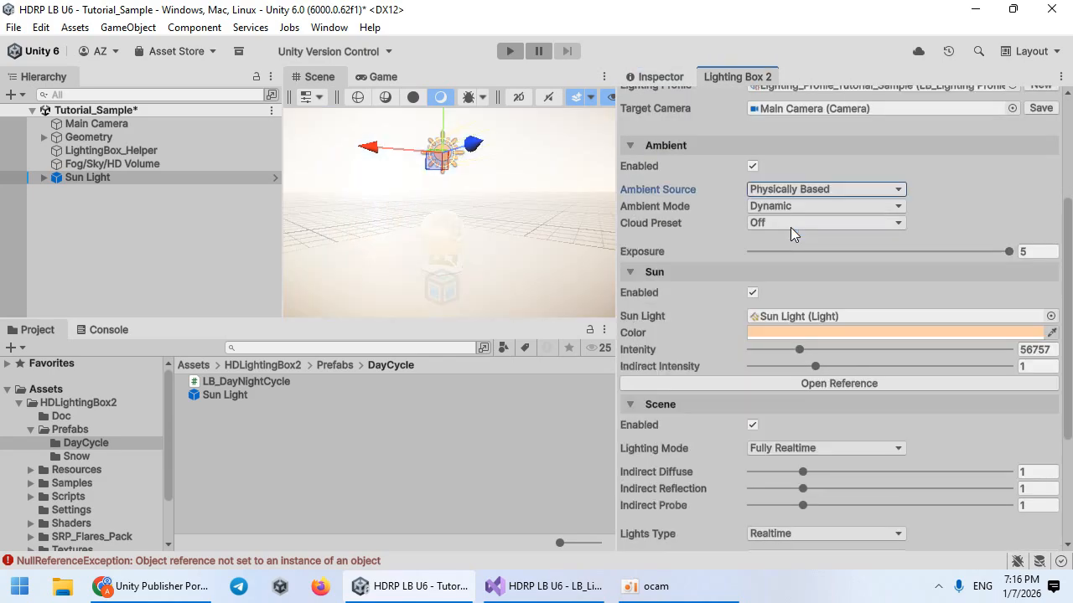
pyautogui.click(653, 77)
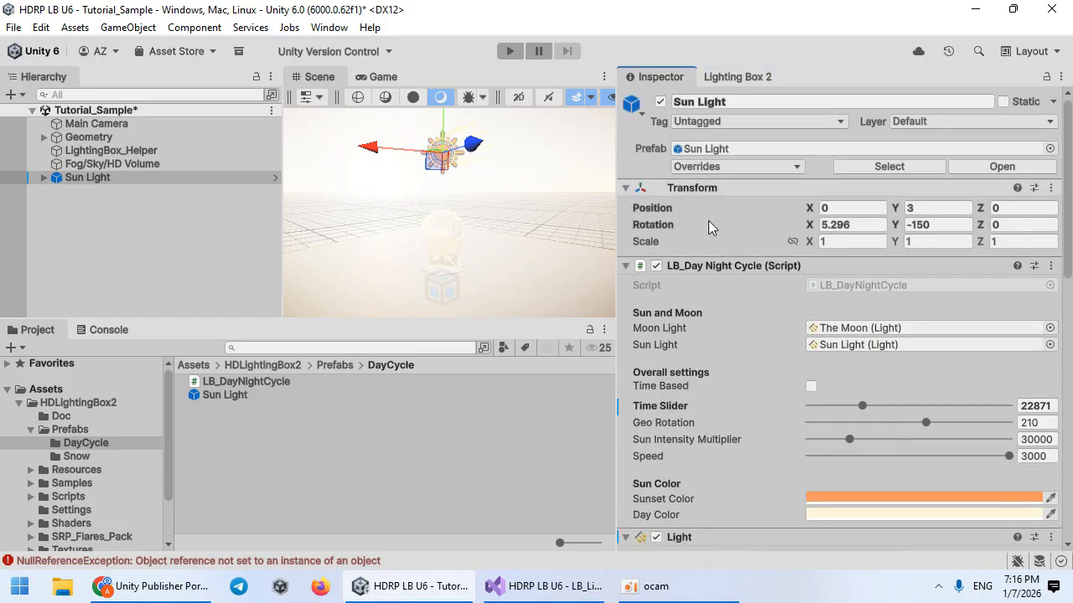
pyautogui.moveTo(853, 401)
pyautogui.mouseDown()
pyautogui.moveTo(872, 402)
pyautogui.moveTo(853, 400)
pyautogui.moveTo(861, 407)
pyautogui.mouseUp()
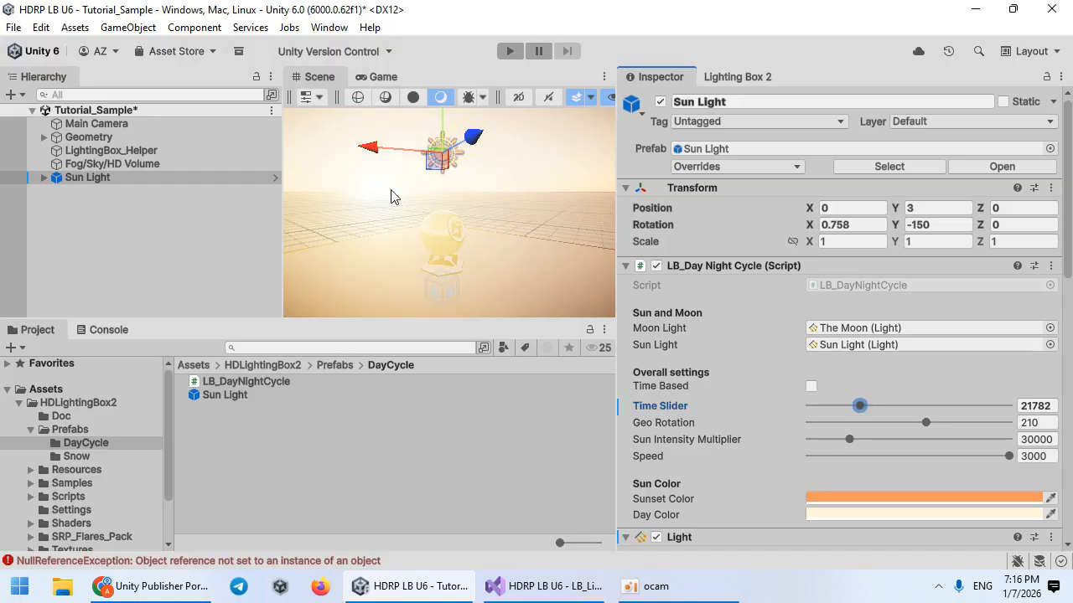
# Step: Reduce the ambient Exposure to 0 and set the Sun Light's Time Slider to 23234
pyautogui.click(736, 76)
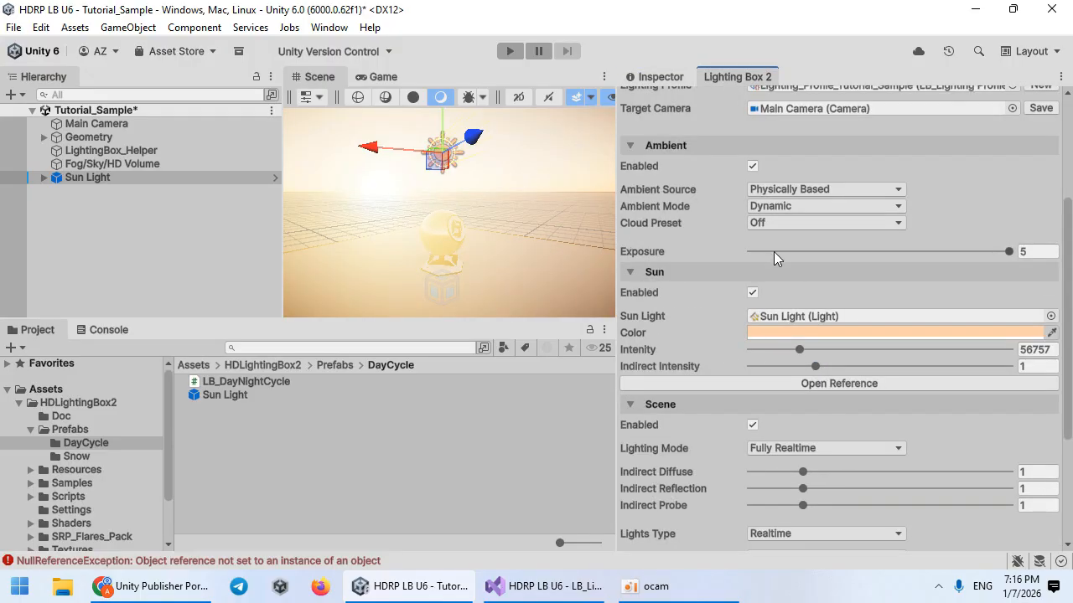
pyautogui.moveTo(773, 251); pyautogui.dragTo(694, 248)
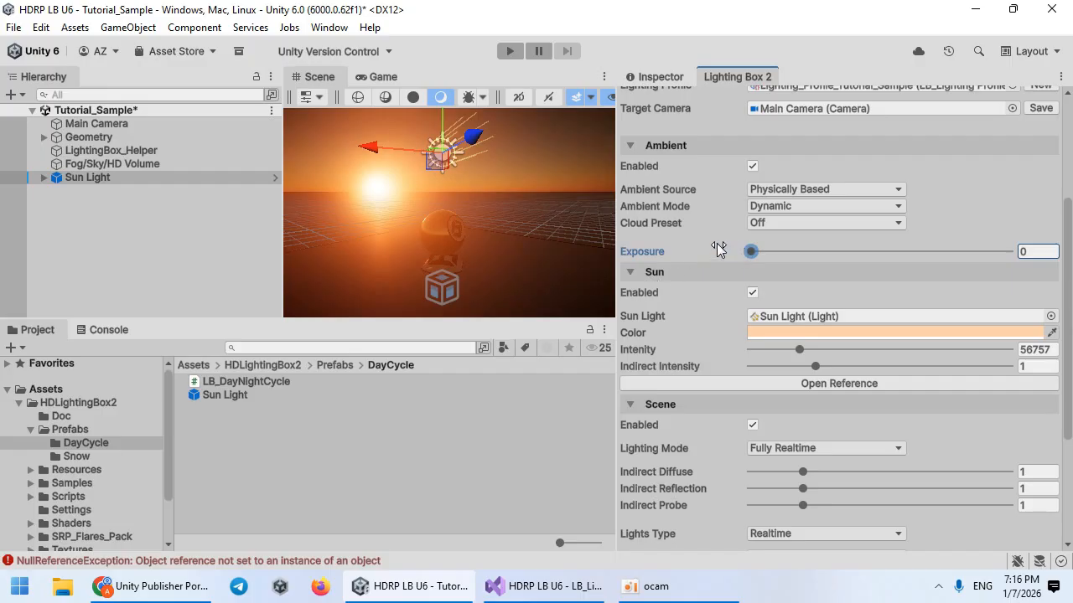
pyautogui.click(660, 79)
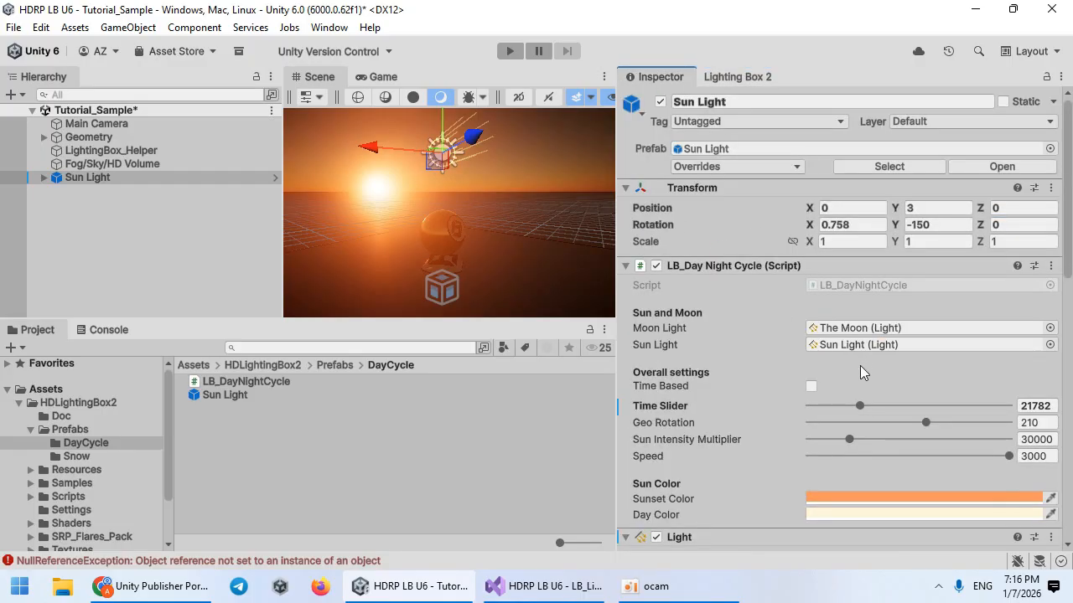
pyautogui.moveTo(859, 405); pyautogui.dragTo(865, 411)
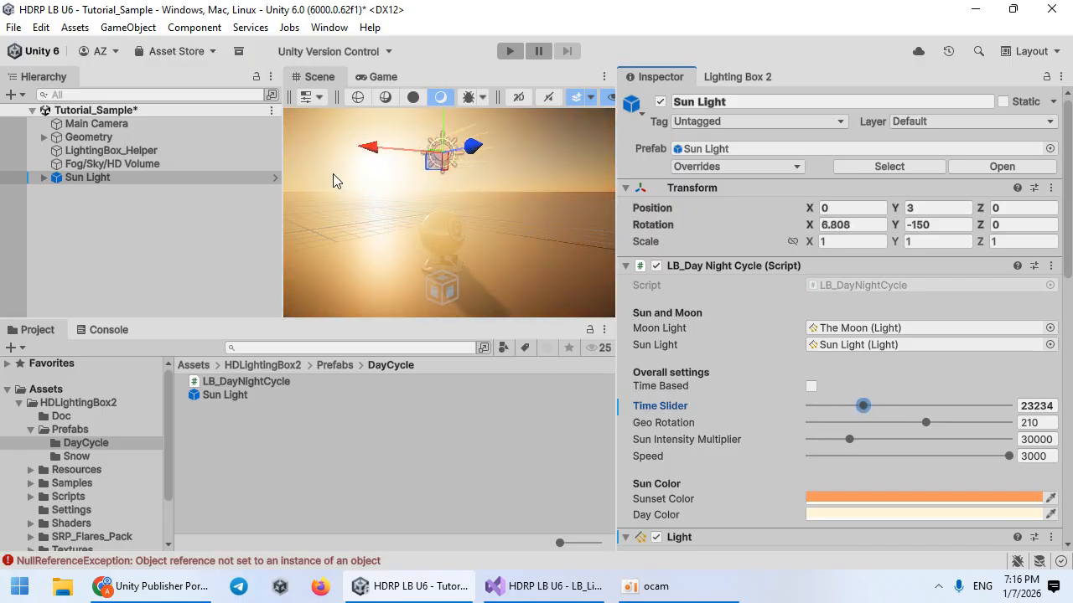
# Step: Enable the Bloom effect with an intensity of 0.022 and set the Sun Light's Time Slider to 22508
pyautogui.click(728, 81)
pyautogui.click(746, 191)
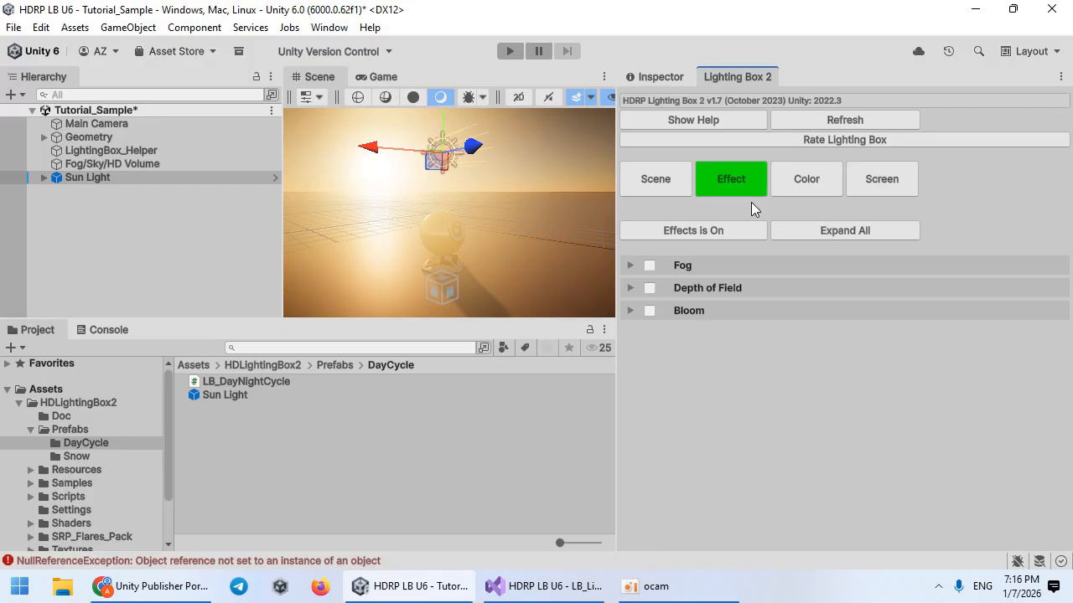
pyautogui.click(649, 311)
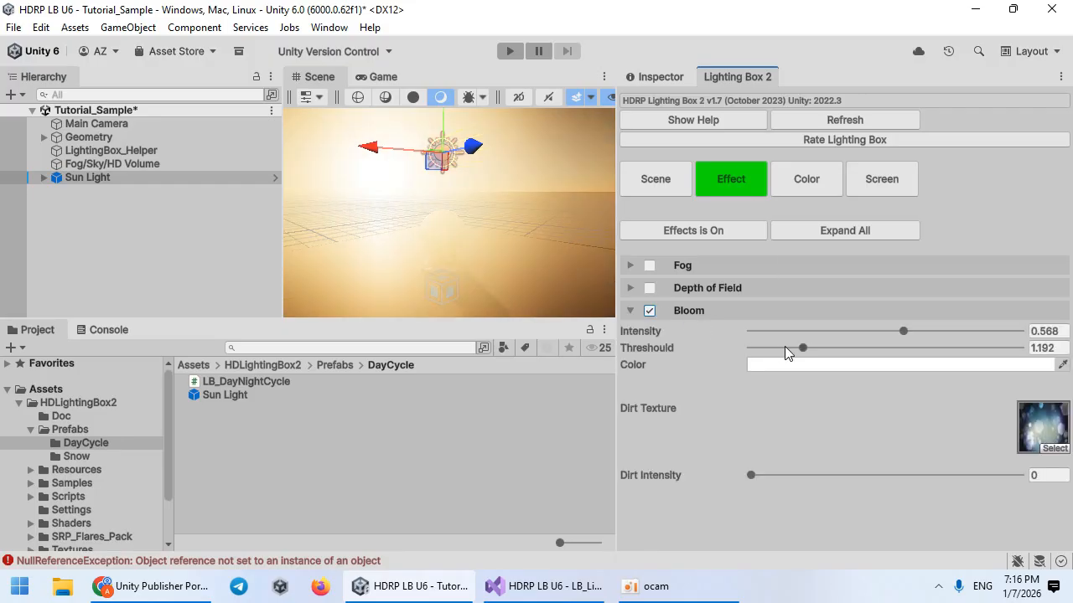
pyautogui.moveTo(882, 332); pyautogui.dragTo(756, 333)
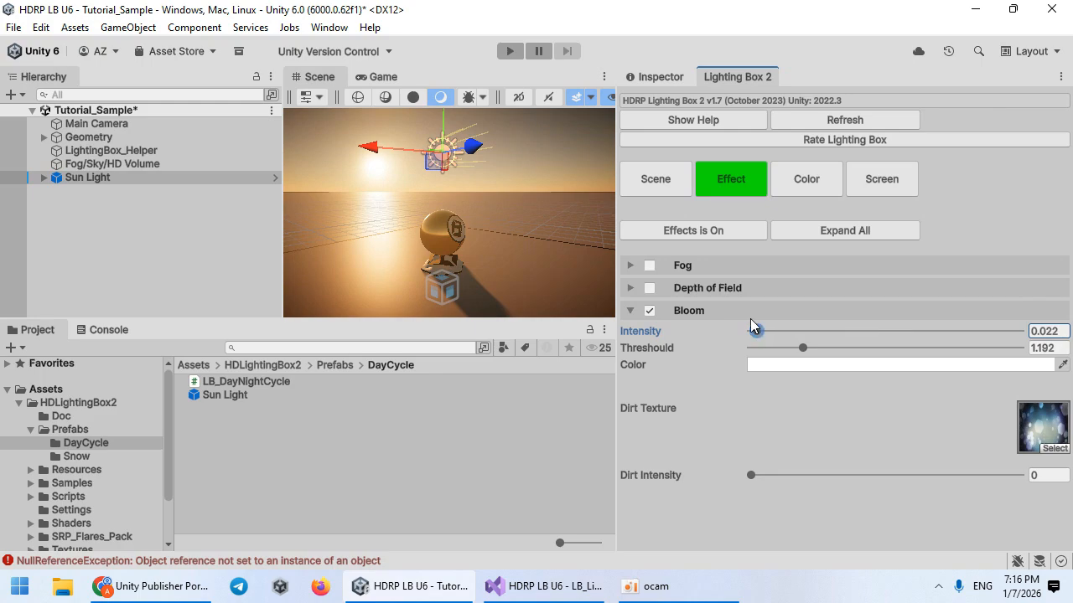
pyautogui.click(661, 76)
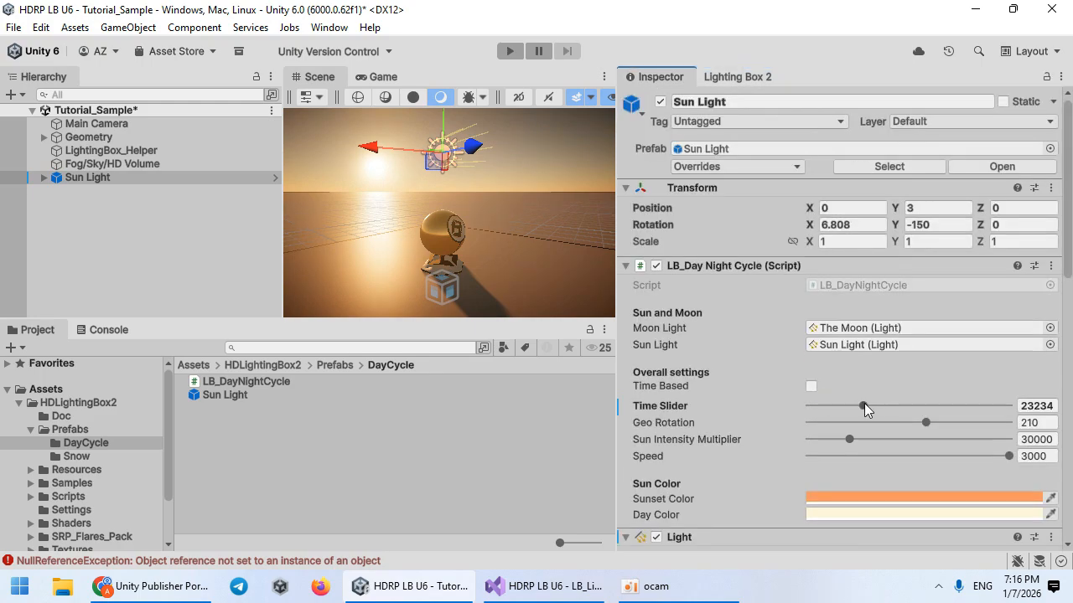
pyautogui.moveTo(865, 404)
pyautogui.mouseDown()
pyautogui.moveTo(962, 383)
pyautogui.moveTo(864, 384)
pyautogui.mouseUp()
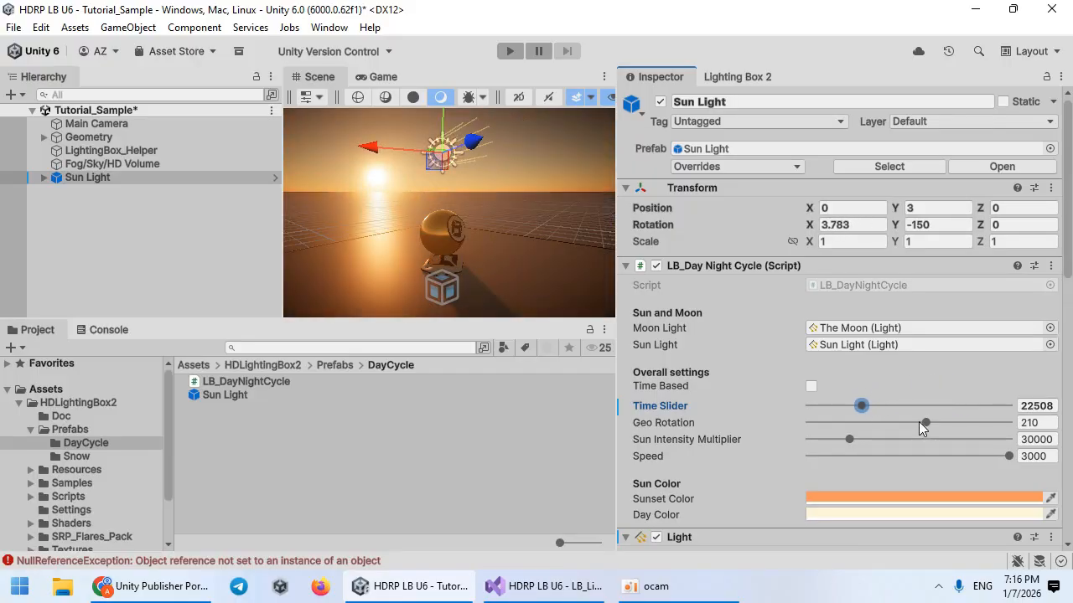
# Step: Set the Sun Light's Geo Rotation to 210 and its Time Slider to 41022
pyautogui.moveTo(923, 422)
pyautogui.mouseDown()
pyautogui.moveTo(902, 423)
pyautogui.moveTo(926, 423)
pyautogui.mouseUp()
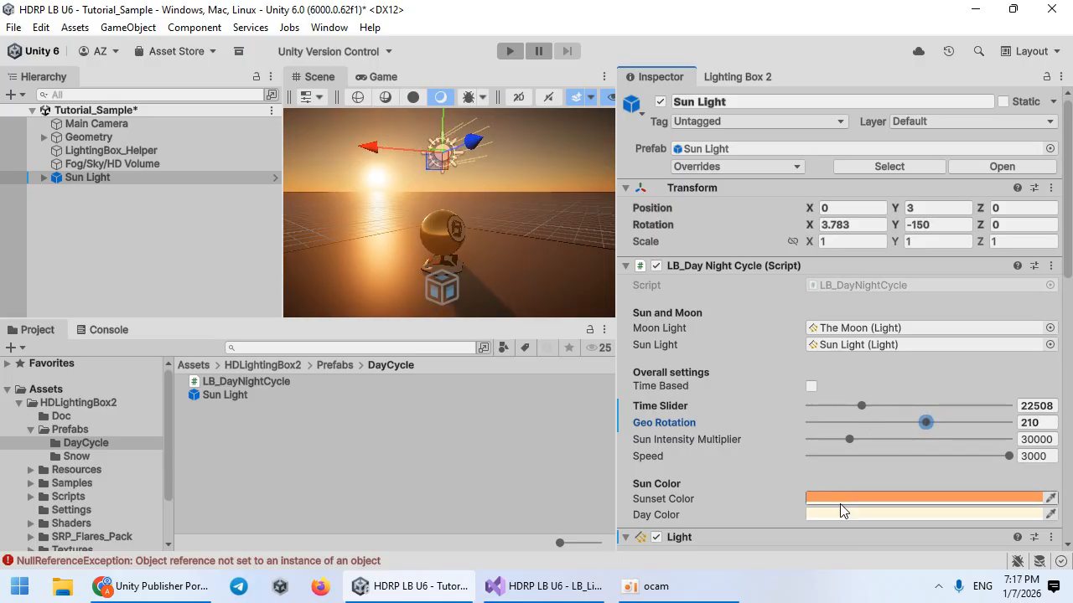
pyautogui.scroll(-2, 858, 499)
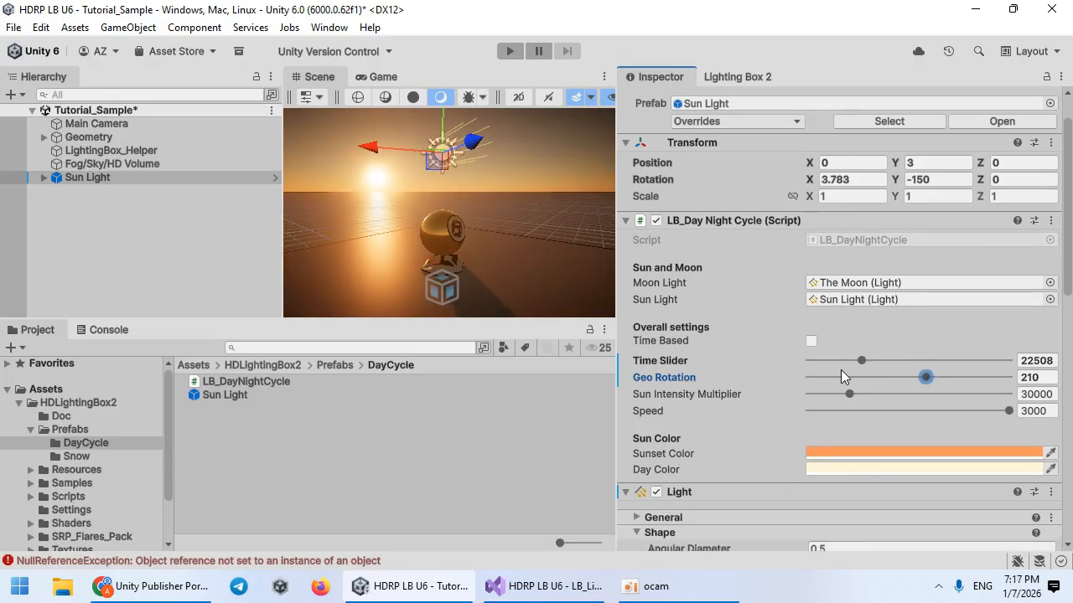
pyautogui.moveTo(867, 358); pyautogui.dragTo(904, 360)
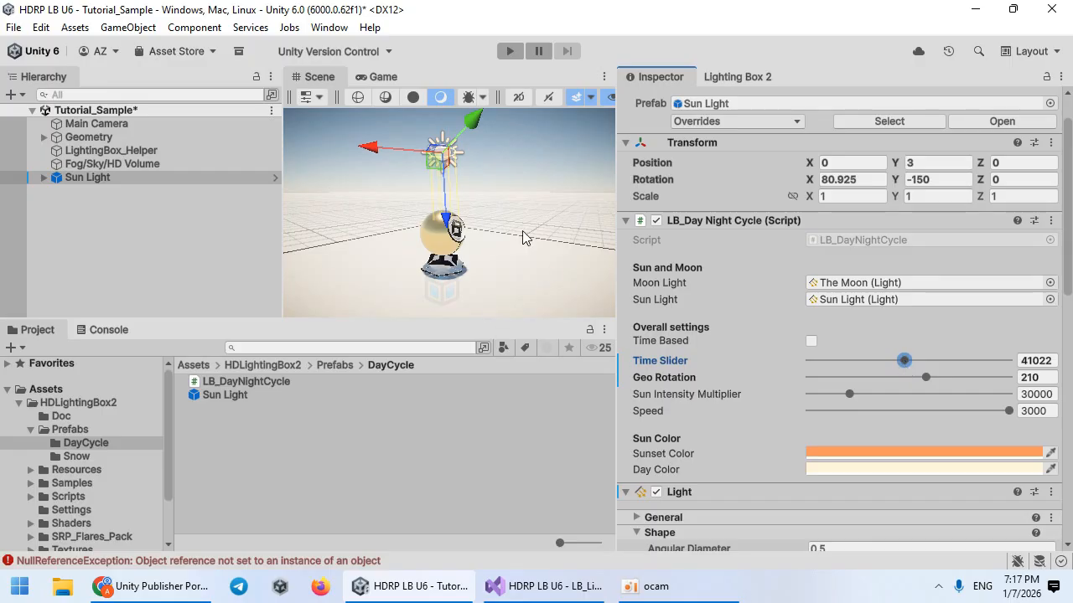
# Step: Change the Sun Light's Day Color to a neutral mid grey and set its Time Slider to 38481
pyautogui.click(816, 468)
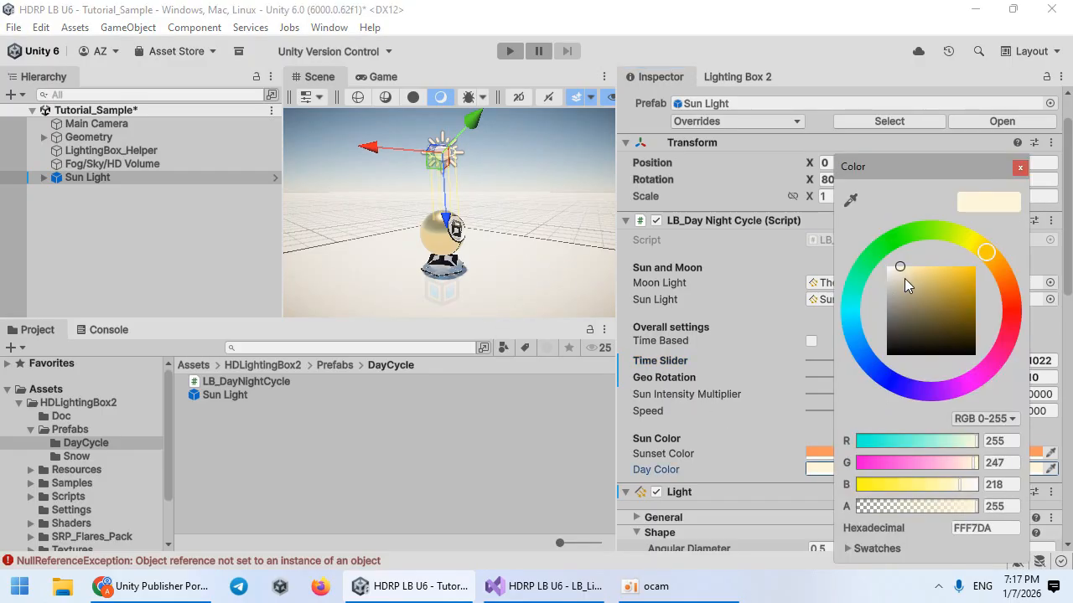
pyautogui.click(910, 291)
pyautogui.click(470, 233)
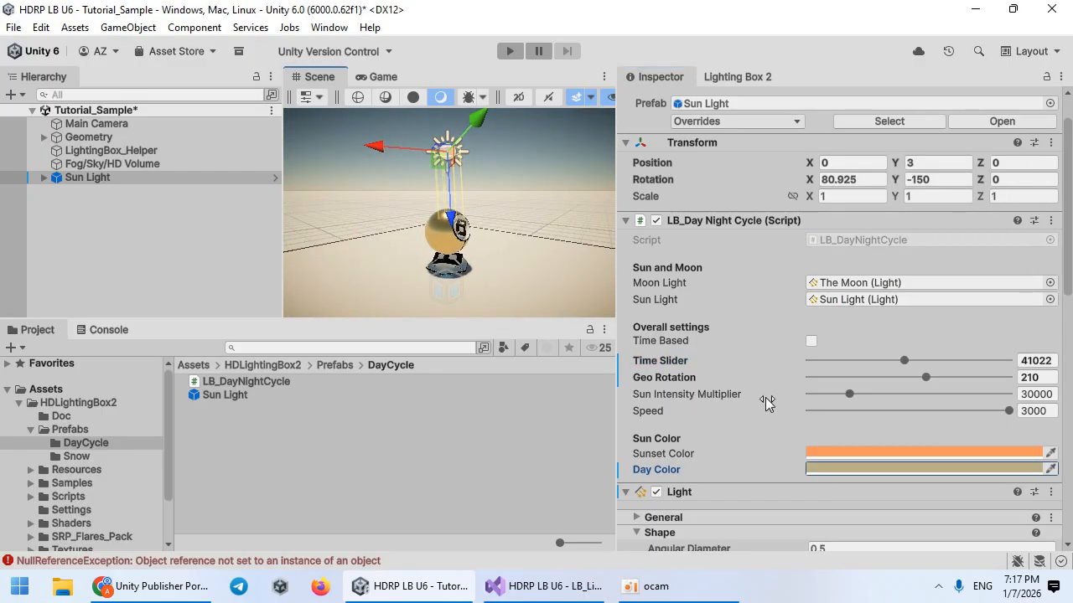
pyautogui.moveTo(905, 360)
pyautogui.mouseDown()
pyautogui.moveTo(850, 360)
pyautogui.moveTo(898, 360)
pyautogui.mouseUp()
pyautogui.click(844, 472)
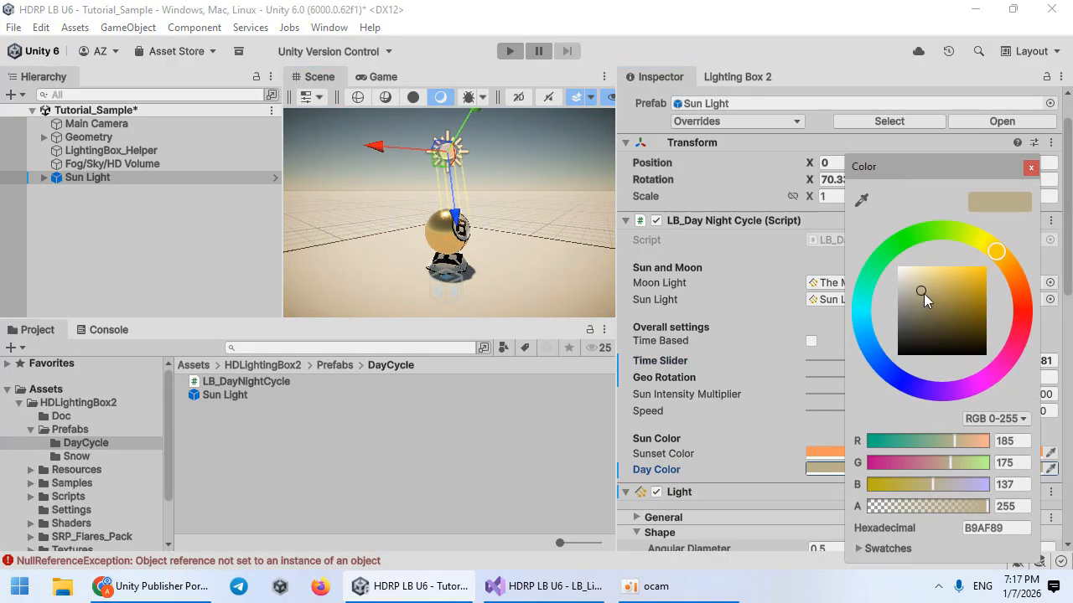
pyautogui.moveTo(923, 293); pyautogui.dragTo(899, 292)
pyautogui.moveTo(556, 258); pyautogui.dragTo(553, 263, button='right')
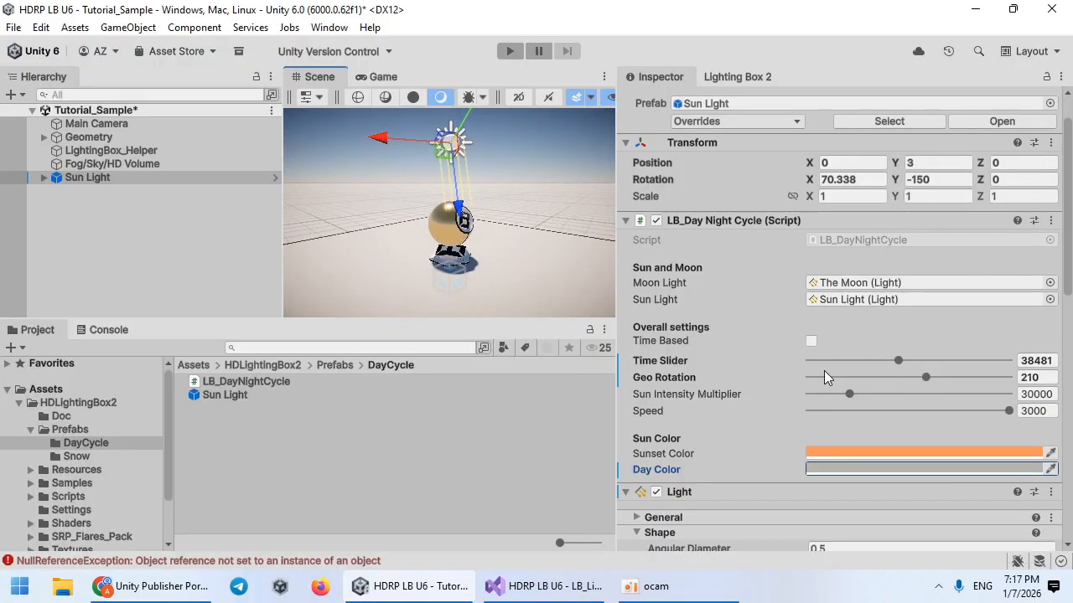
# Step: Lower the Sun Light's Time Slider to a low-sun time and adjust its Sunset Color to a strong orange
pyautogui.moveTo(893, 360); pyautogui.dragTo(863, 366)
pyautogui.click(839, 452)
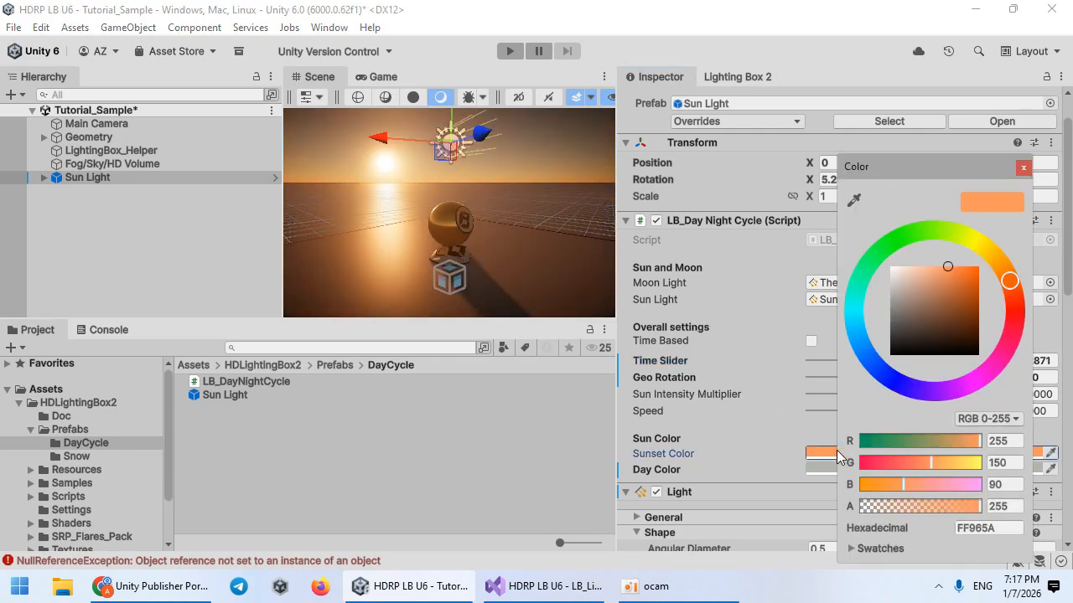
pyautogui.moveTo(914, 289)
pyautogui.mouseDown()
pyautogui.moveTo(873, 253)
pyautogui.moveTo(950, 252)
pyautogui.mouseUp()
pyautogui.moveTo(553, 207); pyautogui.dragTo(546, 210, button='right')
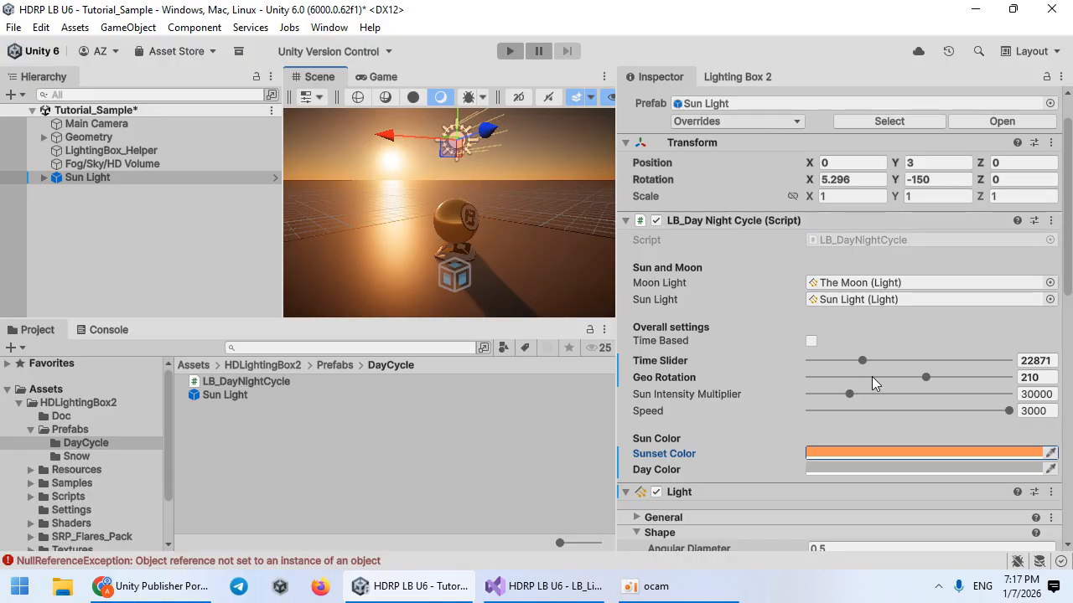
pyautogui.moveTo(862, 361)
pyautogui.mouseDown()
pyautogui.moveTo(913, 360)
pyautogui.moveTo(865, 362)
pyautogui.mouseUp()
# Step: Collapse the Bloom settings in Lighting Box 2, check the Fog entry, and open the Color settings
pyautogui.click(738, 77)
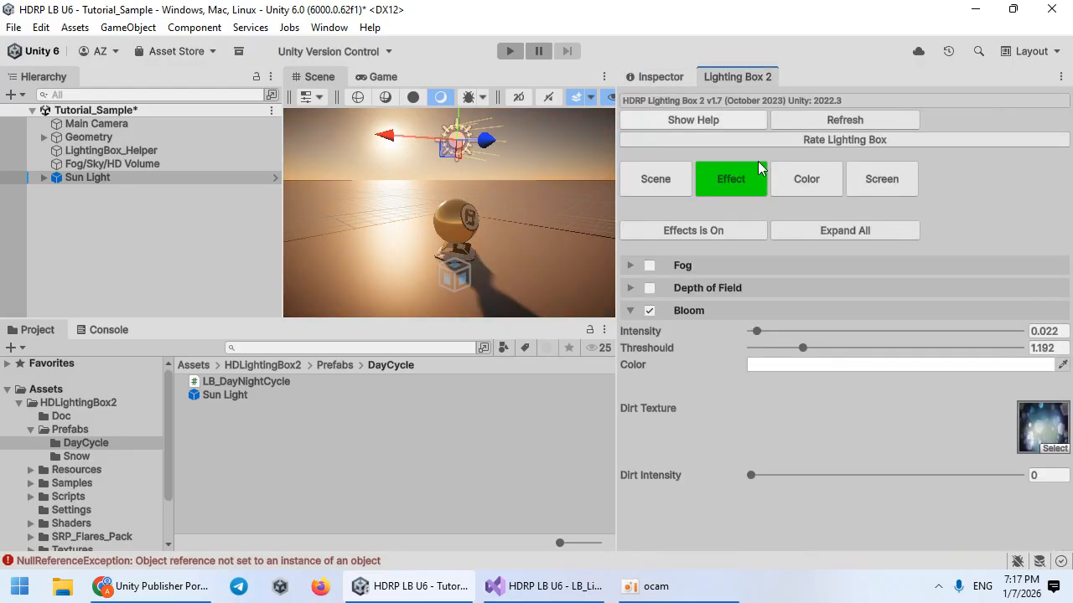
pyautogui.click(749, 310)
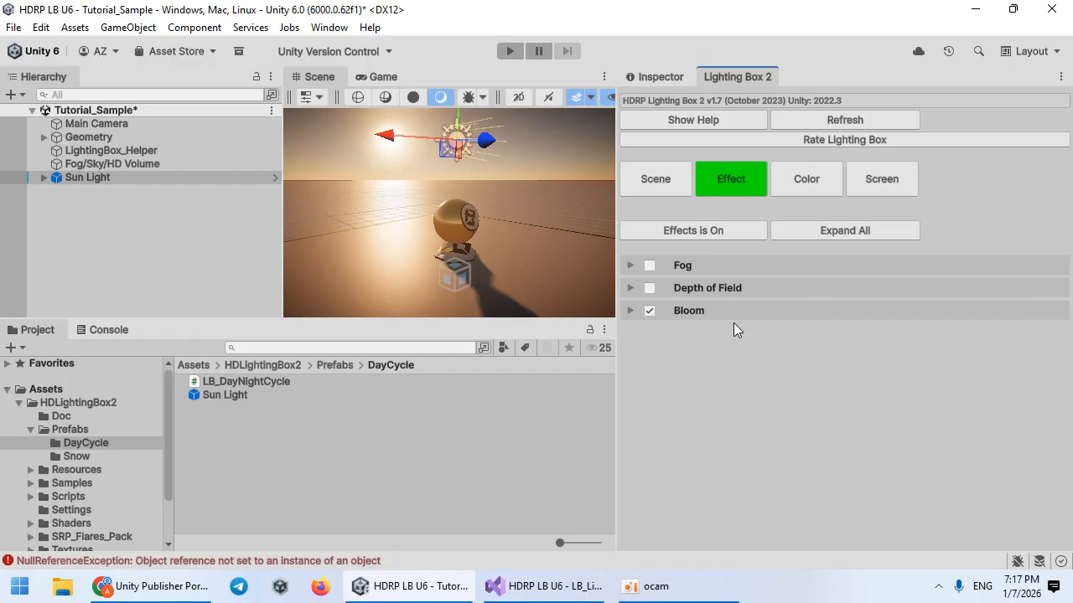
pyautogui.click(708, 266)
pyautogui.click(797, 167)
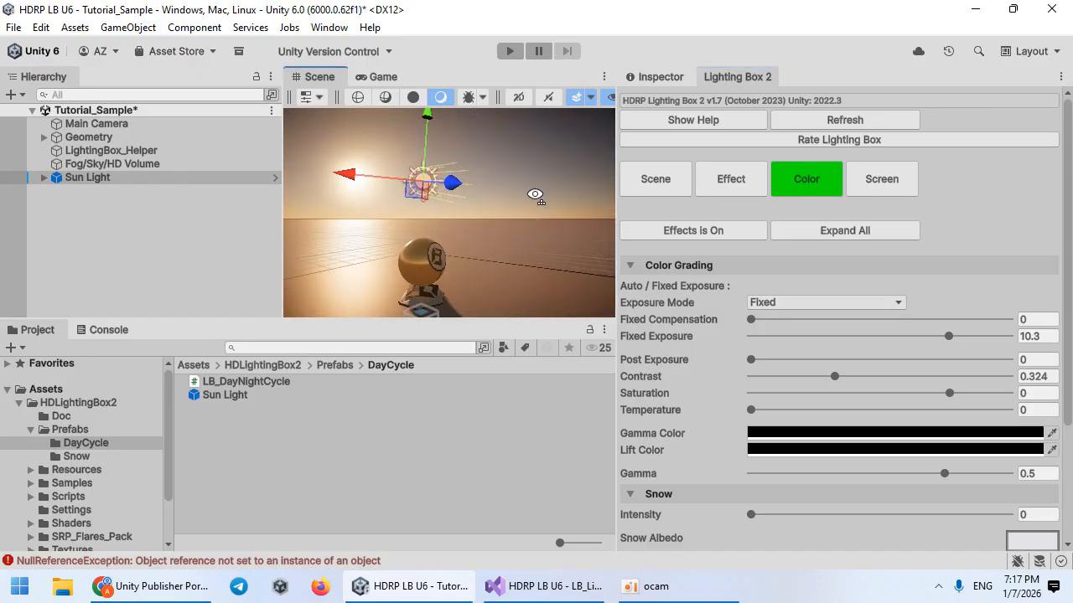
# Step: Try the Automatic Exposure Mode in Color Grading while looking around the scene, and return it to Fixed
pyautogui.click(769, 303)
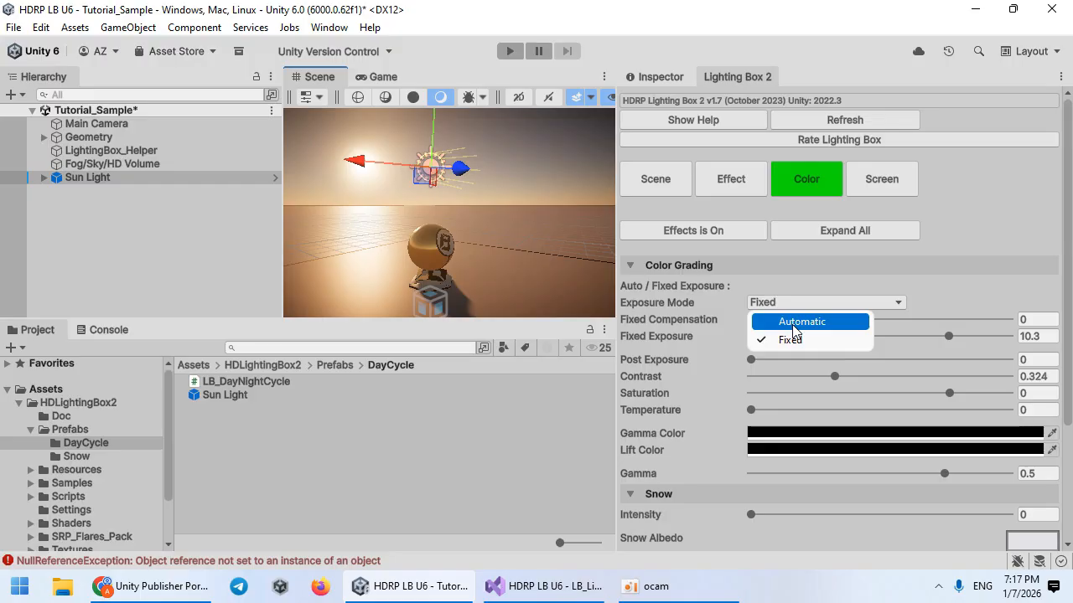
pyautogui.click(793, 325)
pyautogui.moveTo(481, 203)
pyautogui.mouseDown(button='right')
pyautogui.moveTo(486, 314)
pyautogui.moveTo(471, 342)
pyautogui.moveTo(676, 125)
pyautogui.moveTo(496, 390)
pyautogui.moveTo(428, 237)
pyautogui.moveTo(431, 373)
pyautogui.moveTo(463, 203)
pyautogui.mouseUp(button='right')
pyautogui.press('w')
pyautogui.press('w')
pyautogui.press('s')
pyautogui.click(825, 302)
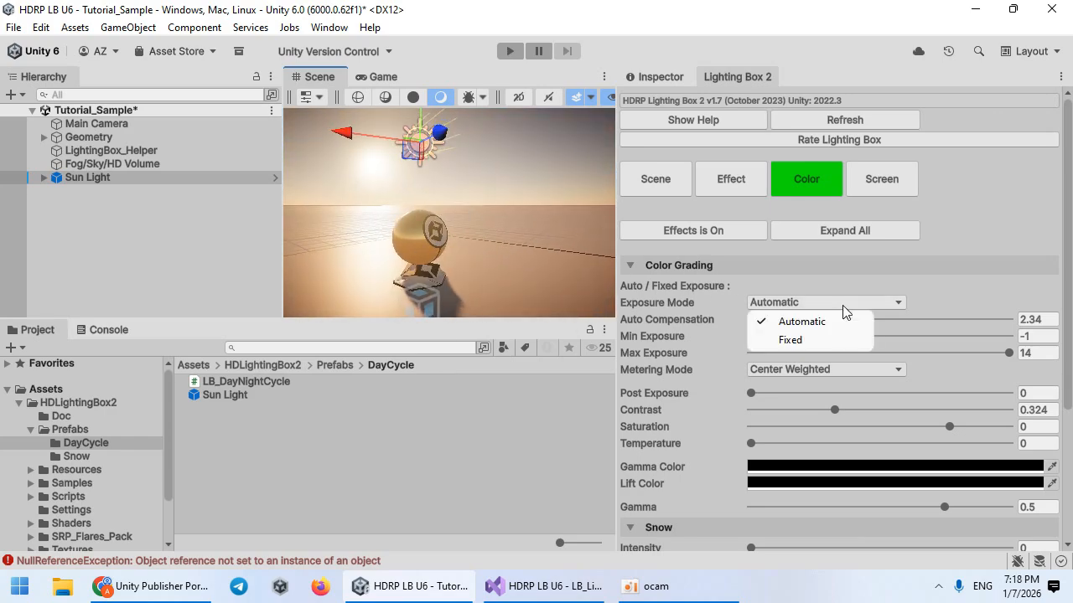
pyautogui.click(792, 339)
# Step: Set the Color Grading Contrast to 0.383 and try a blue Gamma Color, 2184FF
pyautogui.scroll(-3, 706, 431)
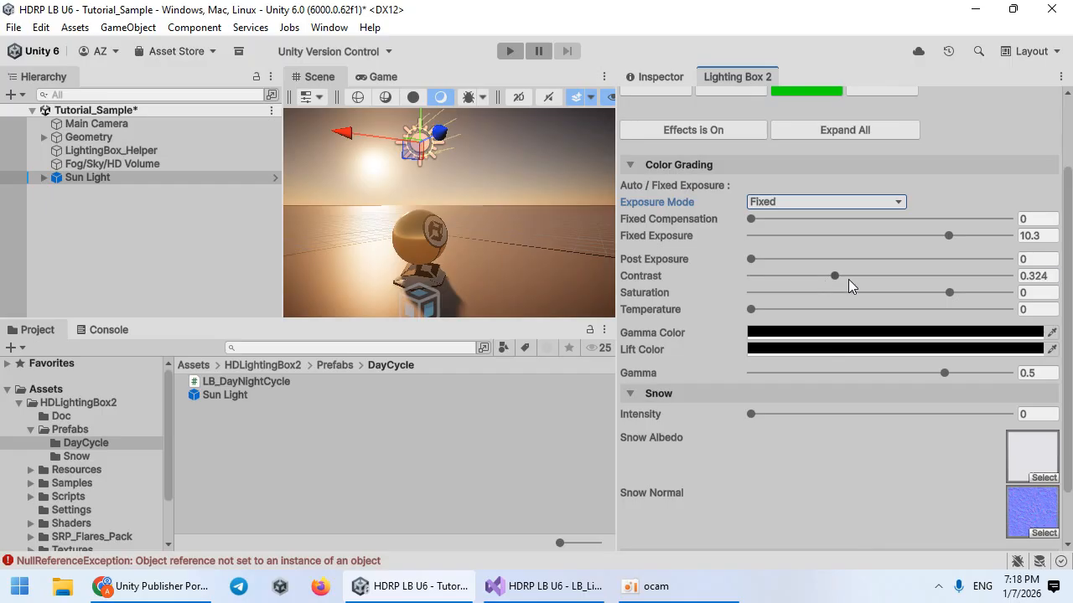
pyautogui.moveTo(848, 279)
pyautogui.mouseDown()
pyautogui.moveTo(957, 286)
pyautogui.moveTo(830, 279)
pyautogui.moveTo(864, 283)
pyautogui.moveTo(851, 283)
pyautogui.mouseUp()
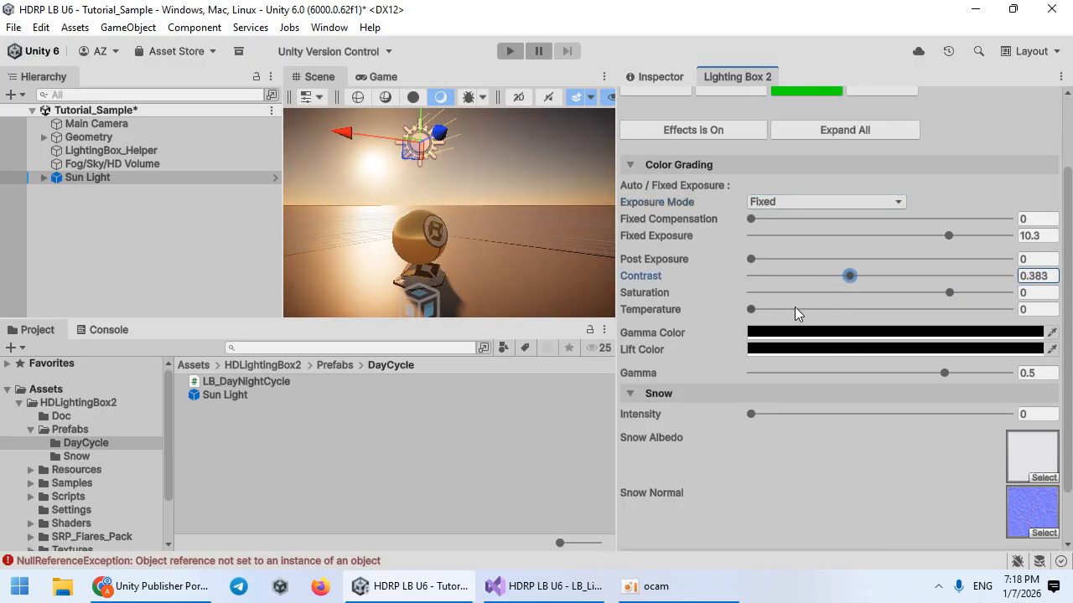
pyautogui.click(767, 339)
pyautogui.moveTo(846, 297); pyautogui.dragTo(794, 358)
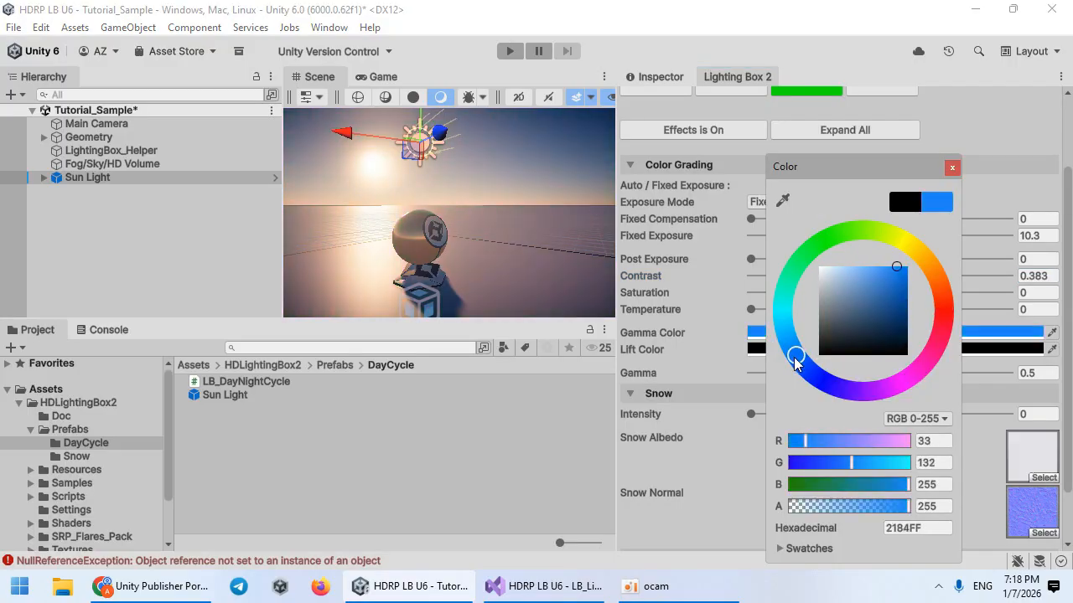
pyautogui.moveTo(538, 226); pyautogui.dragTo(536, 228, button='right')
# Step: Try a dark green Lift Color in Color Grading and check its effect in the scene
pyautogui.click(784, 351)
pyautogui.moveTo(841, 319)
pyautogui.mouseDown()
pyautogui.moveTo(902, 262)
pyautogui.moveTo(869, 341)
pyautogui.moveTo(897, 301)
pyautogui.moveTo(886, 314)
pyautogui.mouseUp()
pyautogui.click(844, 241)
pyautogui.moveTo(482, 228); pyautogui.dragTo(501, 262, button='right')
# Step: Set both the Gamma Color and the Lift Color in Color Grading to white
pyautogui.click(758, 334)
pyautogui.moveTo(878, 274); pyautogui.dragTo(671, 176)
pyautogui.click(677, 325)
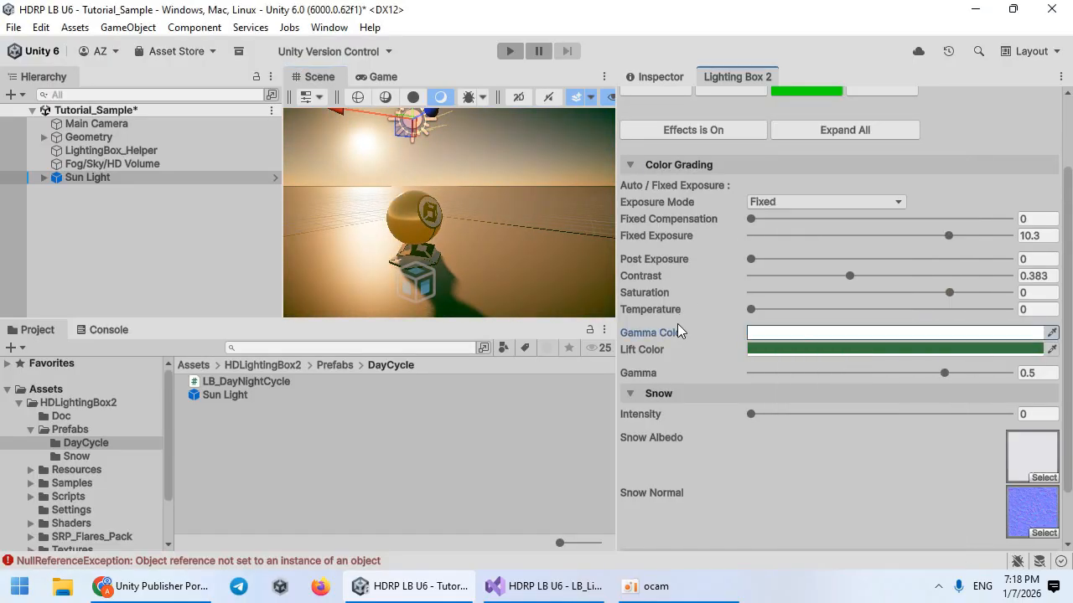
pyautogui.click(824, 351)
pyautogui.moveTo(828, 345); pyautogui.dragTo(721, 243)
pyautogui.click(671, 323)
# Step: Set the Color Grading Contrast to 0.494 and Gamma to 0.532
pyautogui.scroll(-2, 694, 381)
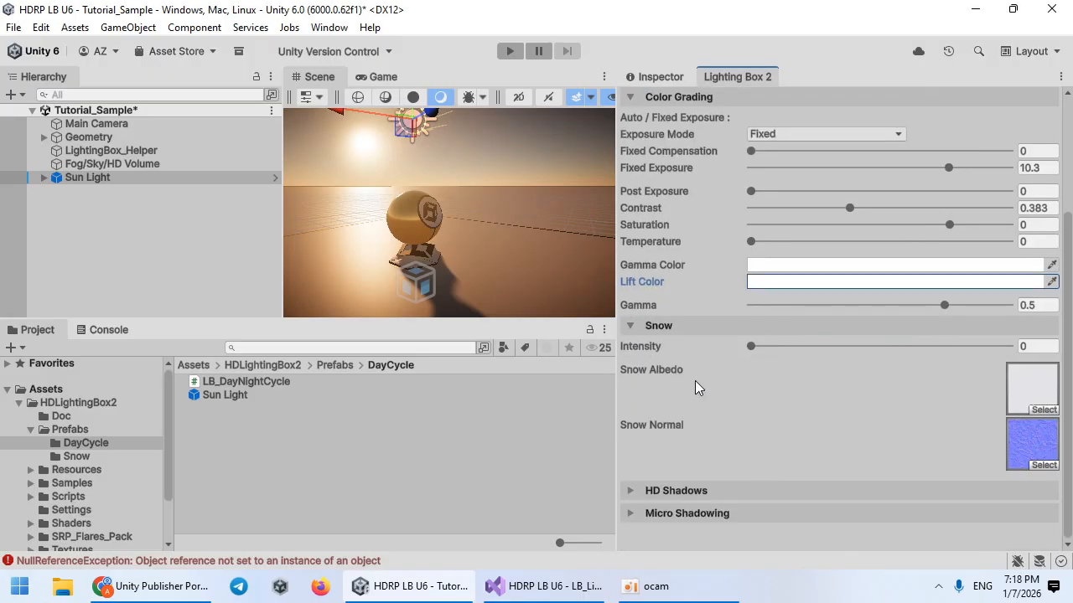
pyautogui.moveTo(935, 308)
pyautogui.mouseDown()
pyautogui.moveTo(1005, 305)
pyautogui.moveTo(897, 305)
pyautogui.moveTo(949, 306)
pyautogui.mouseUp()
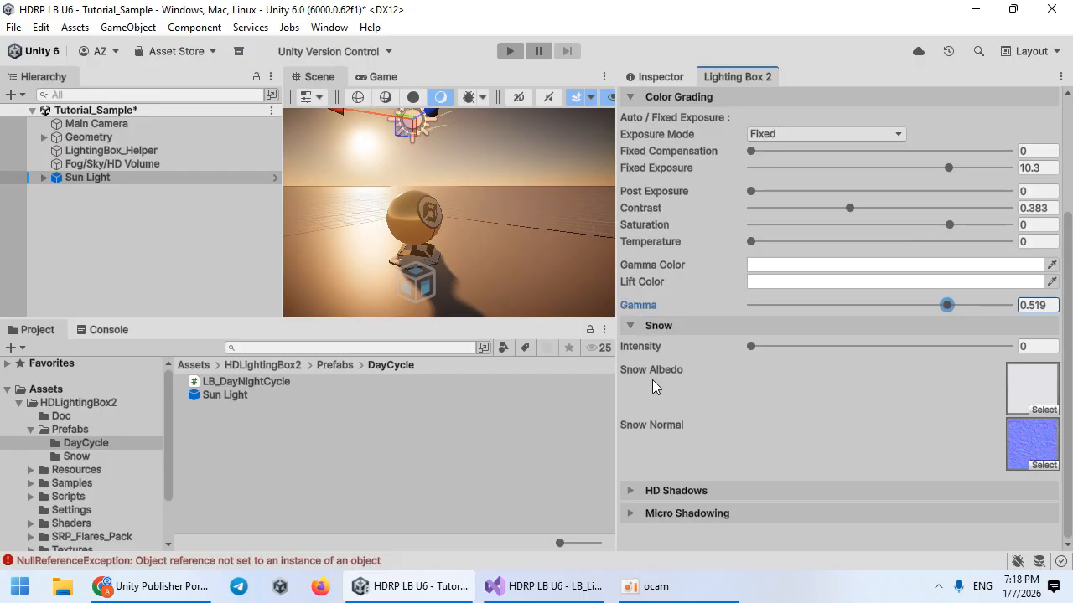
pyautogui.moveTo(850, 208); pyautogui.dragTo(878, 210)
pyautogui.moveTo(947, 305)
pyautogui.mouseDown()
pyautogui.moveTo(1001, 304)
pyautogui.moveTo(941, 304)
pyautogui.moveTo(950, 305)
pyautogui.mouseUp()
# Step: Collapse the Snow settings, expand HD Shadows and Micro Shadowing, and enable Micro Shadowing
pyautogui.click(677, 322)
pyautogui.click(686, 488)
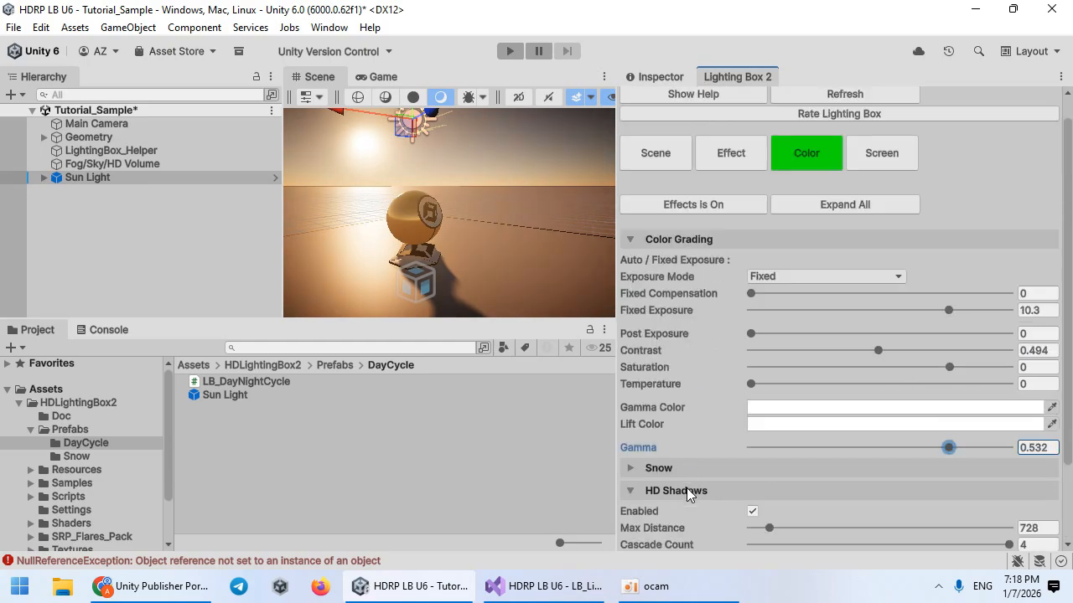
pyautogui.scroll(-2, 686, 495)
pyautogui.click(684, 514)
pyautogui.scroll(-1, 683, 526)
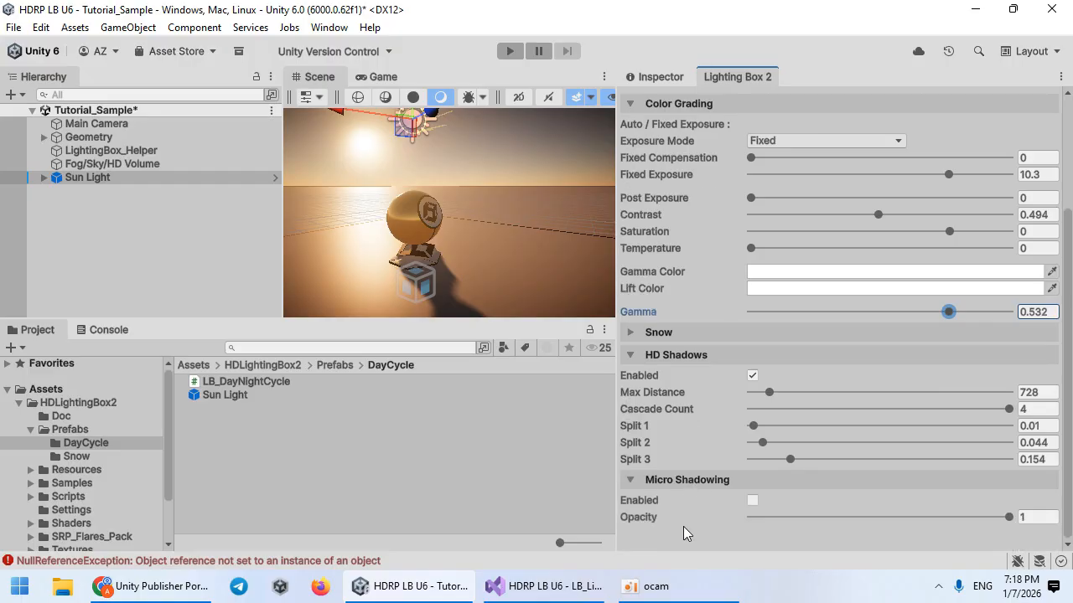
pyautogui.click(751, 500)
# Step: Try the Ambient Occlusion and Motion Blur effects in the Screen settings, leaving both turned off
pyautogui.scroll(5, 736, 479)
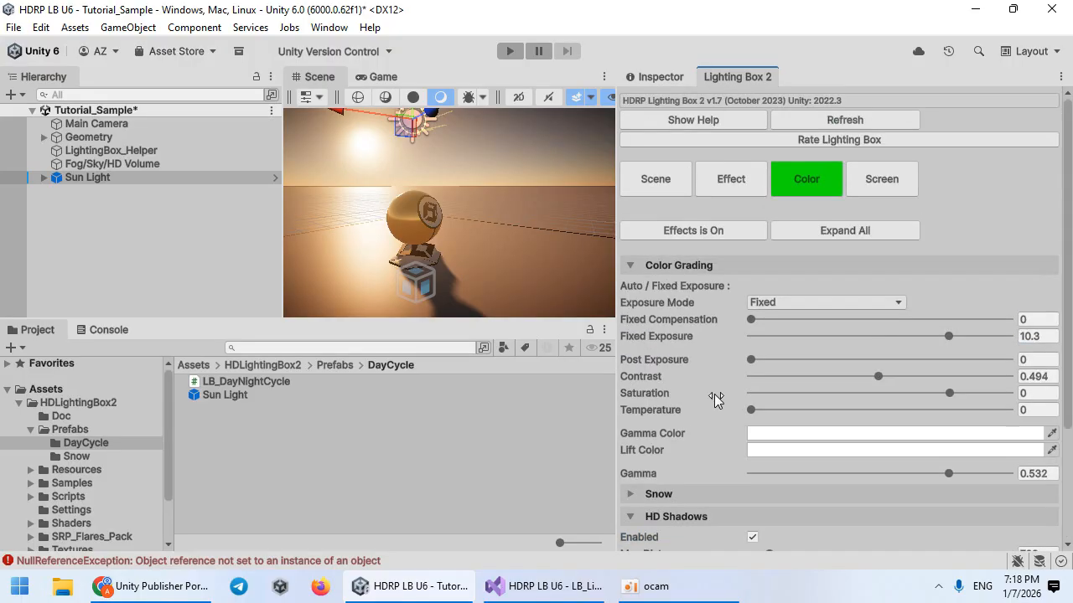
pyautogui.click(855, 191)
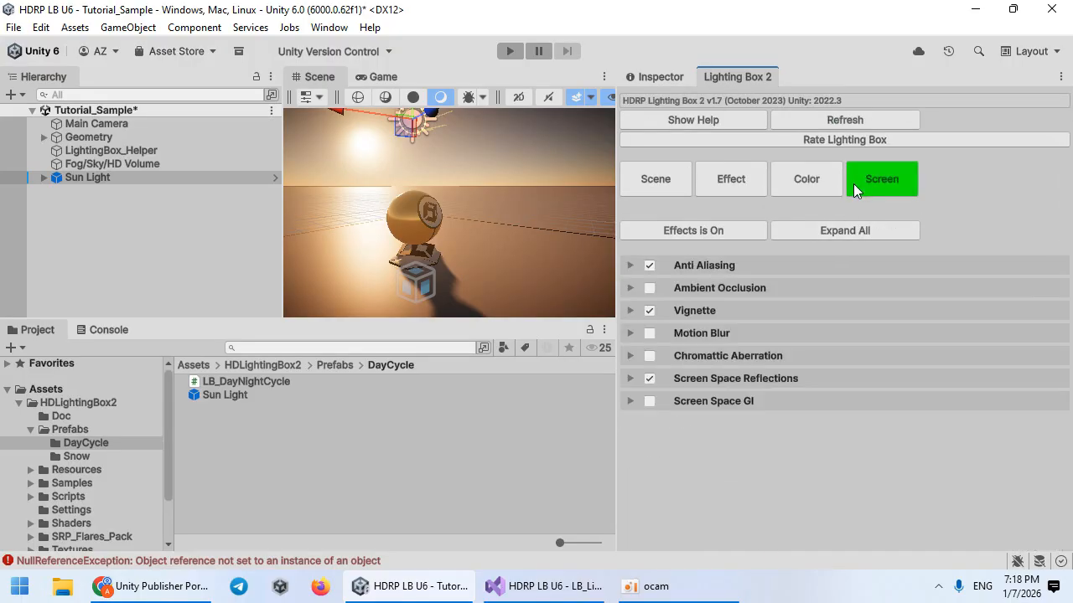
pyautogui.click(681, 289)
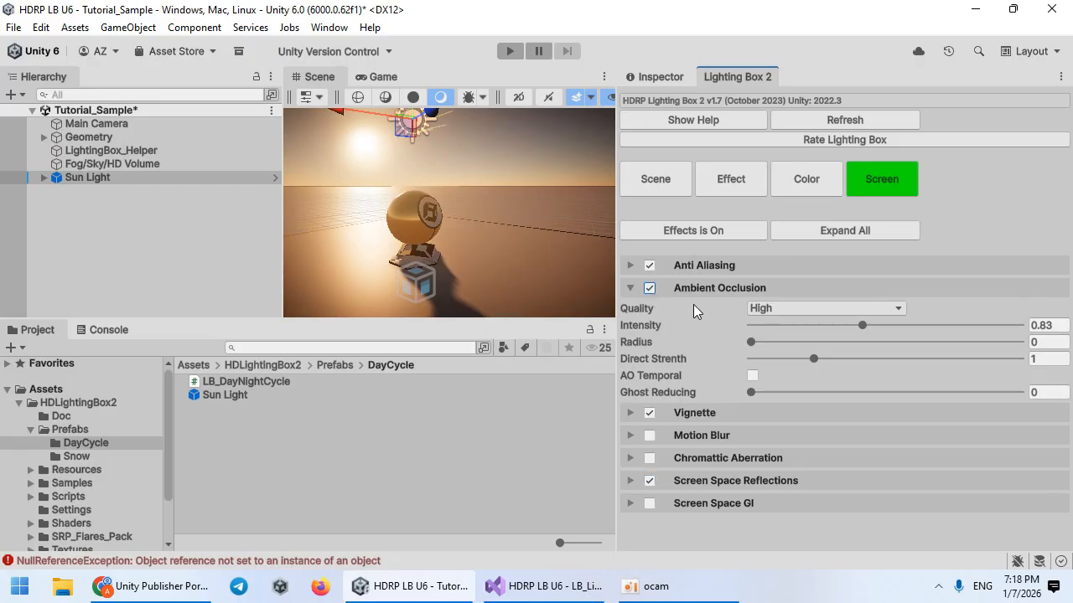
pyautogui.click(650, 289)
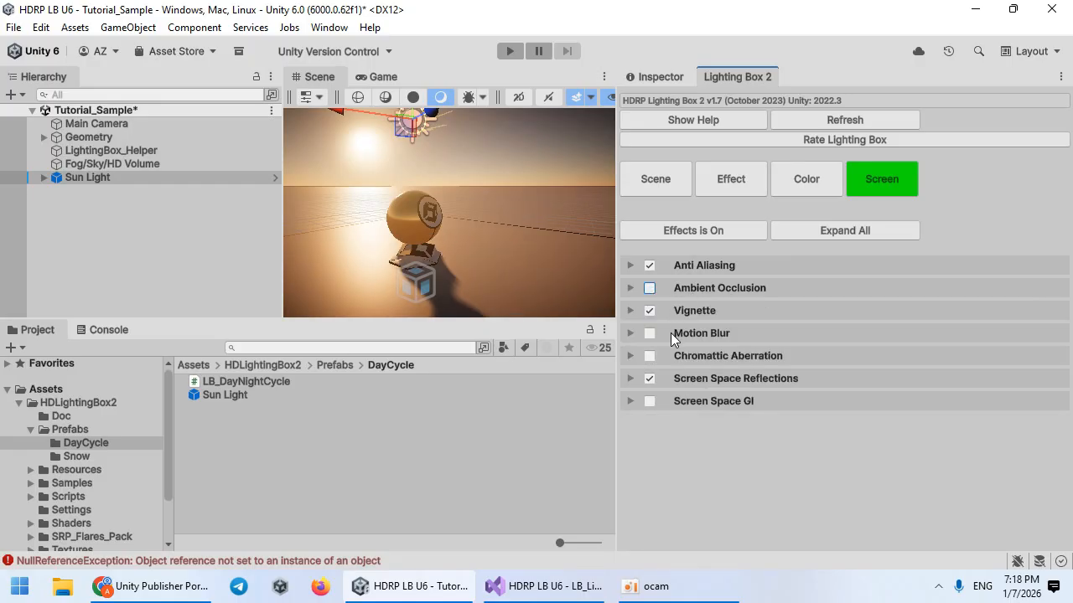
pyautogui.click(651, 334)
# Step: Expand Screen Space Reflections, set the Screen Space GI quality to High, and turn Screen Space GI off
pyautogui.click(689, 379)
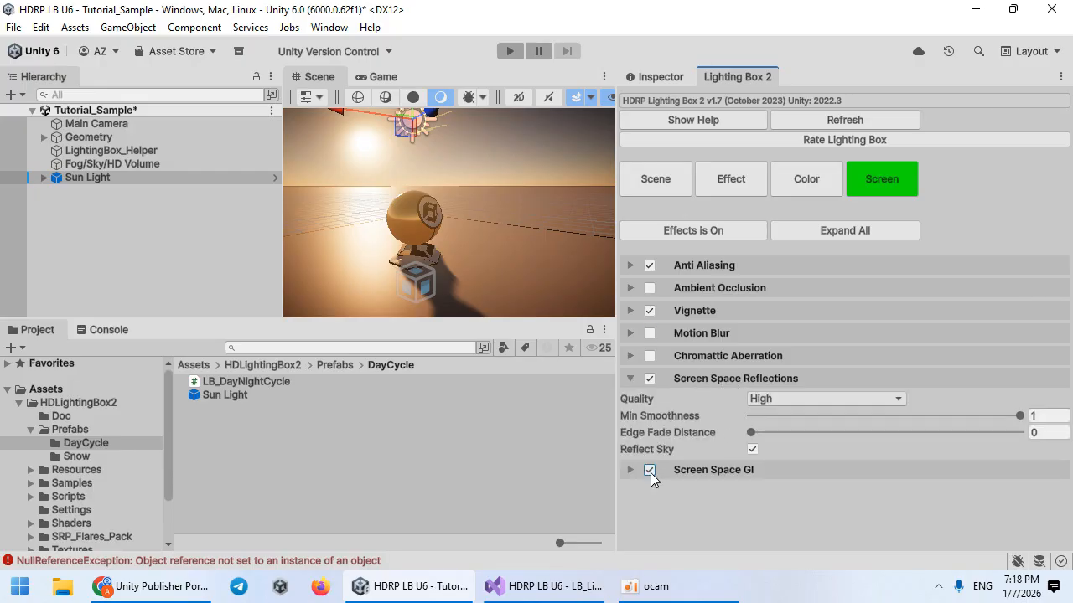
pyautogui.click(672, 470)
pyautogui.click(763, 490)
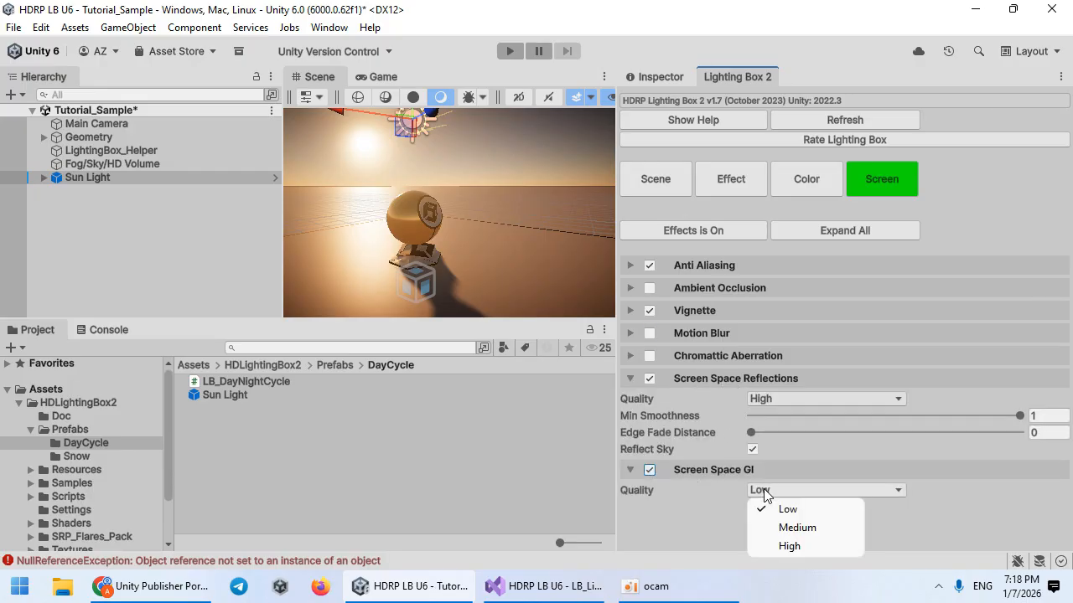
pyautogui.click(786, 547)
pyautogui.click(651, 470)
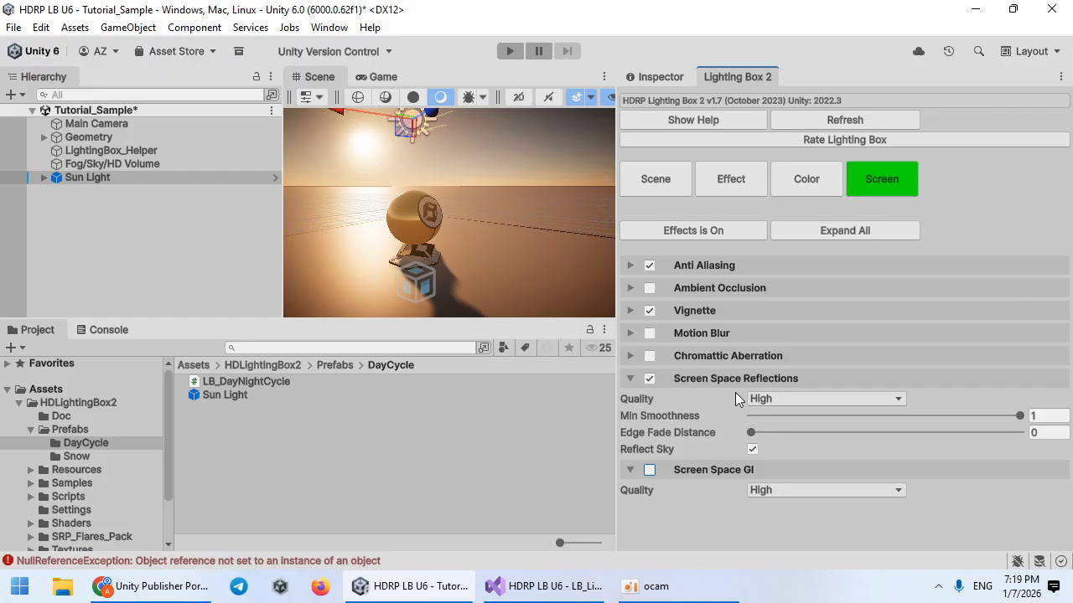
# Step: Enable Screen Space Reflection and its Transparent option in the HDRP quality settings, reached from the Fog/Sky/HD Volume's Screen Space Reflection override
pyautogui.click(175, 165)
pyautogui.click(666, 77)
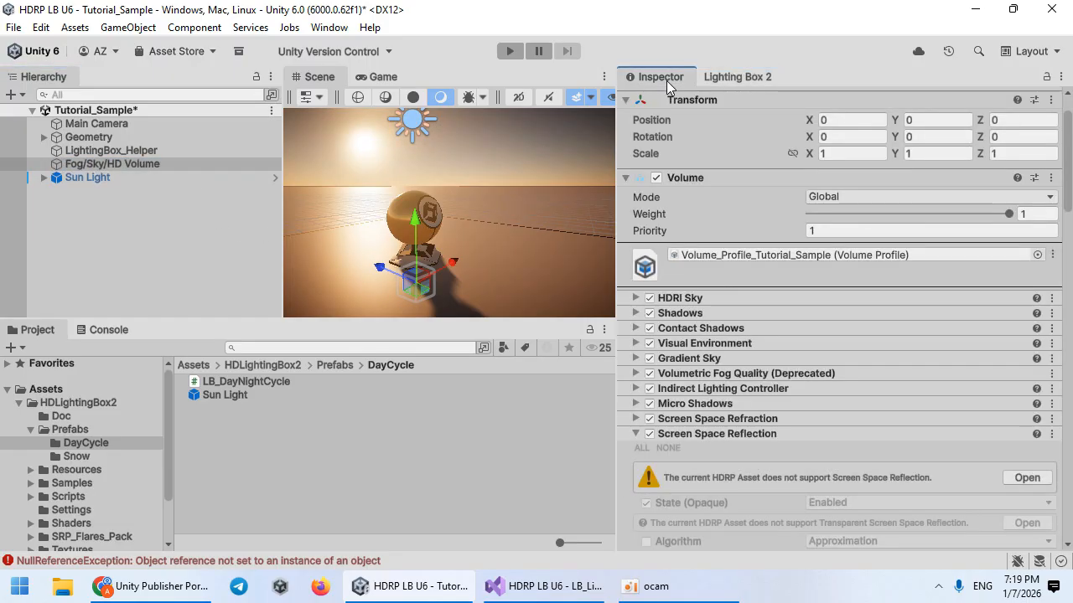
pyautogui.scroll(-3, 760, 429)
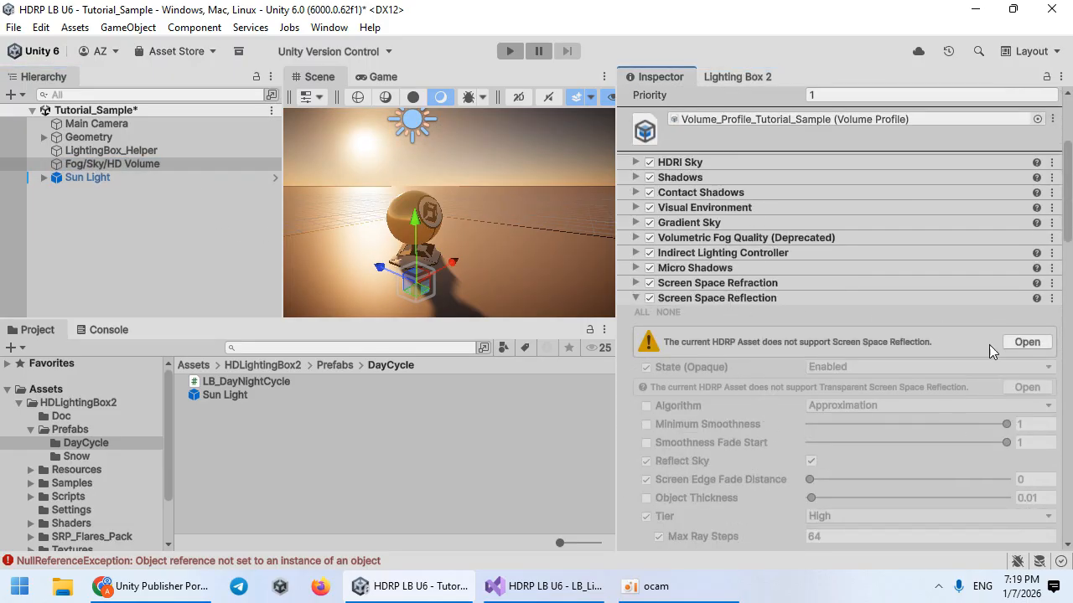
pyautogui.click(1026, 342)
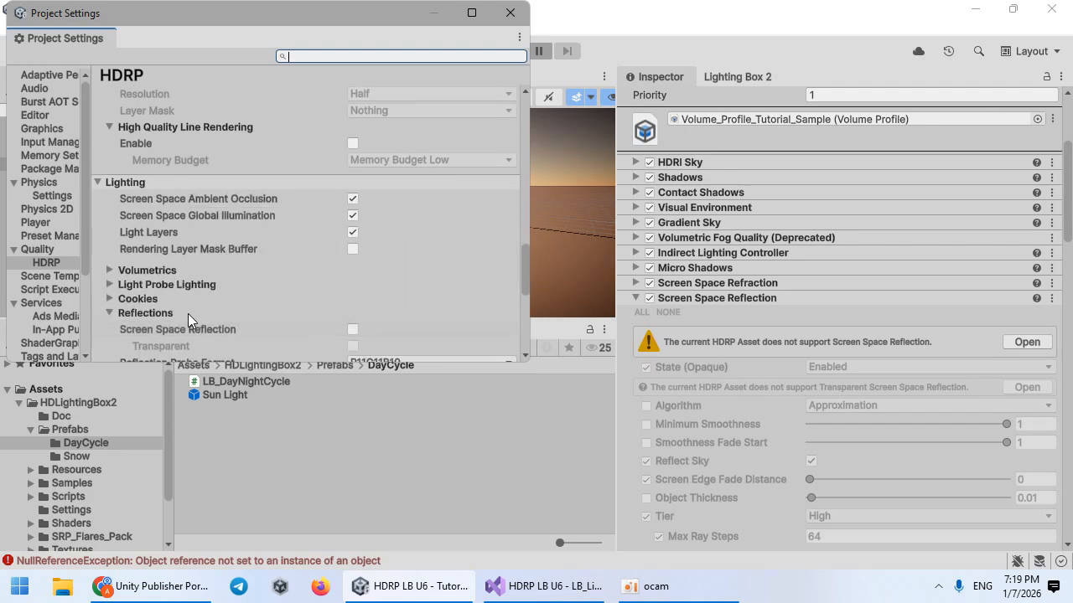
pyautogui.scroll(-3, 201, 314)
pyautogui.click(352, 279)
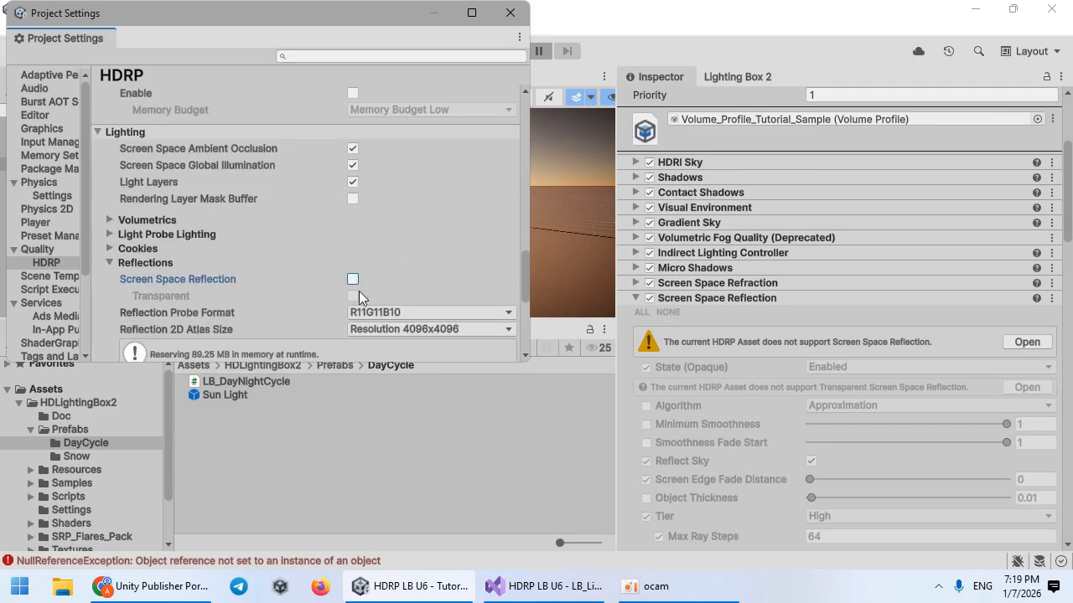
pyautogui.click(352, 296)
pyautogui.click(509, 12)
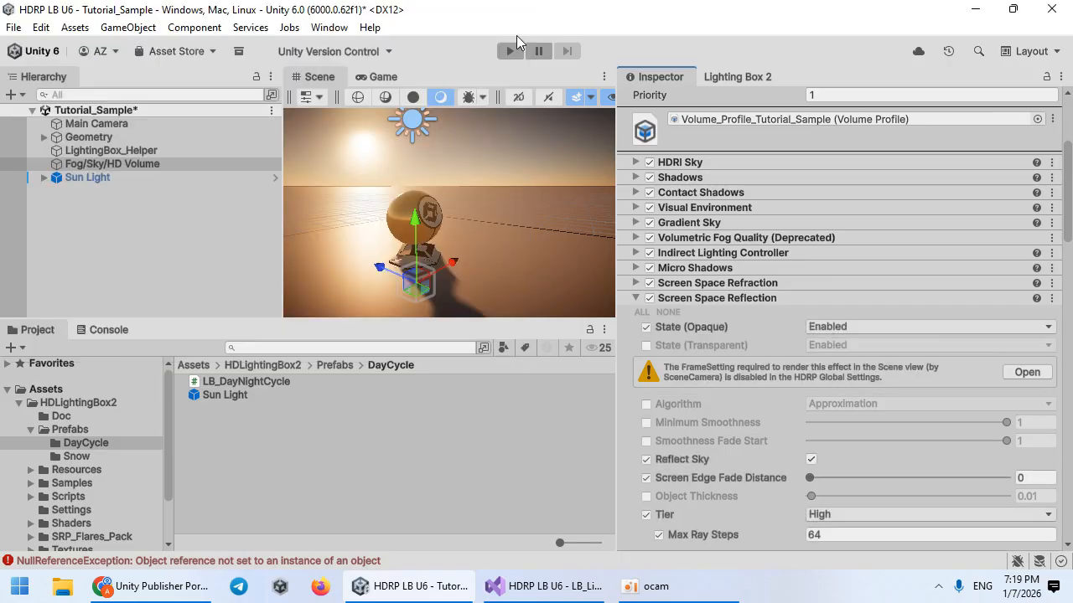
# Step: Enable Transparents under Screen Space Reflection in the default camera frame settings, reached from the Screen Space Reflection override, and collapse that override
pyautogui.click(1026, 372)
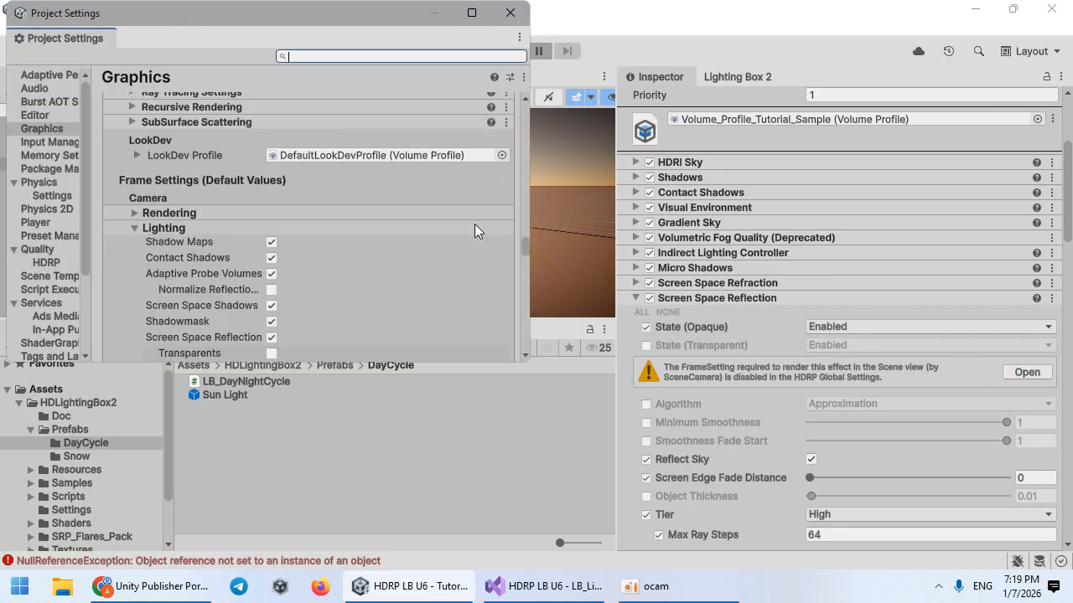
pyautogui.click(271, 353)
pyautogui.click(517, 21)
pyautogui.click(714, 299)
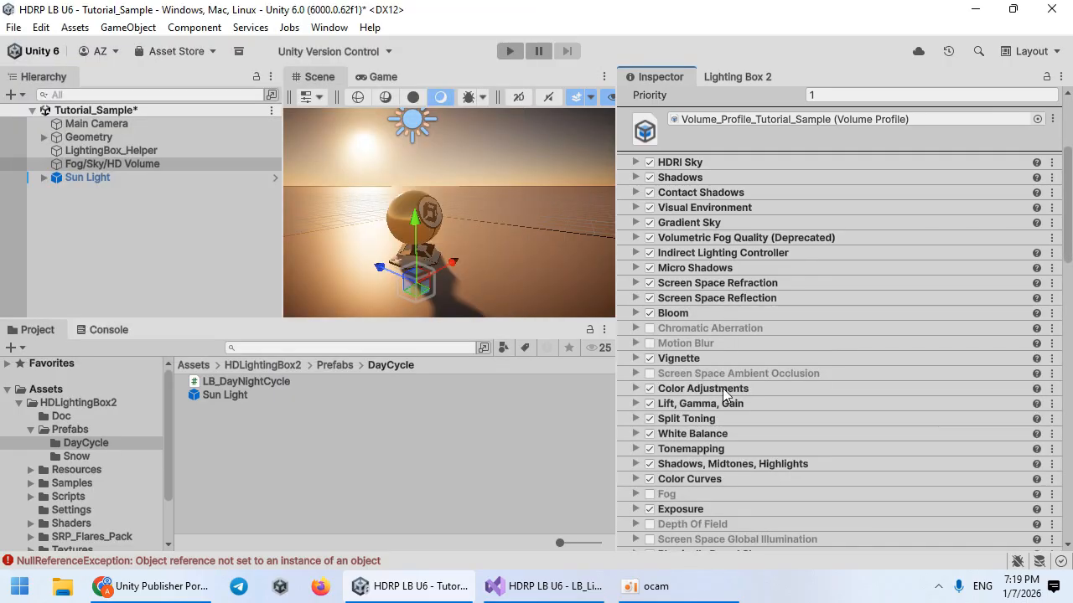
# Step: Enable Volumetric Clouds in the HDRP quality settings, reached from the volume's Volumetric Clouds override, and close the project settings
pyautogui.scroll(-4, 721, 472)
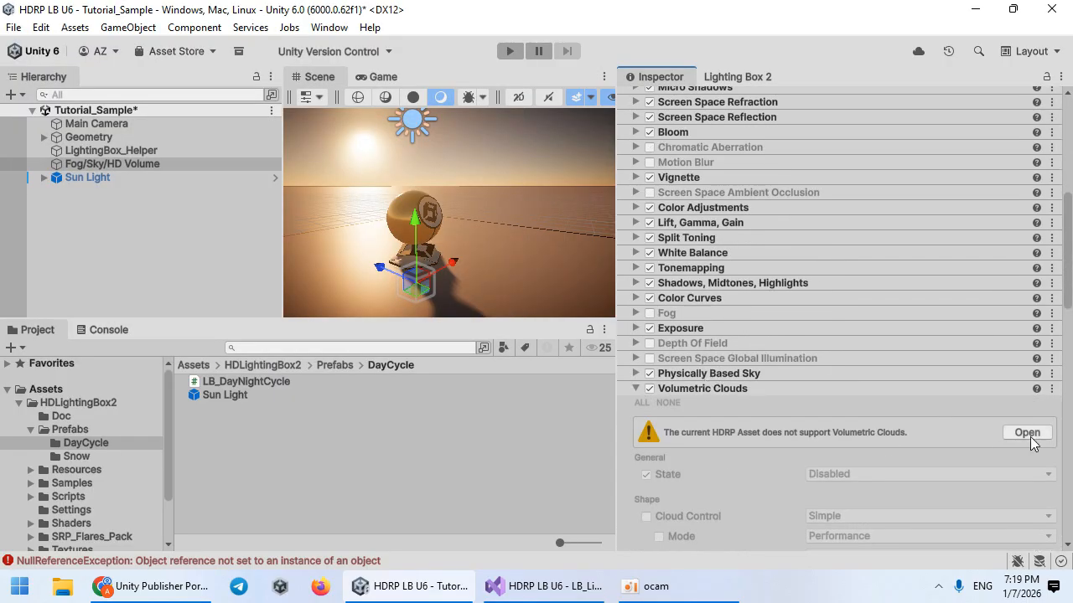
pyautogui.click(1027, 433)
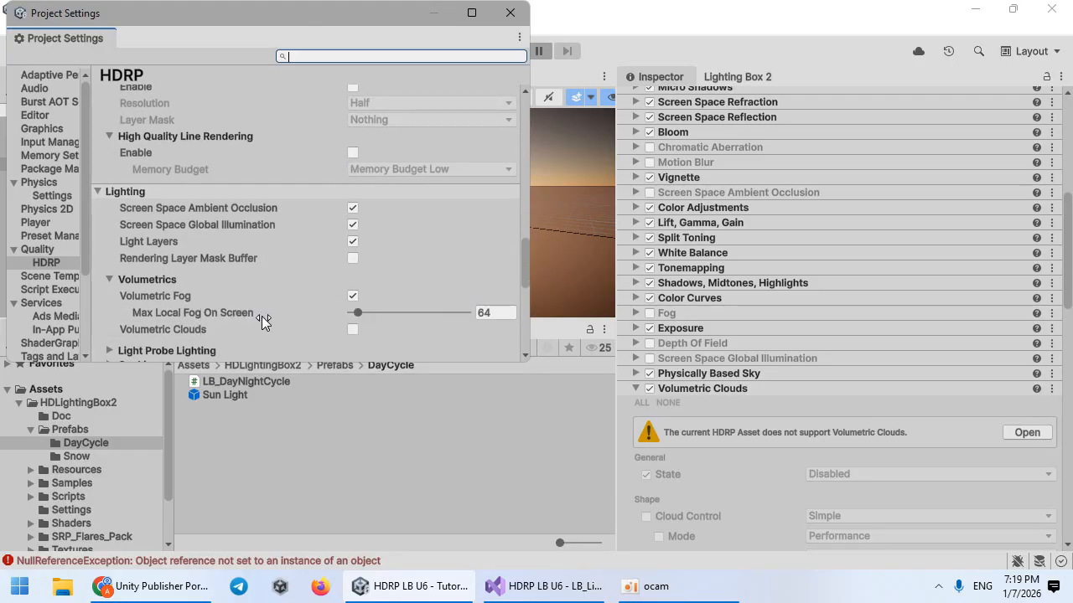
pyautogui.click(353, 329)
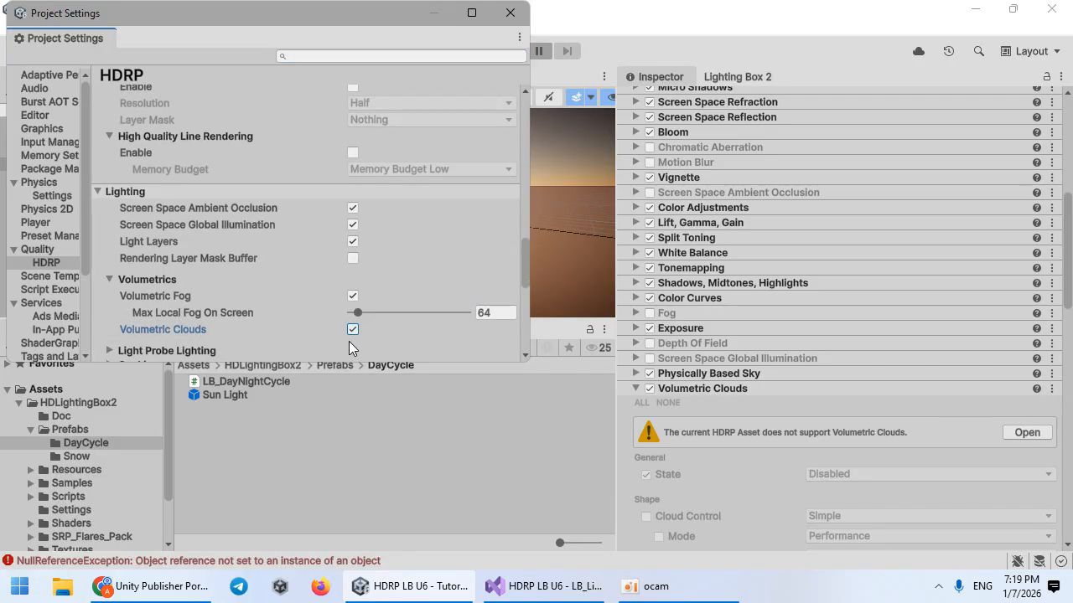
pyautogui.click(509, 13)
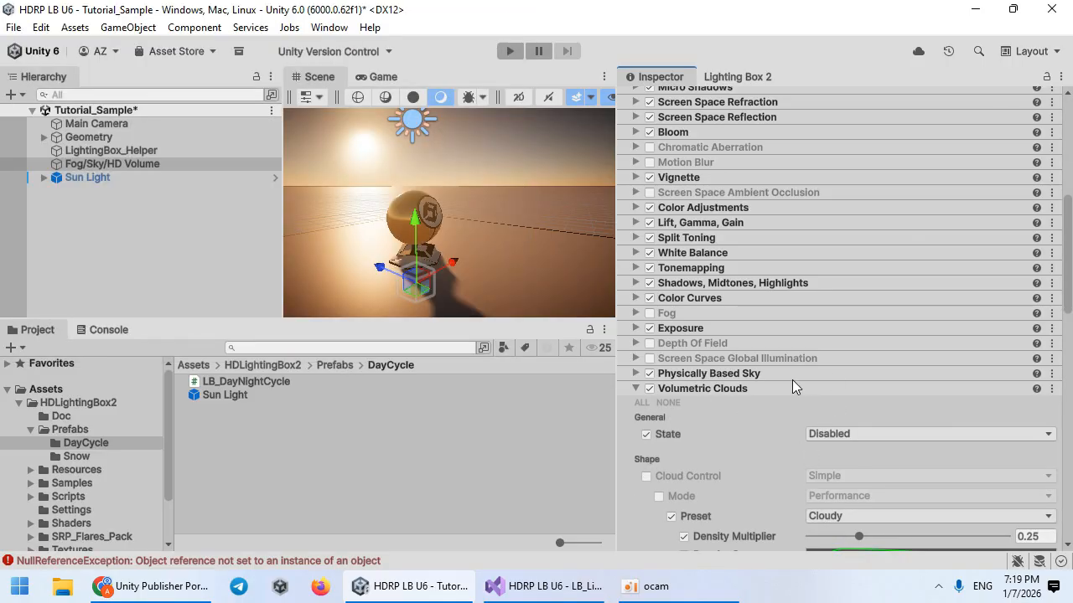
# Step: Try the Sparse, Cloudy and Overcast cloud presets in Lighting Box 2's Ambient settings, settling on Cloudy
pyautogui.click(737, 77)
pyautogui.click(671, 181)
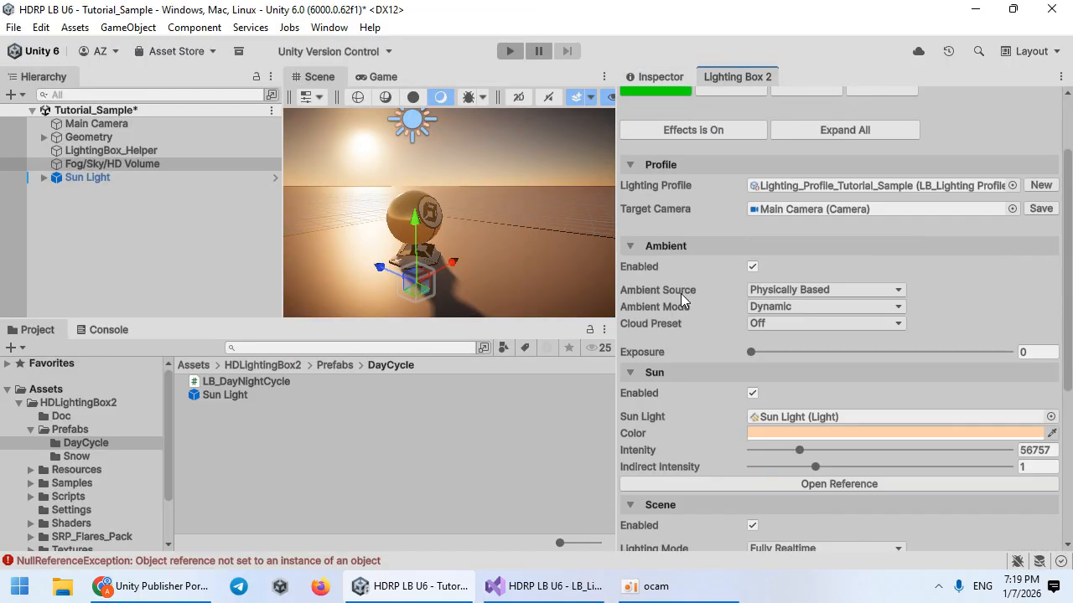
pyautogui.scroll(-2, 680, 294)
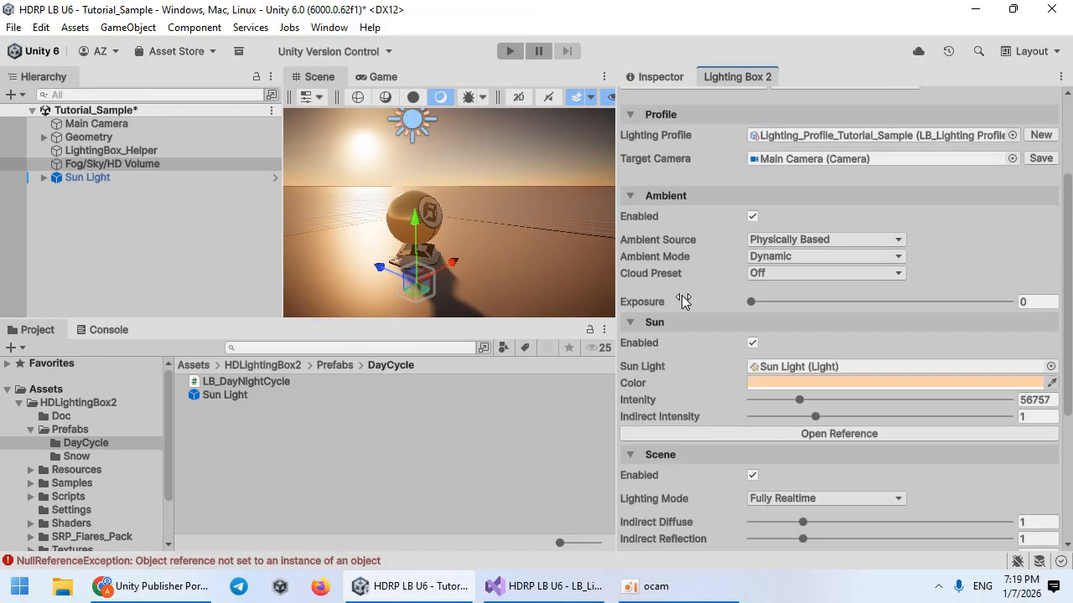
pyautogui.click(779, 278)
pyautogui.click(770, 291)
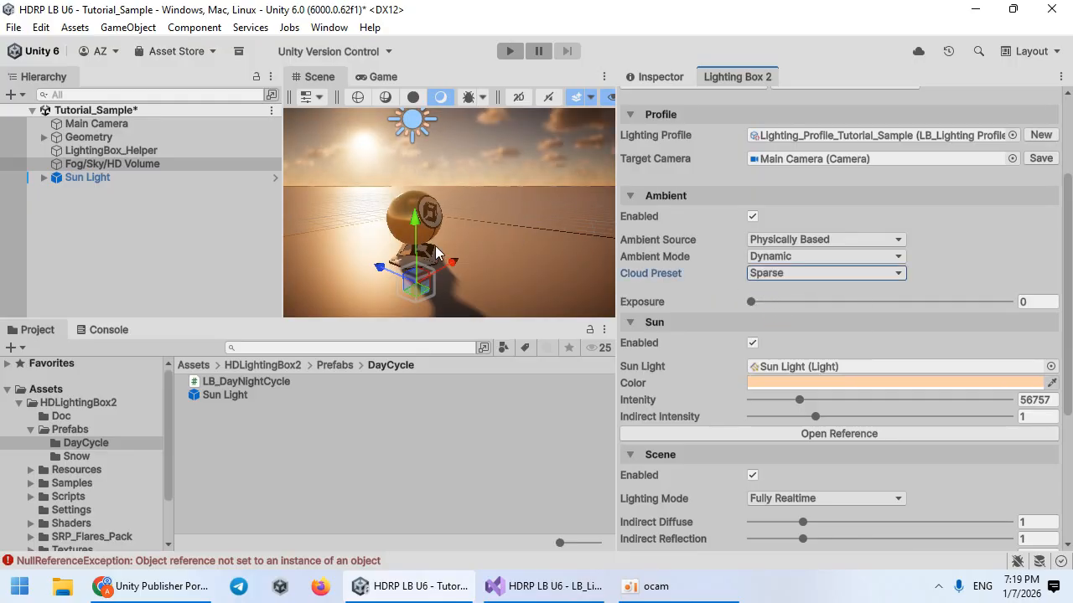
pyautogui.click(783, 276)
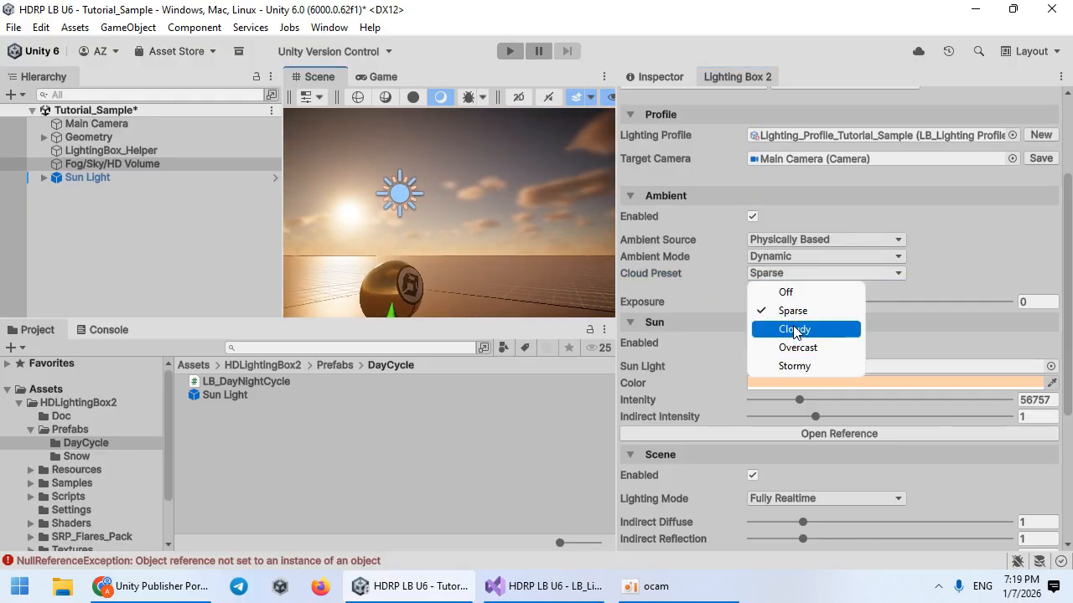
pyautogui.click(792, 328)
pyautogui.click(784, 276)
pyautogui.click(793, 348)
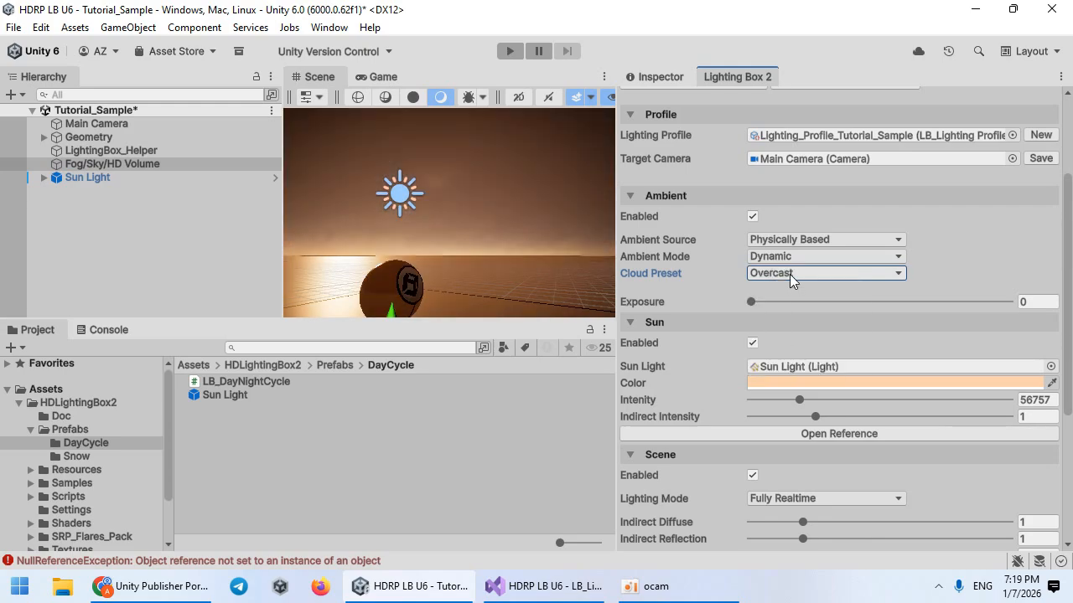
pyautogui.click(788, 274)
pyautogui.click(793, 328)
# Step: Set the Volumetric Clouds override's Density Multiplier to 0.191 and its Shape Factor to 0.785
pyautogui.click(661, 78)
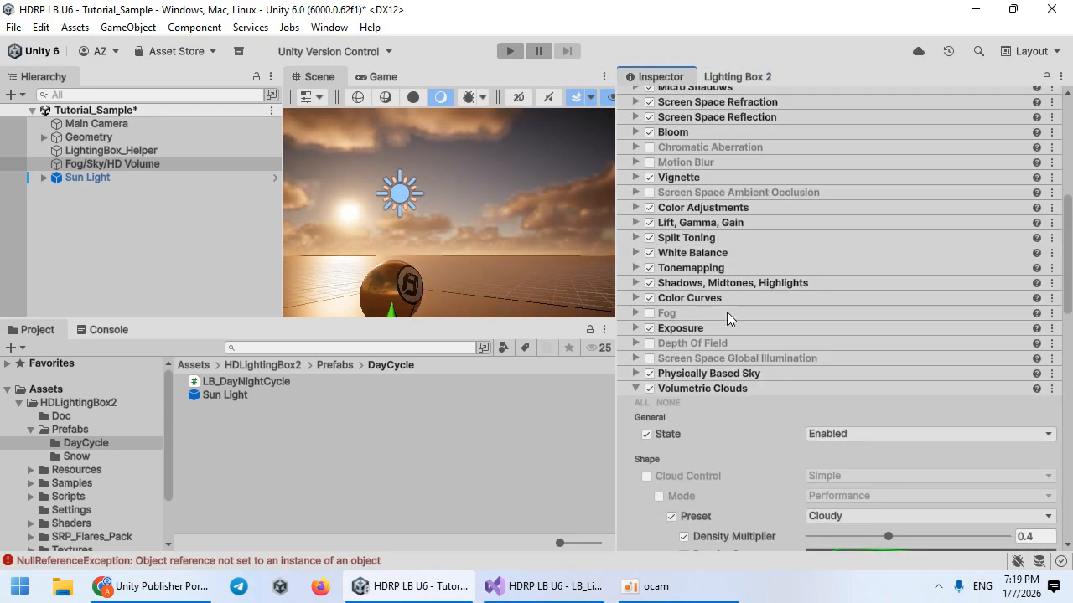
pyautogui.scroll(-7, 721, 377)
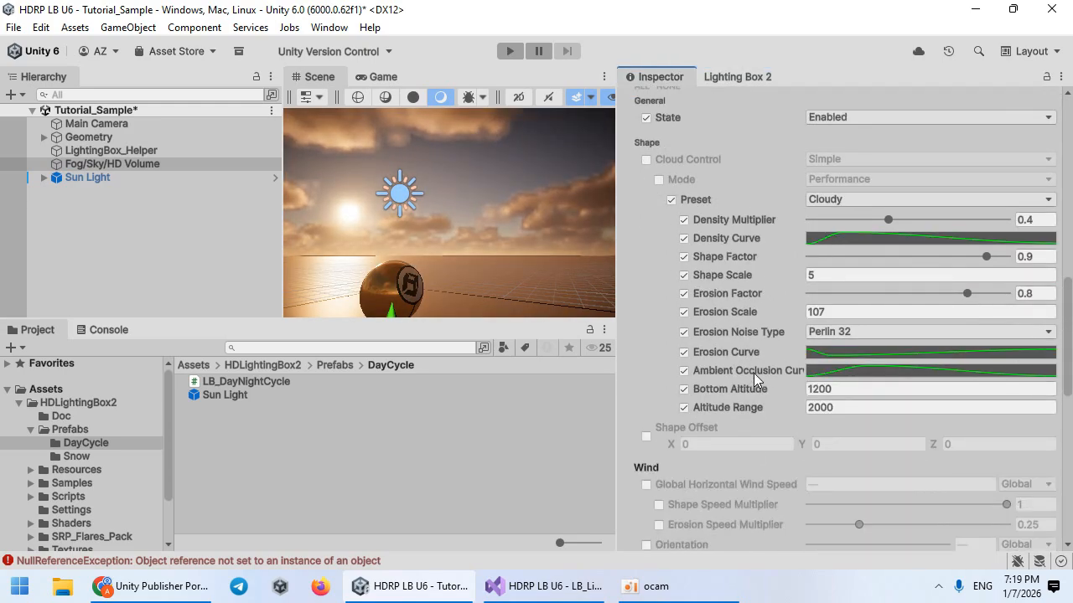
pyautogui.moveTo(886, 220); pyautogui.dragTo(851, 220)
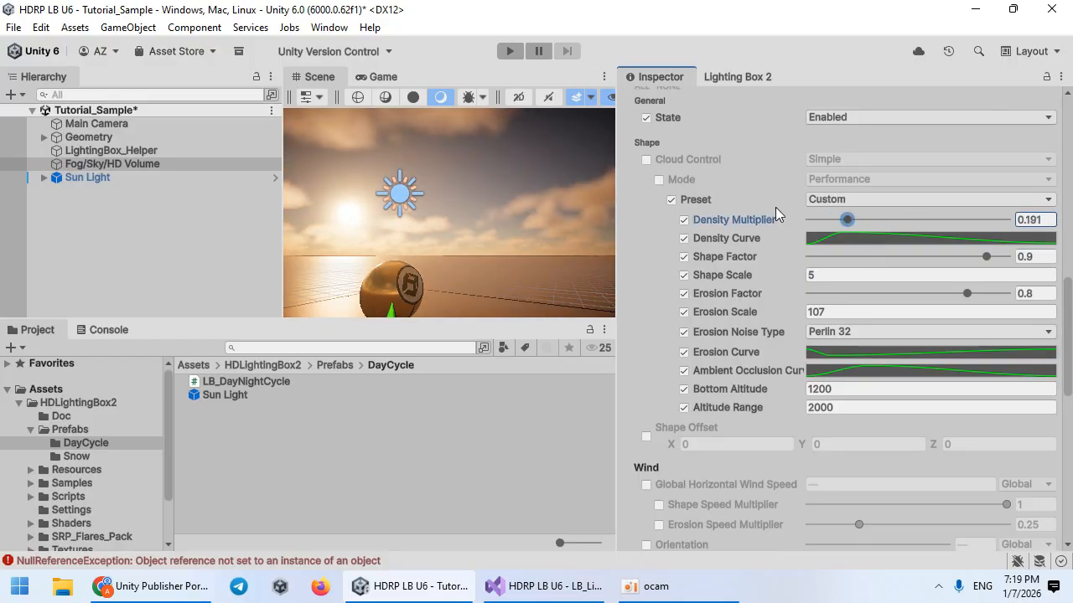
pyautogui.moveTo(507, 239); pyautogui.dragTo(479, 281, button='right')
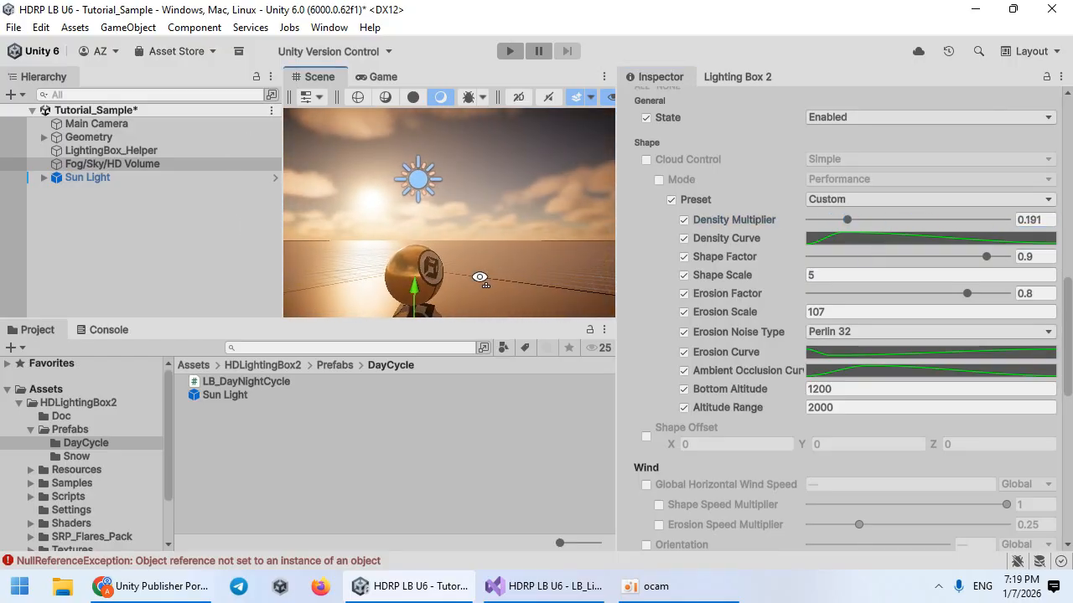
pyautogui.moveTo(986, 256); pyautogui.dragTo(963, 261)
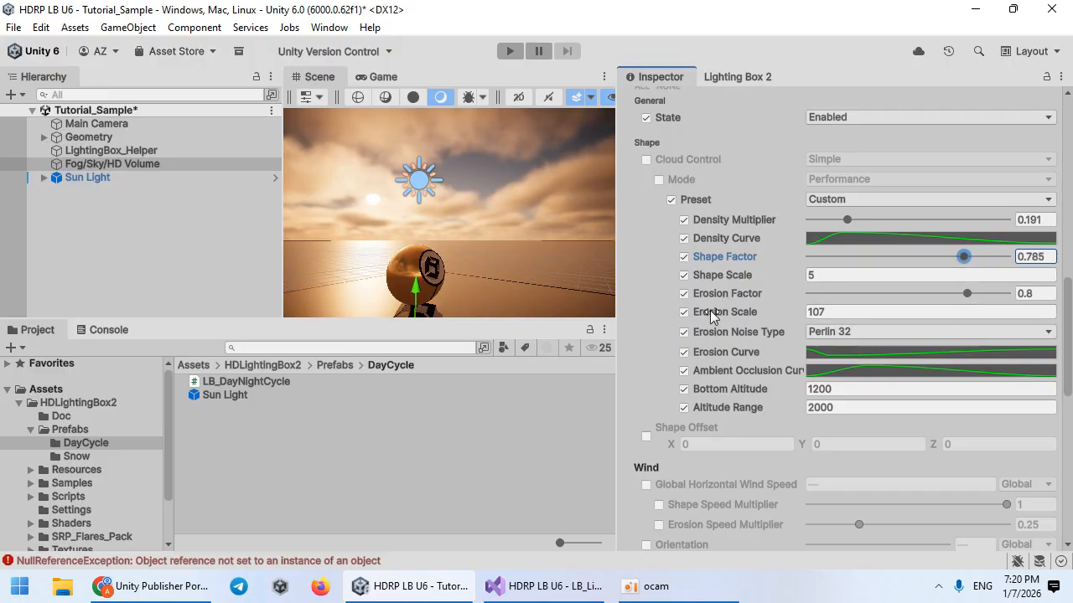
# Step: Adjust the volumetric clouds' heights, ending with Bottom Altitude at 4033 and Altitude Range at 100
pyautogui.scroll(-1, 753, 386)
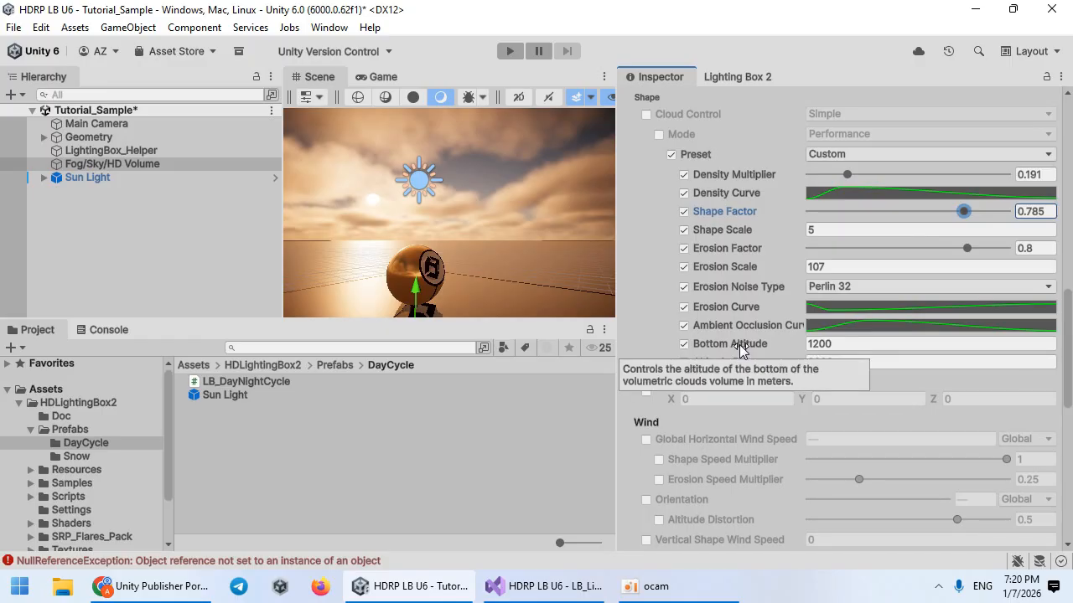
pyautogui.moveTo(747, 345); pyautogui.dragTo(428, 462)
pyautogui.moveTo(729, 362); pyautogui.dragTo(521, 137)
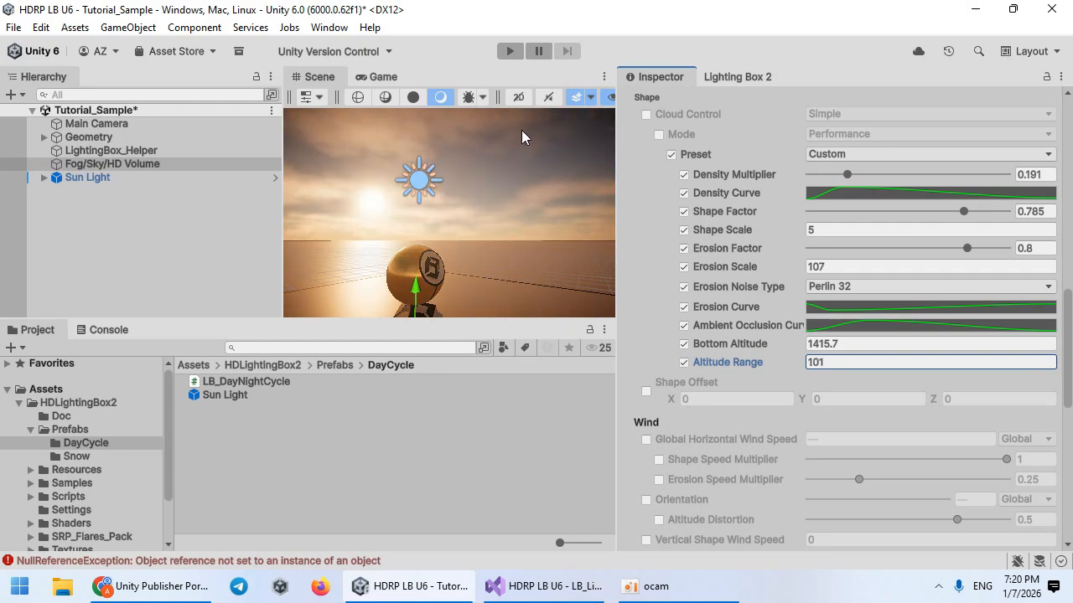
pyautogui.moveTo(751, 347); pyautogui.dragTo(325, 350)
pyautogui.moveTo(768, 364); pyautogui.dragTo(73, 247)
pyautogui.scroll(3, 768, 273)
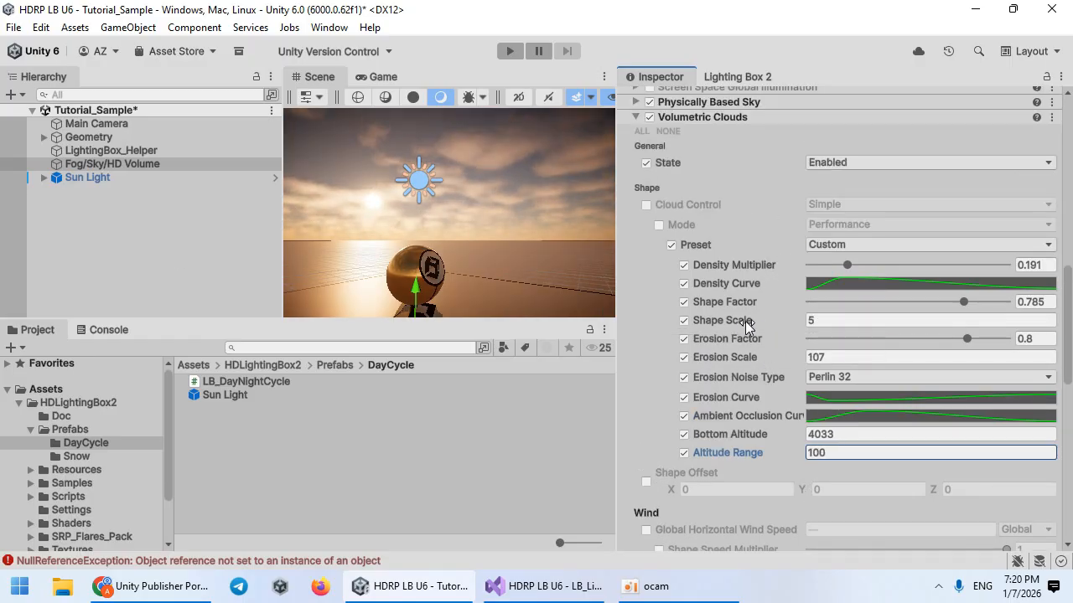
# Step: Set the volumetric clouds' Shape Scale to 3.2 and Altitude Range to 2212.27
pyautogui.moveTo(745, 321)
pyautogui.mouseDown()
pyautogui.moveTo(724, 319)
pyautogui.moveTo(763, 320)
pyautogui.moveTo(739, 315)
pyautogui.mouseUp()
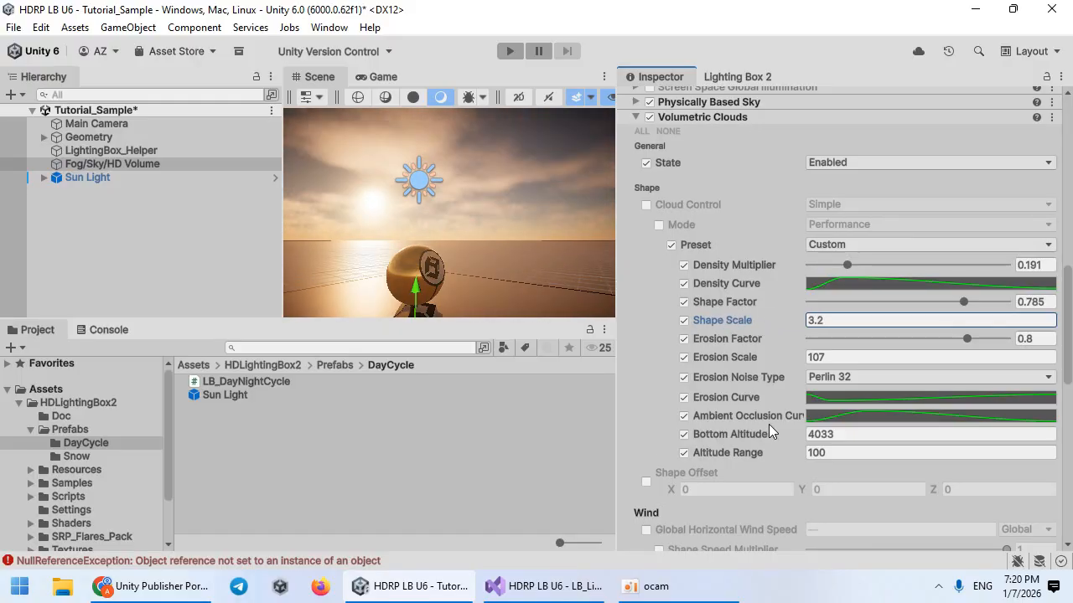
pyautogui.scroll(-2, 769, 431)
pyautogui.moveTo(746, 408); pyautogui.dragTo(497, 175)
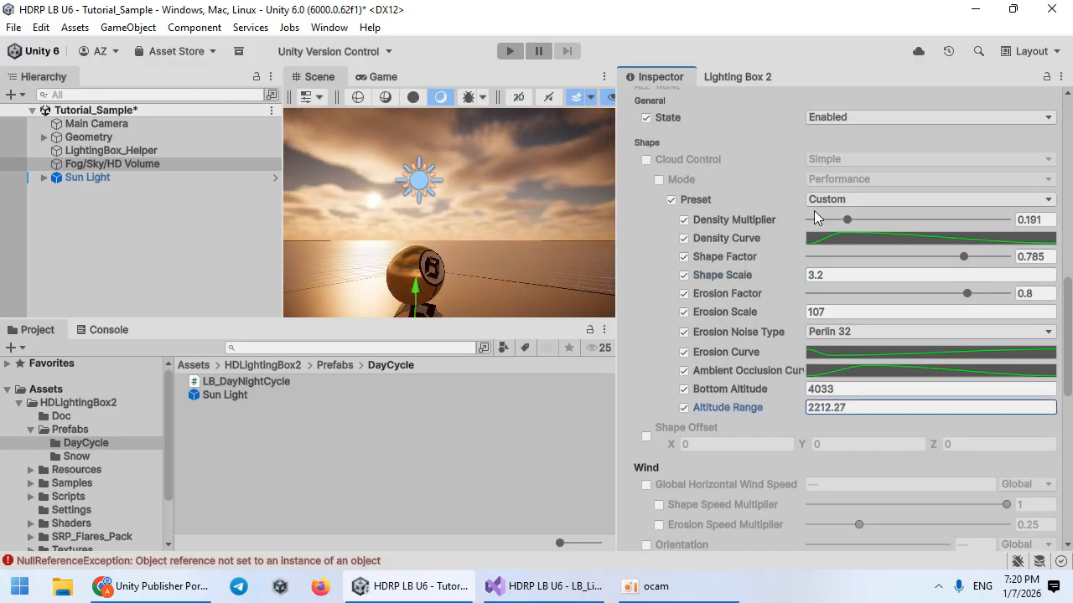
# Step: Refine the cloud shape with Density Multiplier 0.179, Shape Factor 0.915 and Shape Scale 1.7
pyautogui.moveTo(848, 220)
pyautogui.mouseDown()
pyautogui.moveTo(894, 220)
pyautogui.moveTo(816, 221)
pyautogui.moveTo(844, 220)
pyautogui.mouseUp()
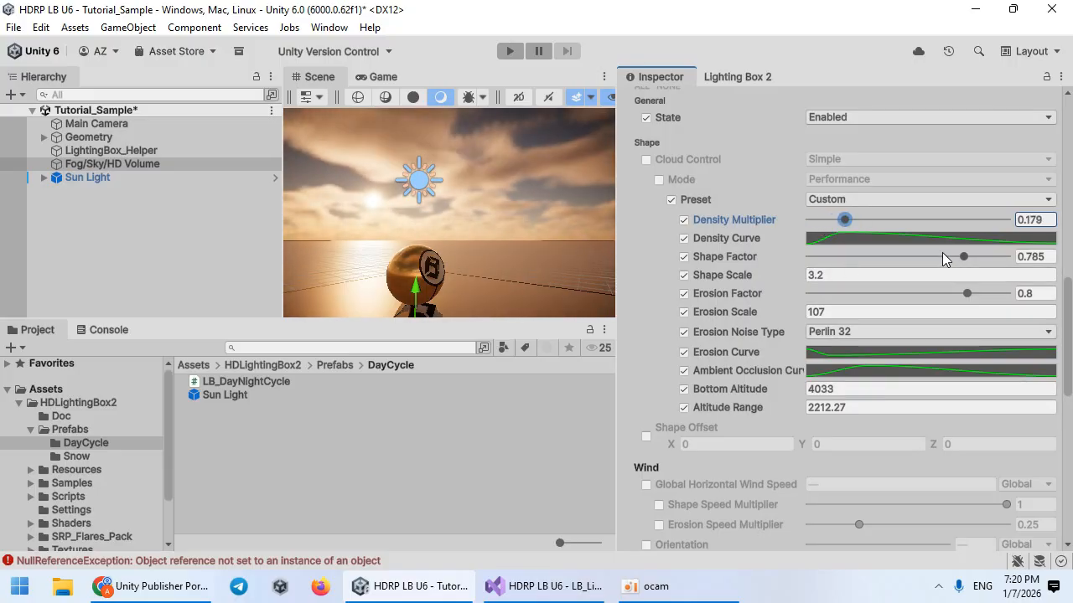
pyautogui.moveTo(963, 256); pyautogui.dragTo(990, 257)
pyautogui.moveTo(733, 275); pyautogui.dragTo(744, 281)
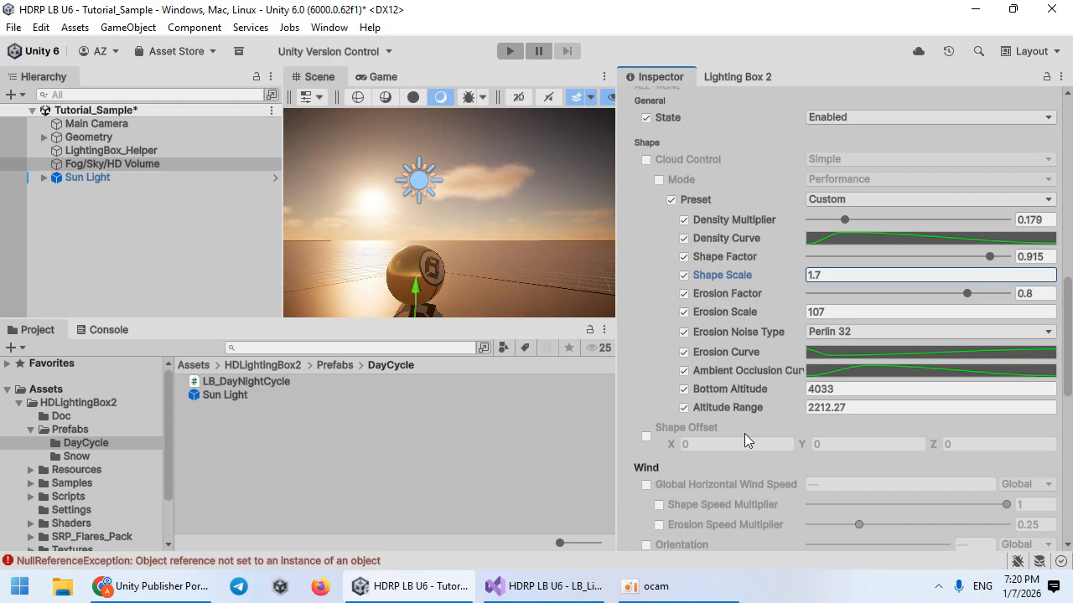
# Step: Review the Wind, Lighting, Shadows and Quality settings of the Volumetric Clouds override, and collapse it
pyautogui.scroll(-10, 739, 422)
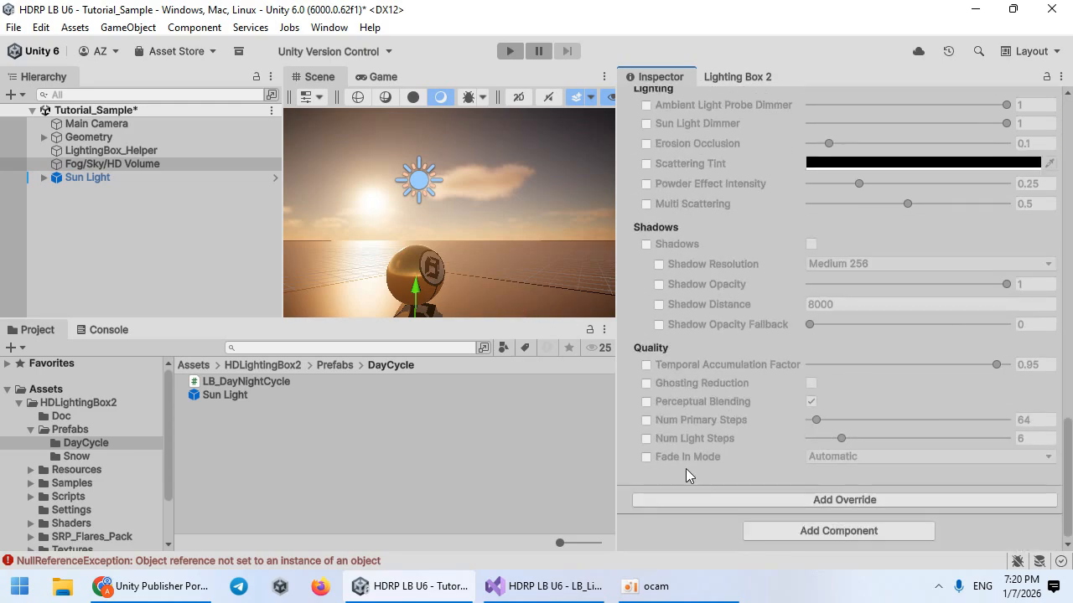
pyautogui.scroll(2, 687, 310)
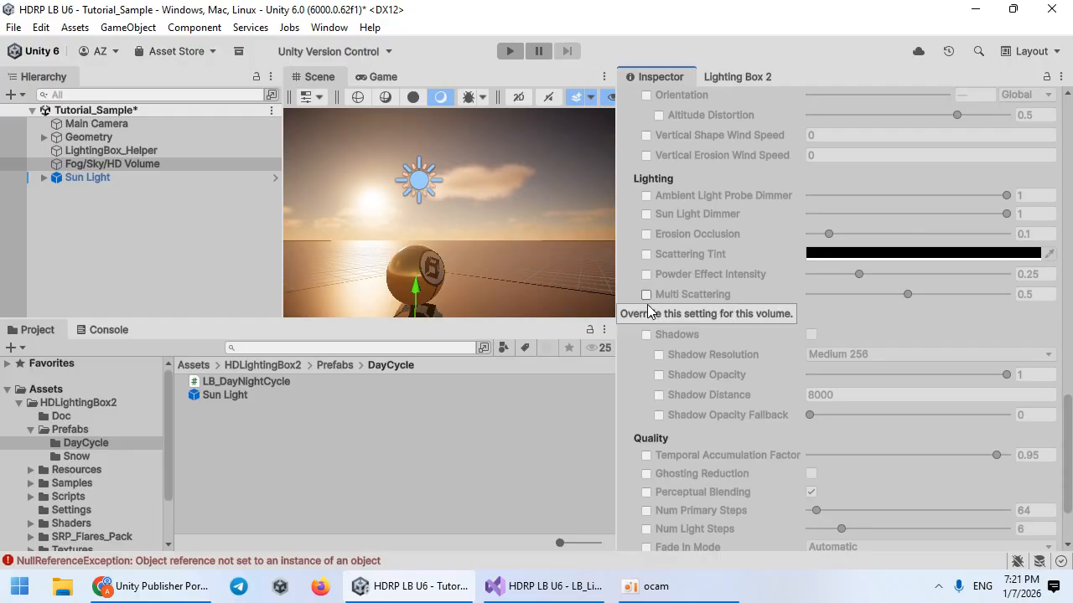
pyautogui.scroll(4, 647, 336)
pyautogui.scroll(2, 651, 360)
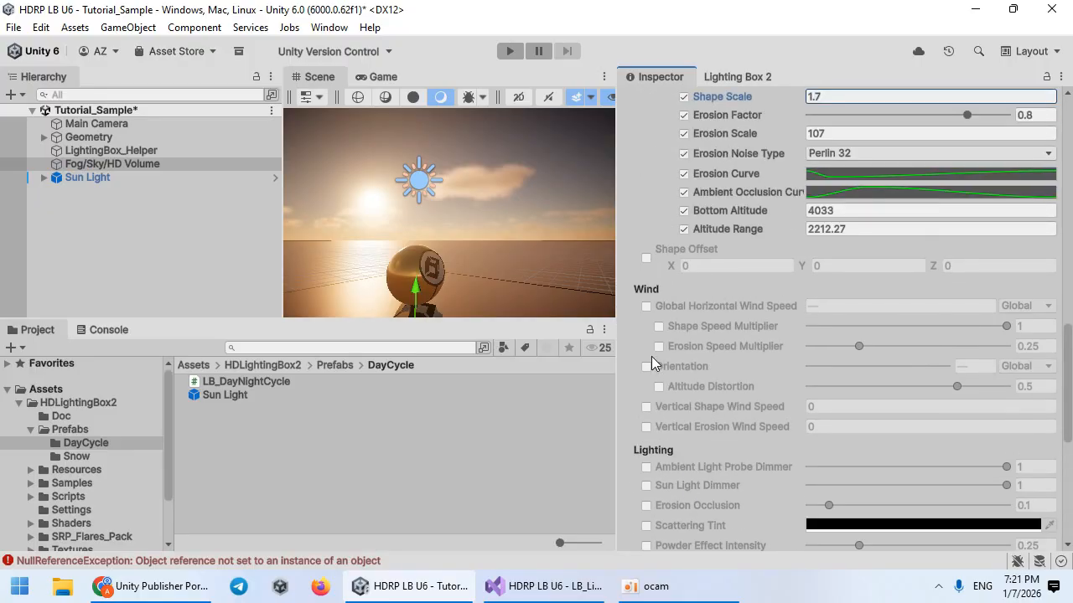
pyautogui.scroll(-8, 655, 362)
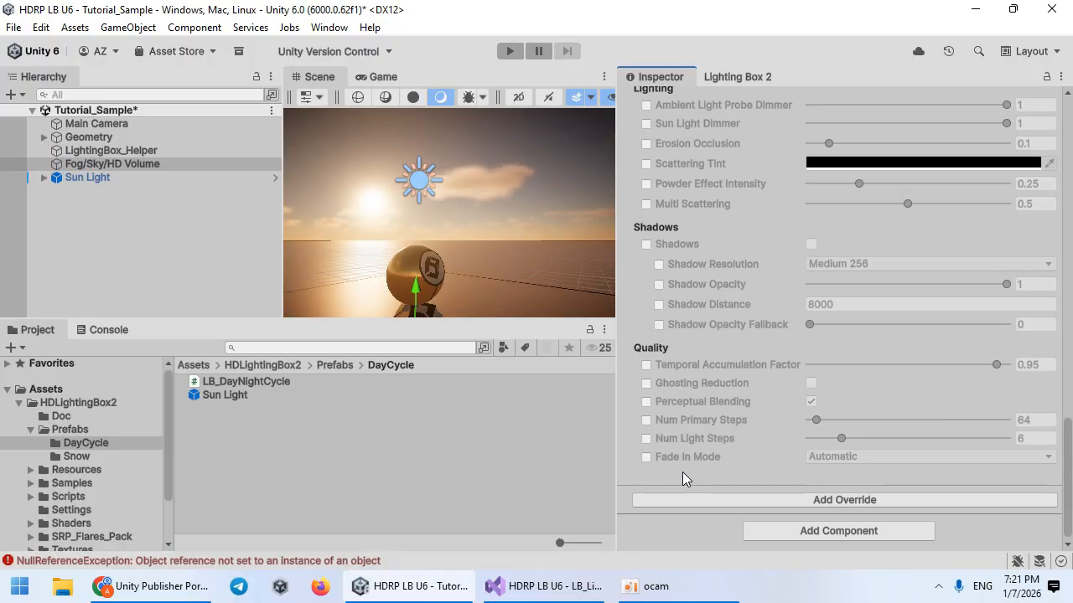
pyautogui.scroll(4, 679, 464)
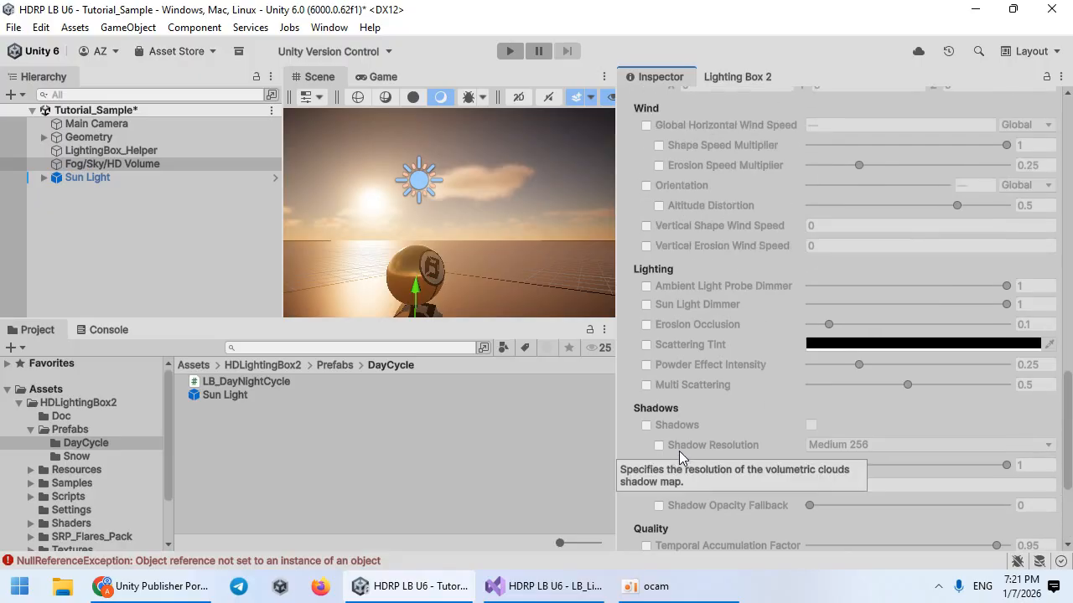
pyautogui.scroll(2, 679, 450)
pyautogui.scroll(2, 679, 449)
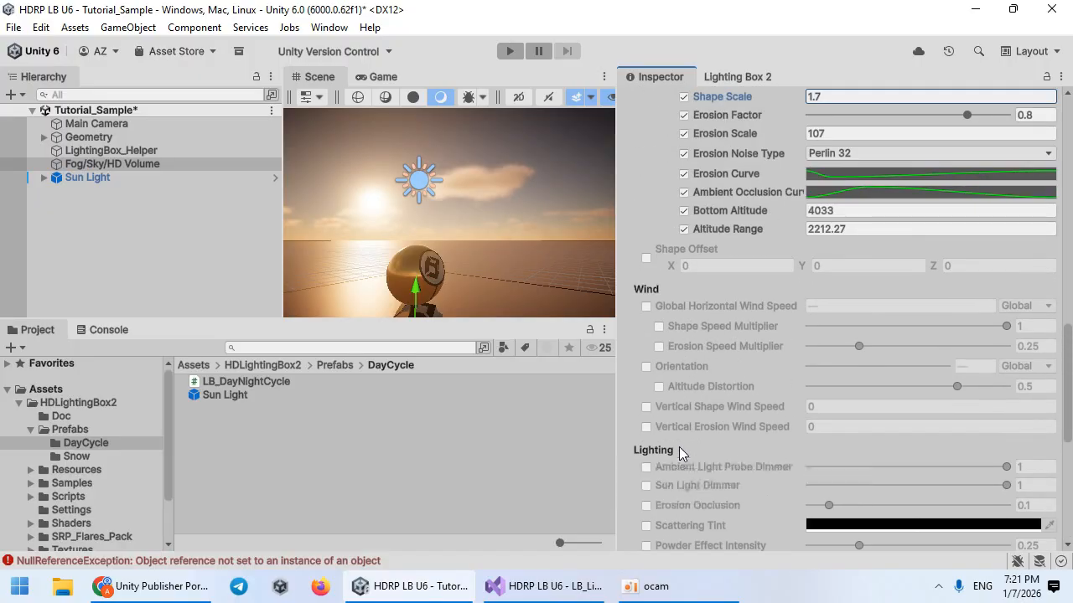
pyautogui.scroll(3, 678, 447)
pyautogui.scroll(6, 678, 445)
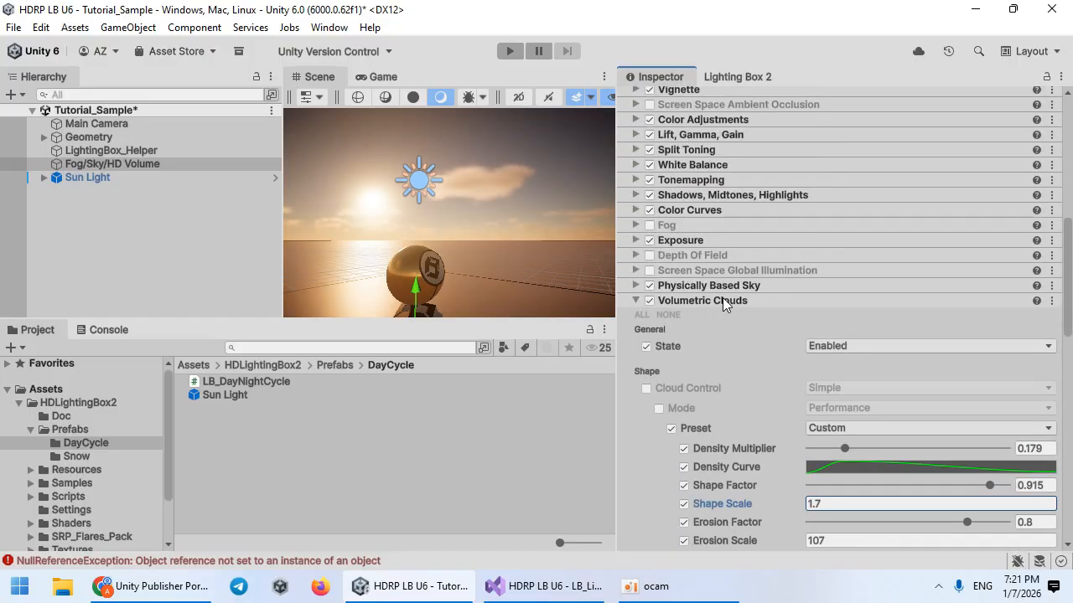
pyautogui.click(723, 301)
# Step: With the clouds and sun in the Scene view, set the Sun Light's day-night cycle Time Slider to 23597
pyautogui.moveTo(546, 250); pyautogui.dragTo(511, 159, button='right')
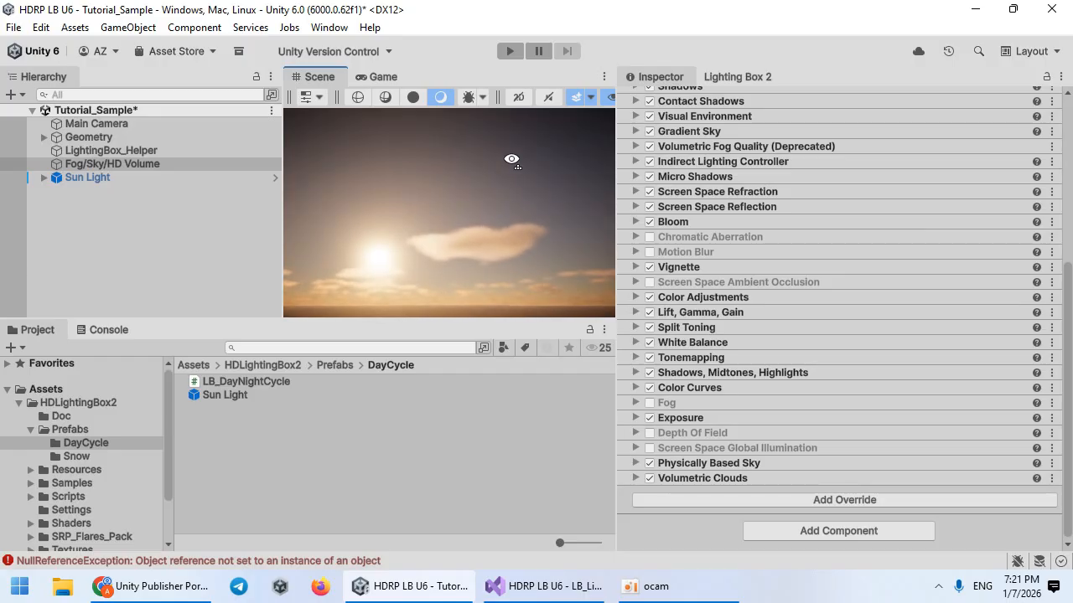
pyautogui.press('w')
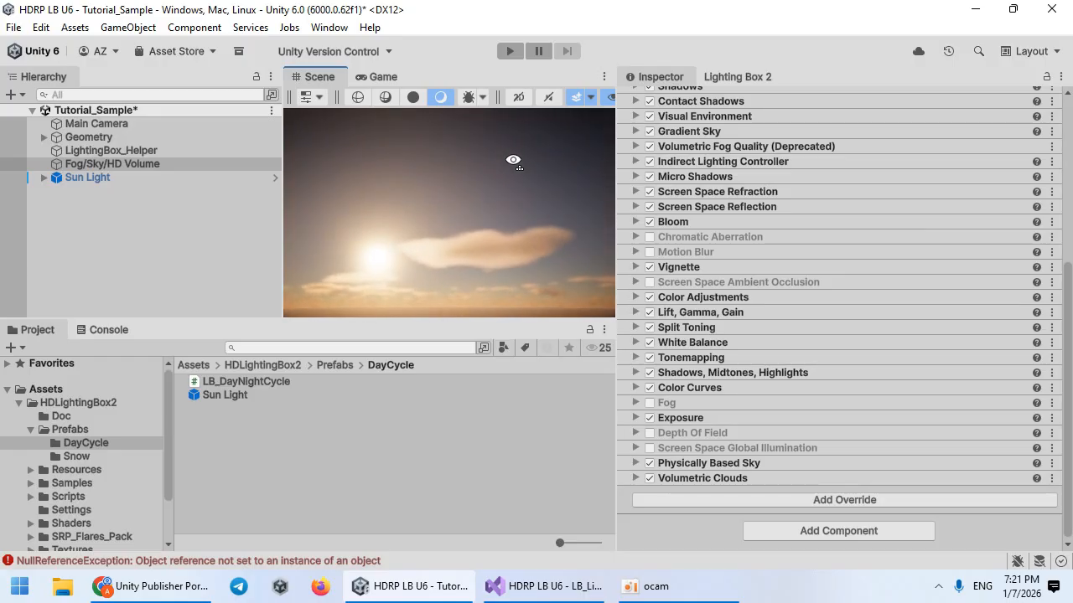
pyautogui.moveTo(513, 160); pyautogui.dragTo(394, 281, button='right')
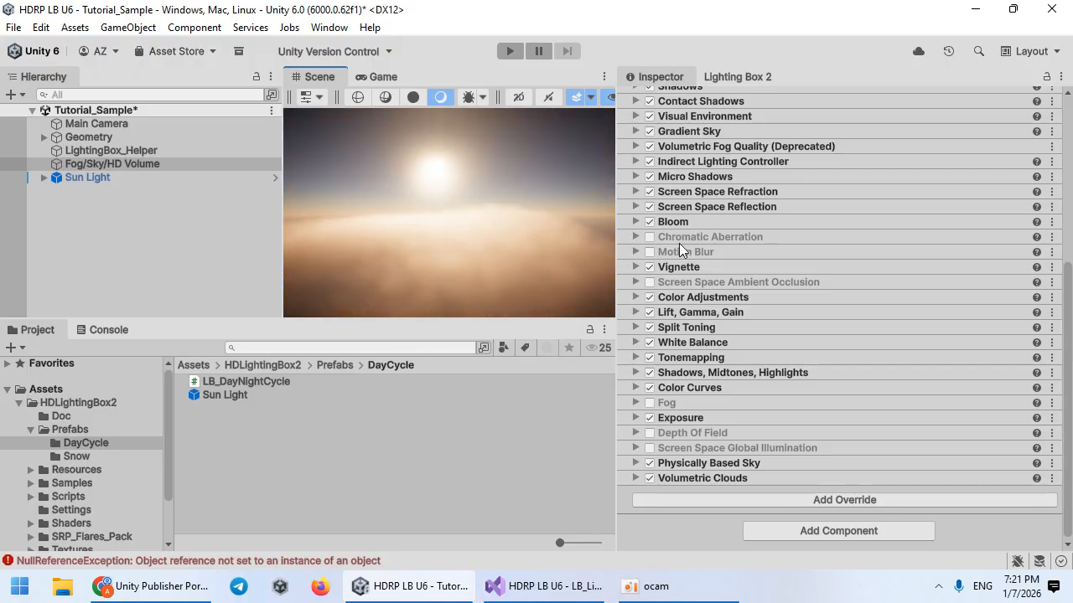
pyautogui.click(199, 176)
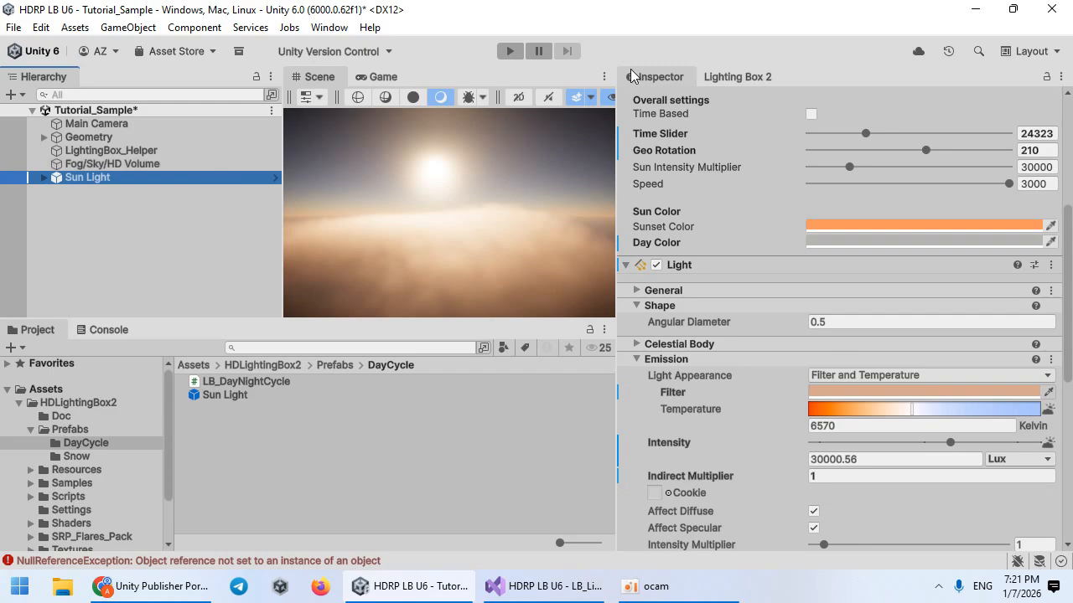
pyautogui.scroll(5, 870, 313)
pyautogui.moveTo(865, 314)
pyautogui.mouseDown()
pyautogui.moveTo(897, 311)
pyautogui.moveTo(865, 313)
pyautogui.mouseUp()
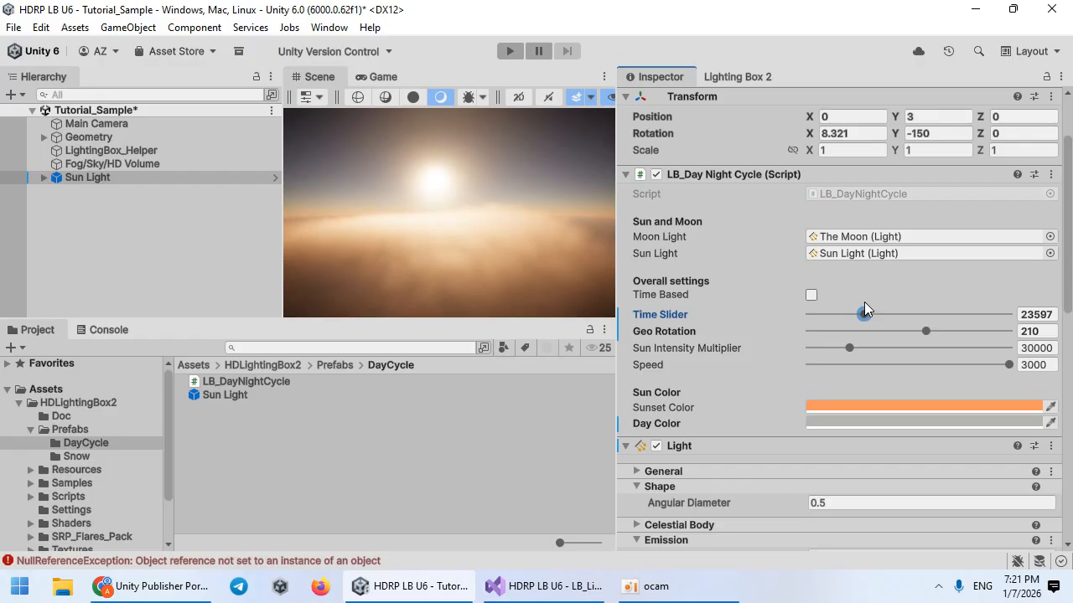
# Step: Frame the Main Camera in the Scene view and disable the Sun section of Lighting Box's Scene settings
pyautogui.doubleClick(95, 125)
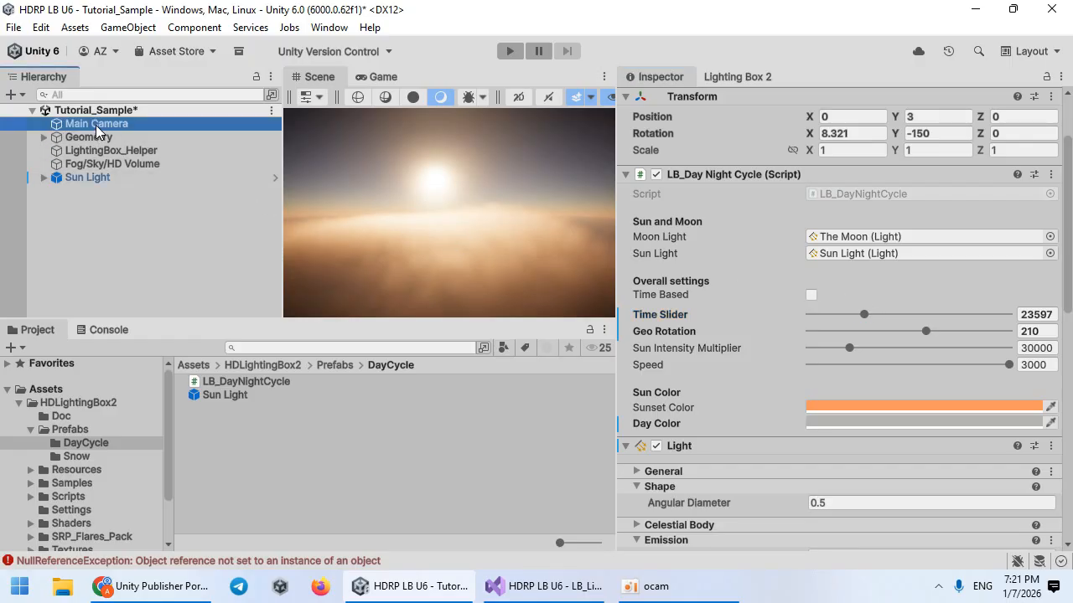
pyautogui.moveTo(367, 242); pyautogui.dragTo(572, 196, button='right')
pyautogui.click(732, 76)
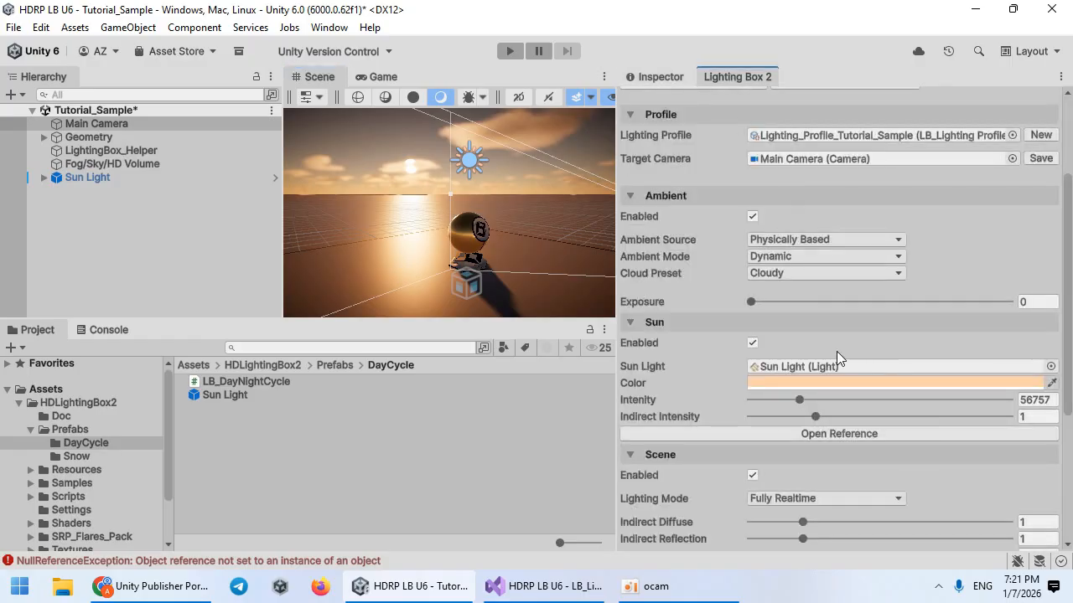
pyautogui.scroll(-1, 693, 393)
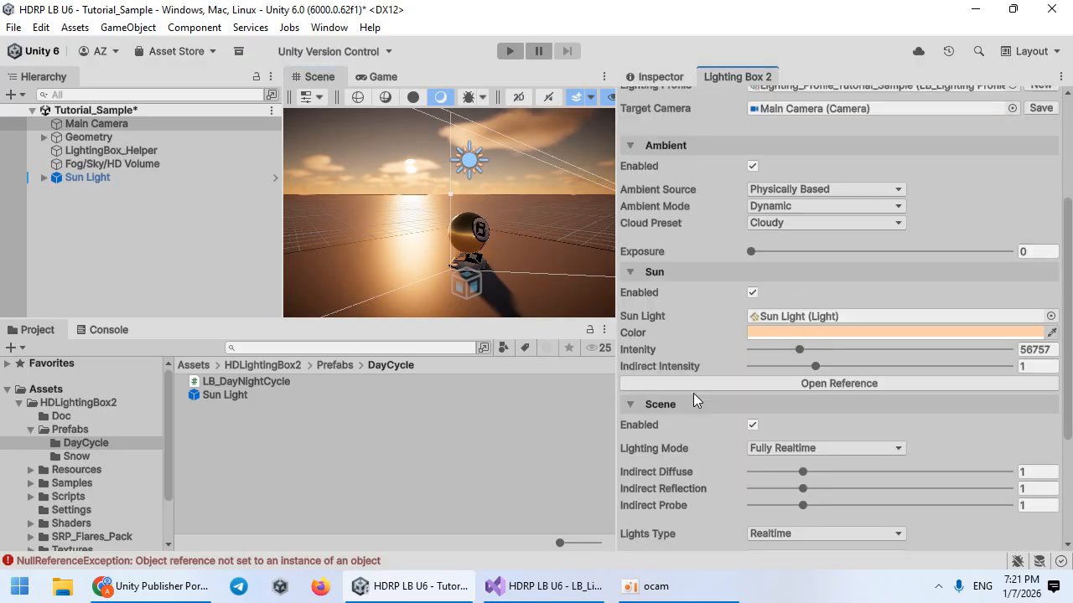
pyautogui.scroll(-2, 678, 410)
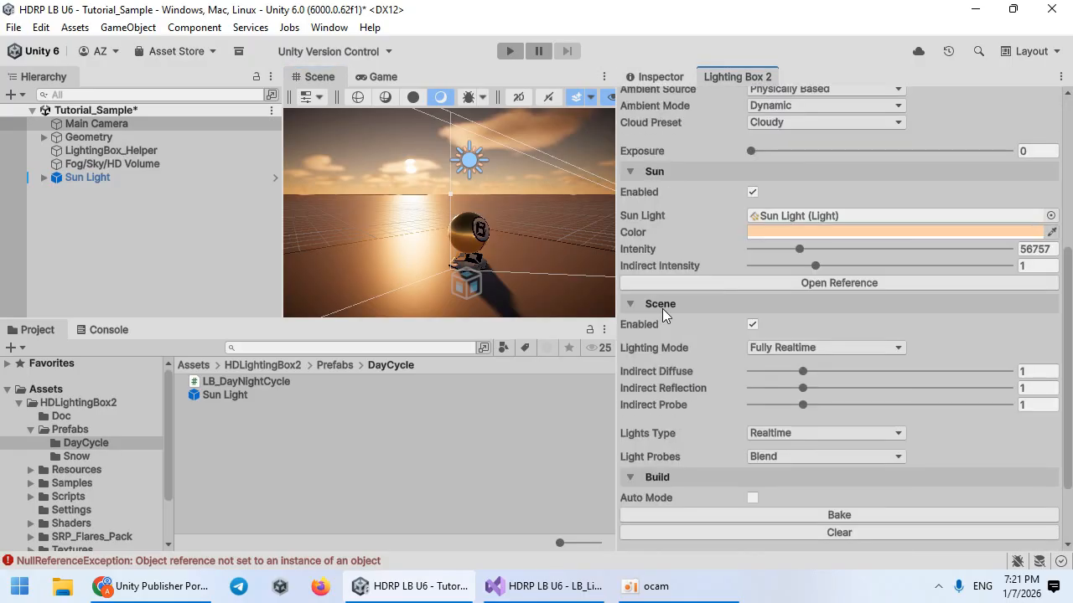
pyautogui.click(752, 194)
pyautogui.scroll(-1, 678, 341)
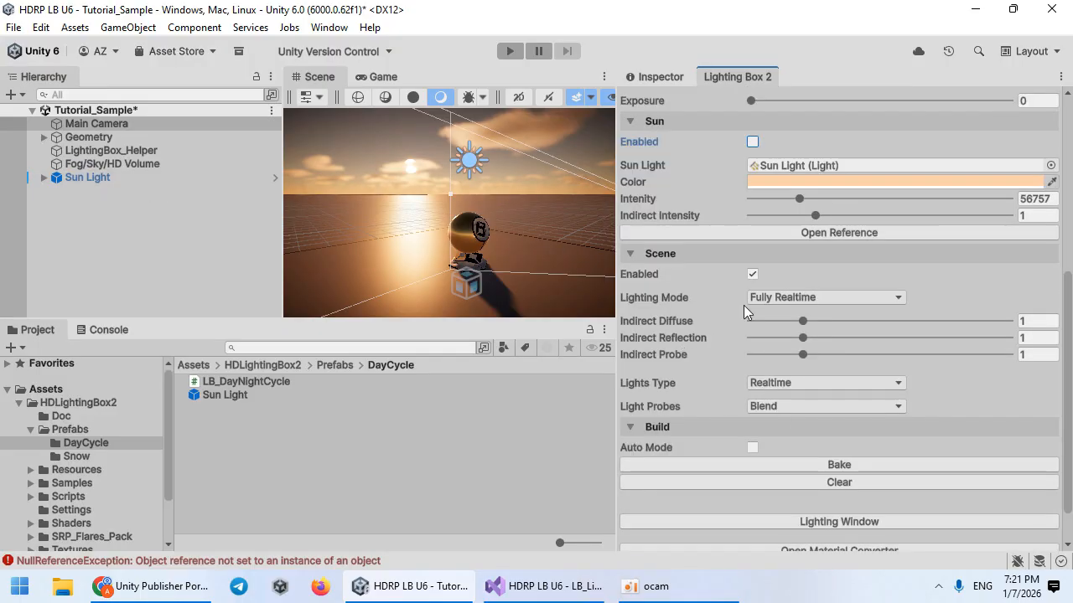
pyautogui.scroll(7, 725, 386)
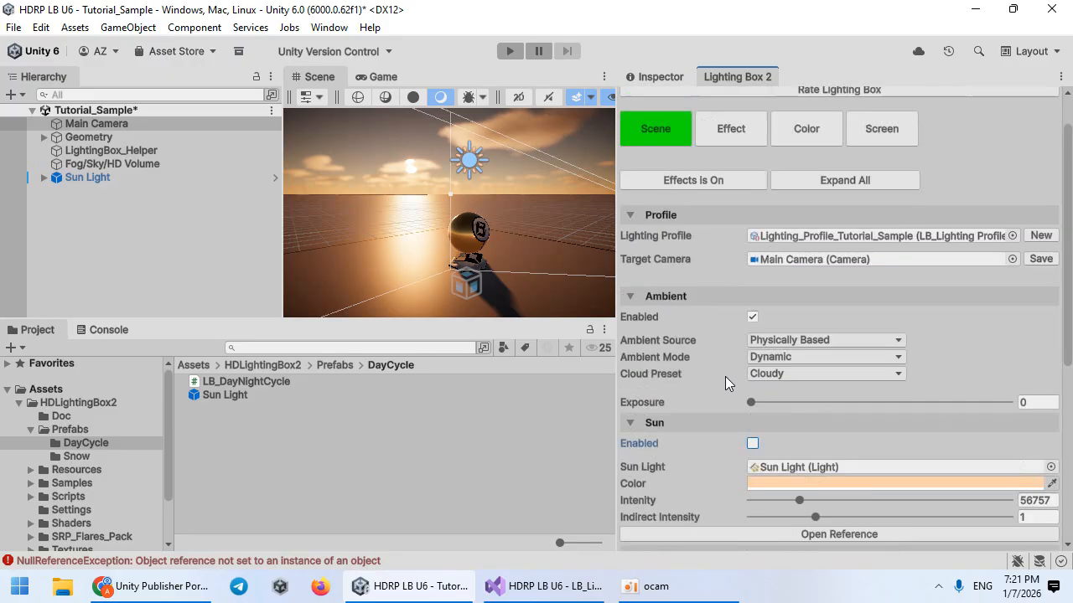
# Step: Enable the Fog effect in Lighting Box and set its Attenuation Distance to 80
pyautogui.click(742, 176)
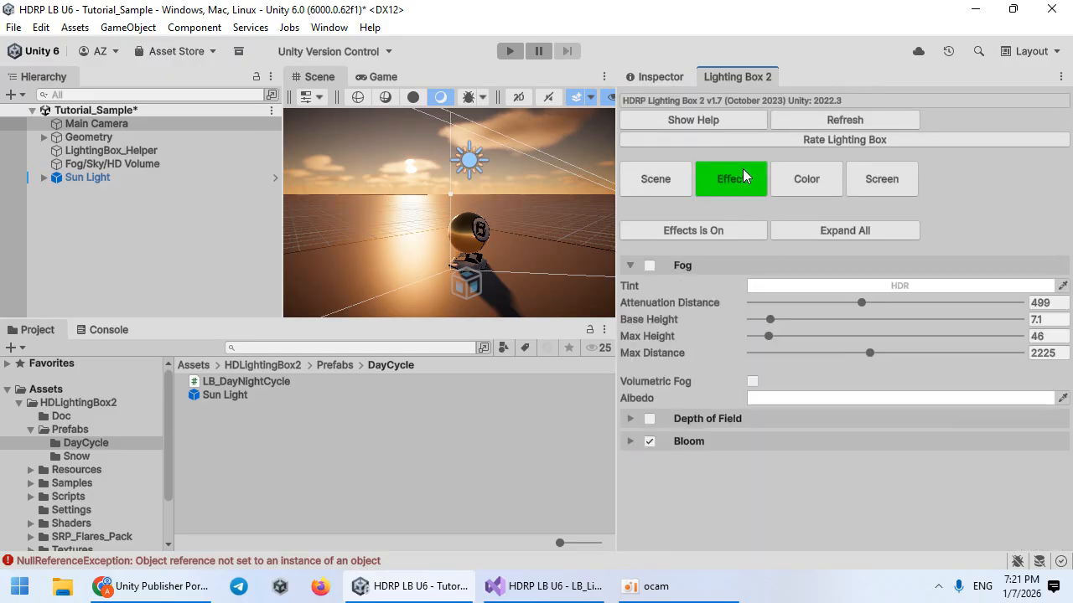
pyautogui.click(649, 267)
pyautogui.press('w')
pyautogui.moveTo(408, 264); pyautogui.dragTo(444, 206, button='right')
pyautogui.press('s')
pyautogui.moveTo(861, 302); pyautogui.dragTo(765, 302)
# Step: Try red, blue and orange tints on the fog
pyautogui.click(769, 287)
pyautogui.moveTo(854, 277); pyautogui.dragTo(935, 211)
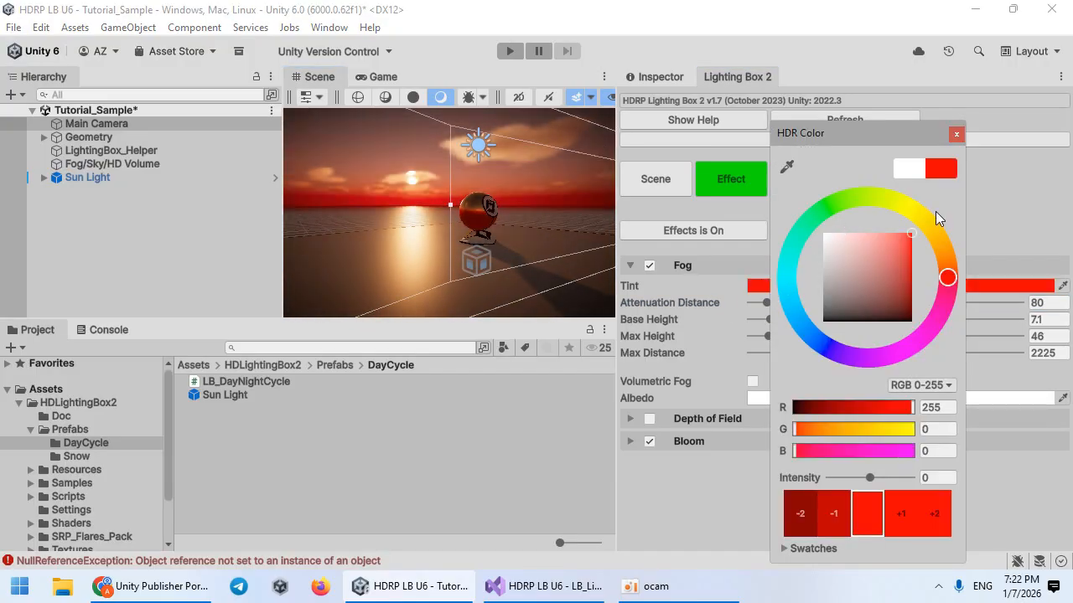
pyautogui.moveTo(835, 205)
pyautogui.mouseDown()
pyautogui.moveTo(793, 313)
pyautogui.moveTo(804, 337)
pyautogui.moveTo(786, 332)
pyautogui.mouseUp()
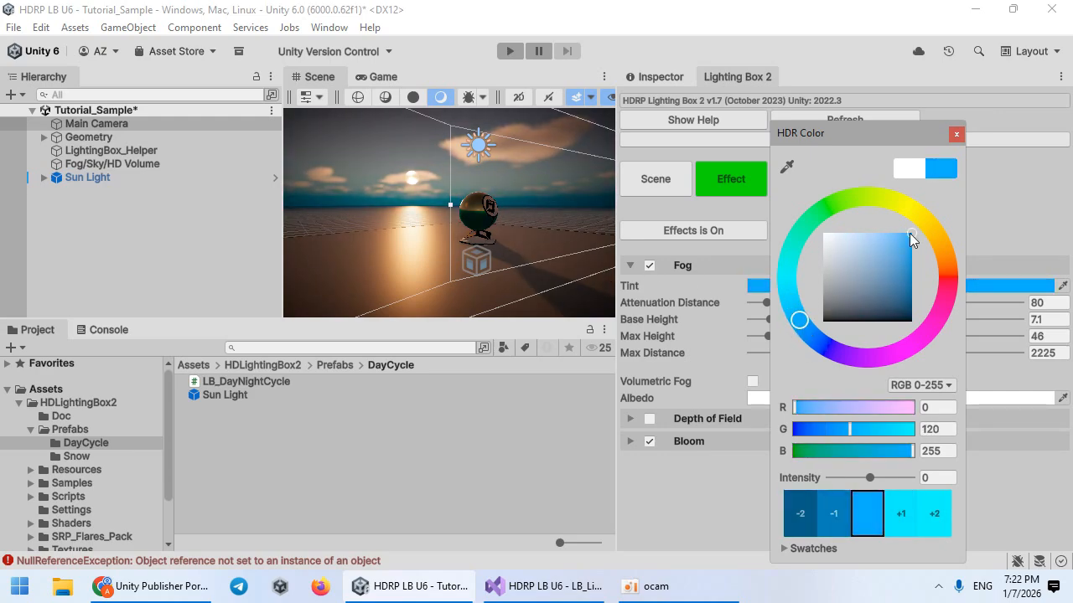
pyautogui.moveTo(930, 222); pyautogui.dragTo(948, 254)
pyautogui.click(571, 213)
# Step: Set the fog's Attenuation Distance to 143, Base Height to 5.9, Max Height to 700 and Max Distance to 5000
pyautogui.moveTo(766, 302); pyautogui.dragTo(1070, 344)
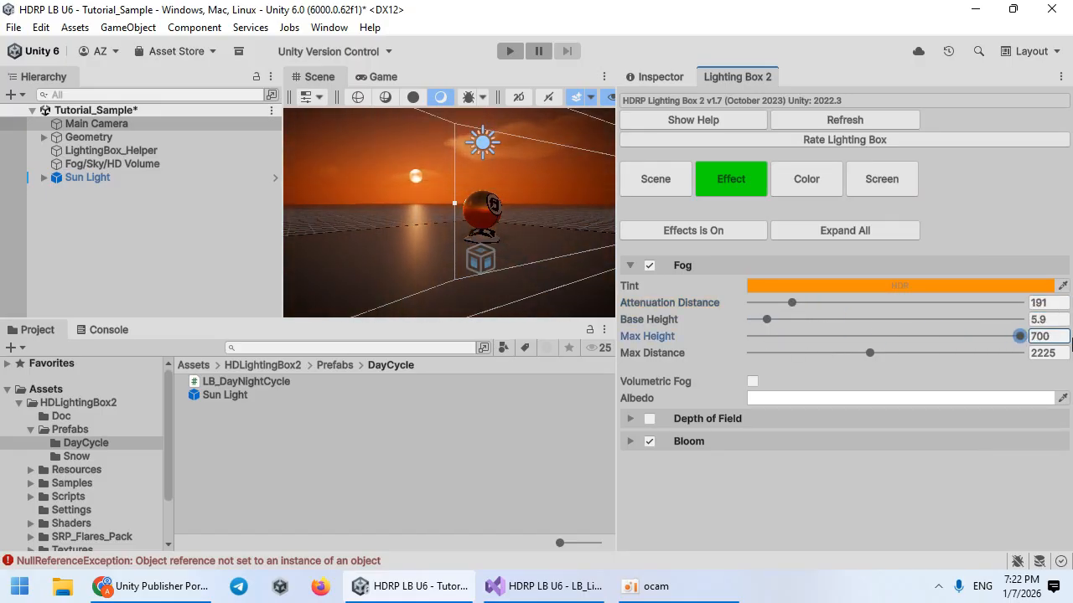
pyautogui.moveTo(796, 302)
pyautogui.mouseDown()
pyautogui.moveTo(765, 302)
pyautogui.moveTo(783, 302)
pyautogui.mouseUp()
pyautogui.moveTo(870, 353); pyautogui.dragTo(1020, 353)
# Step: Turn on Volumetric Fog and set the fog Tint to white (RGB 255, 255, 255)
pyautogui.click(753, 383)
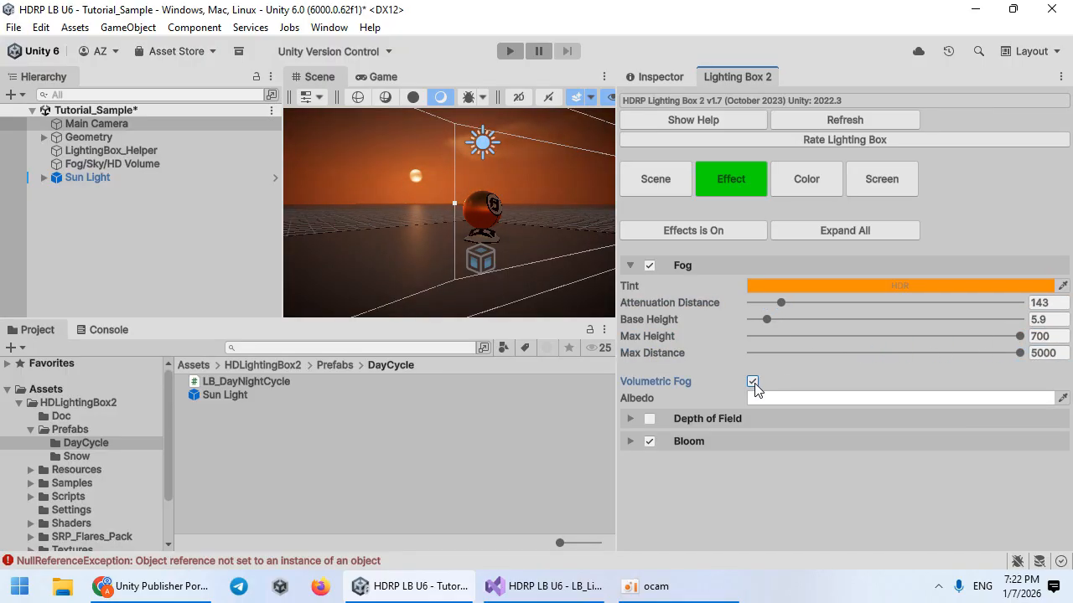
pyautogui.click(794, 286)
pyautogui.moveTo(863, 253); pyautogui.dragTo(809, 217)
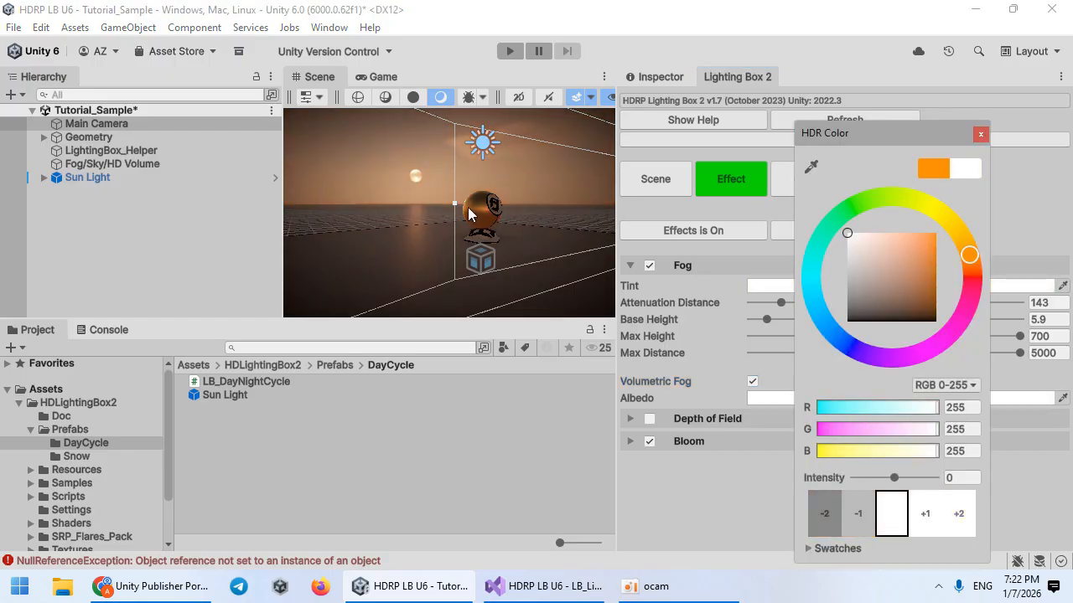
pyautogui.moveTo(467, 207); pyautogui.dragTo(469, 213, button='right')
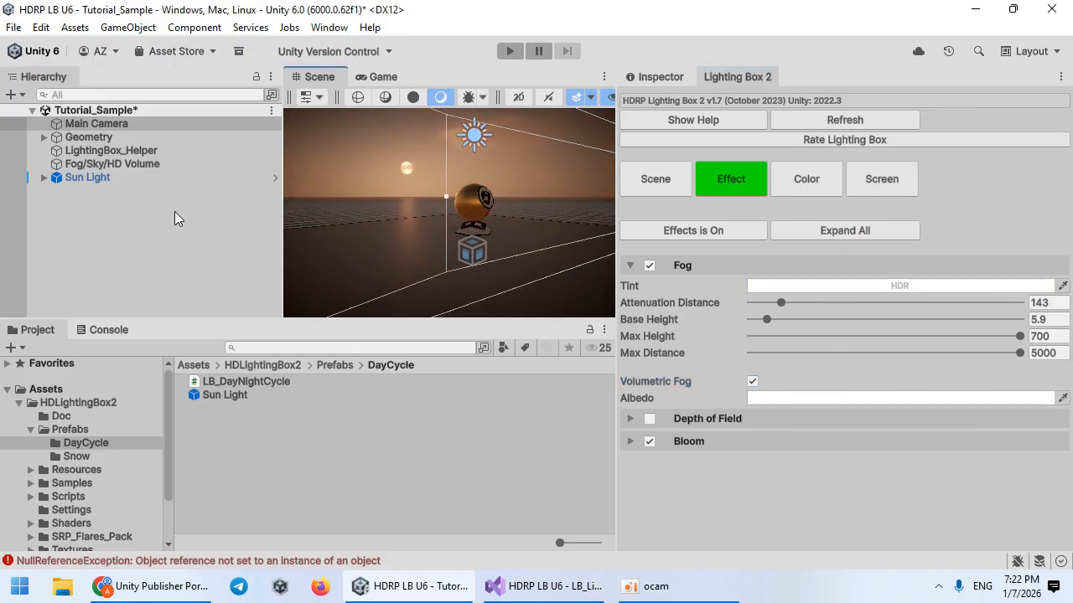
# Step: Set the Sun Light's Volumetrics Multiplier to 16
pyautogui.click(61, 182)
pyautogui.click(657, 80)
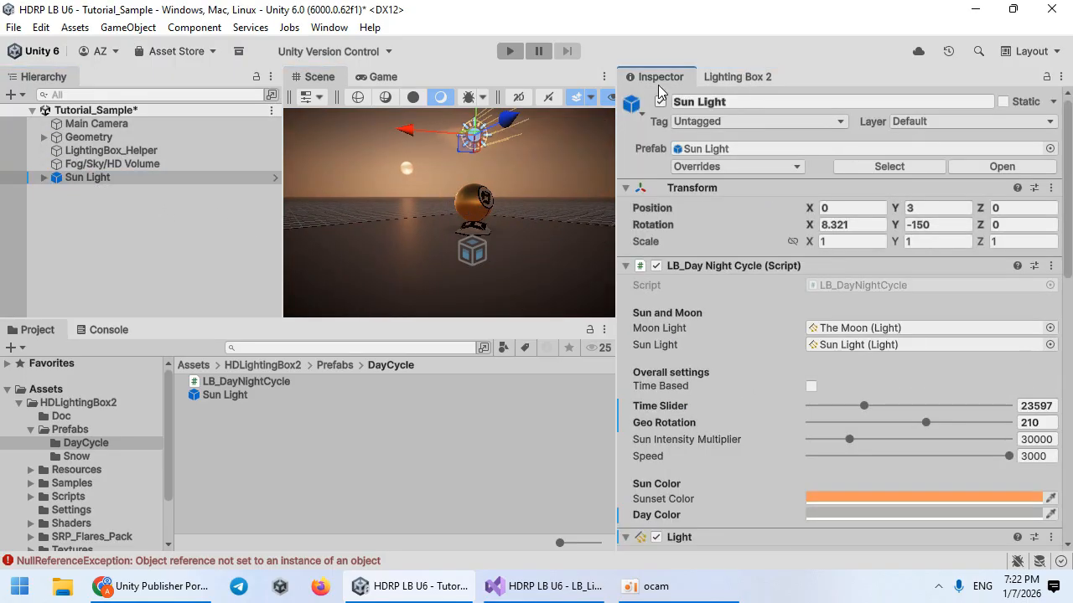
pyautogui.scroll(-15, 698, 344)
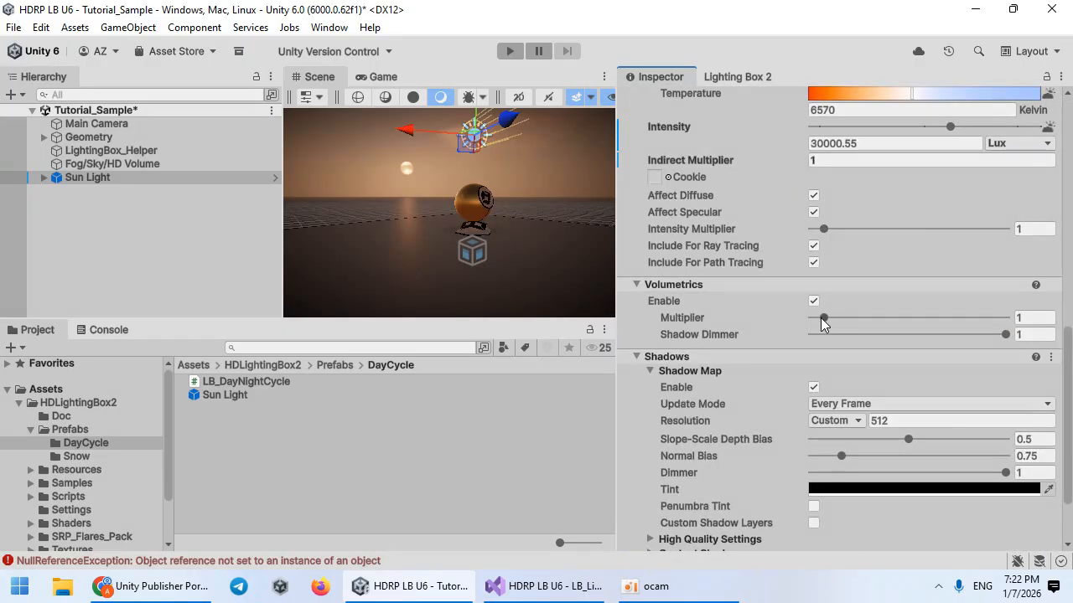
pyautogui.moveTo(823, 319); pyautogui.dragTo(1012, 320)
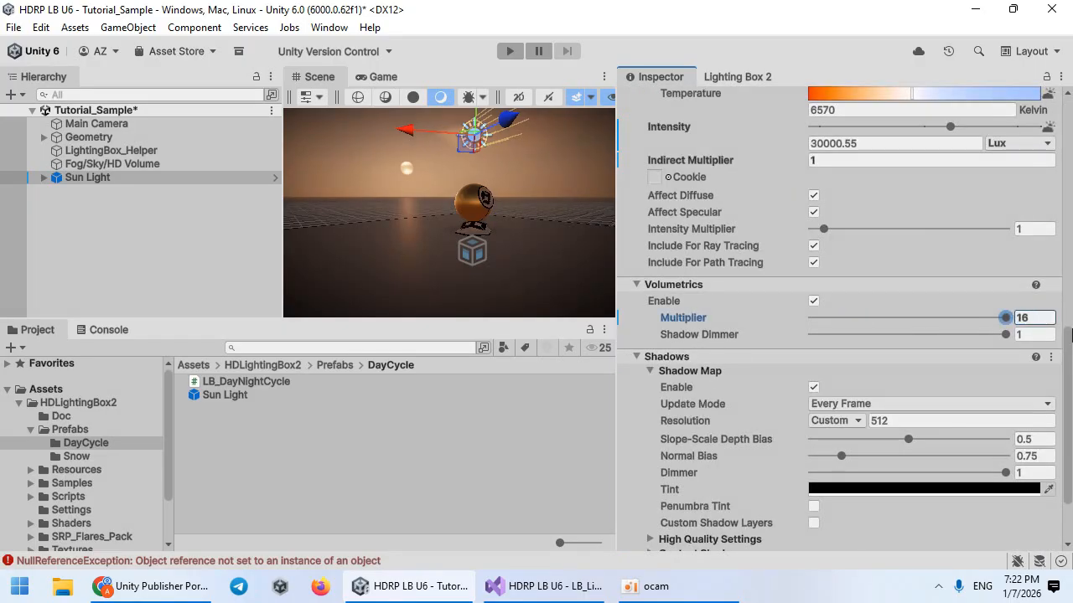
# Step: Create a Spot Light at the gold material ball and move it beside the ball, to about X -1.79, Z 0.34
pyautogui.click(460, 201)
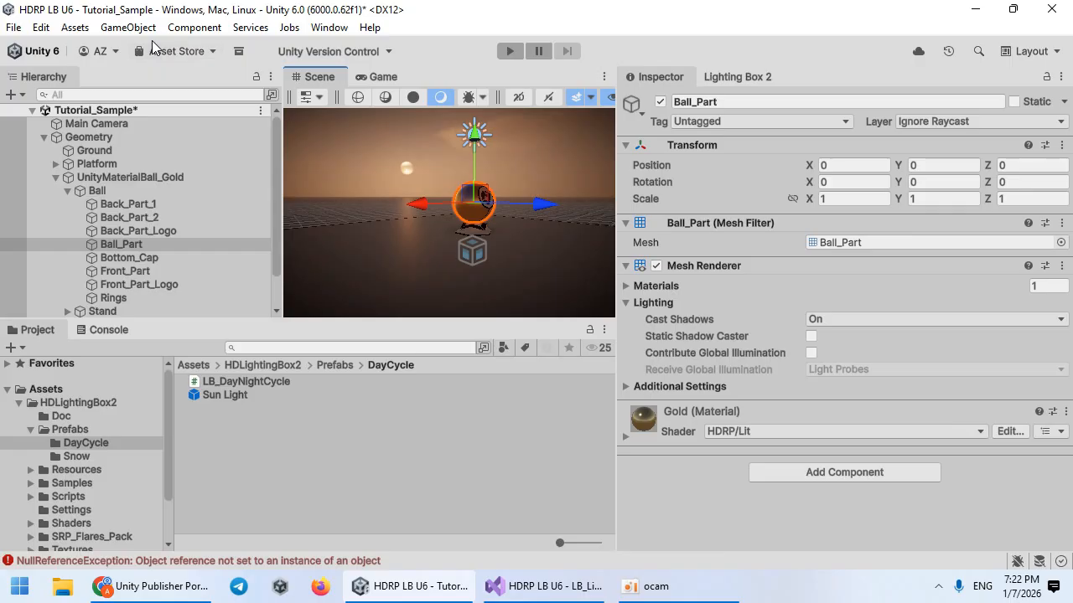
pyautogui.click(127, 27)
pyautogui.moveTo(361, 139)
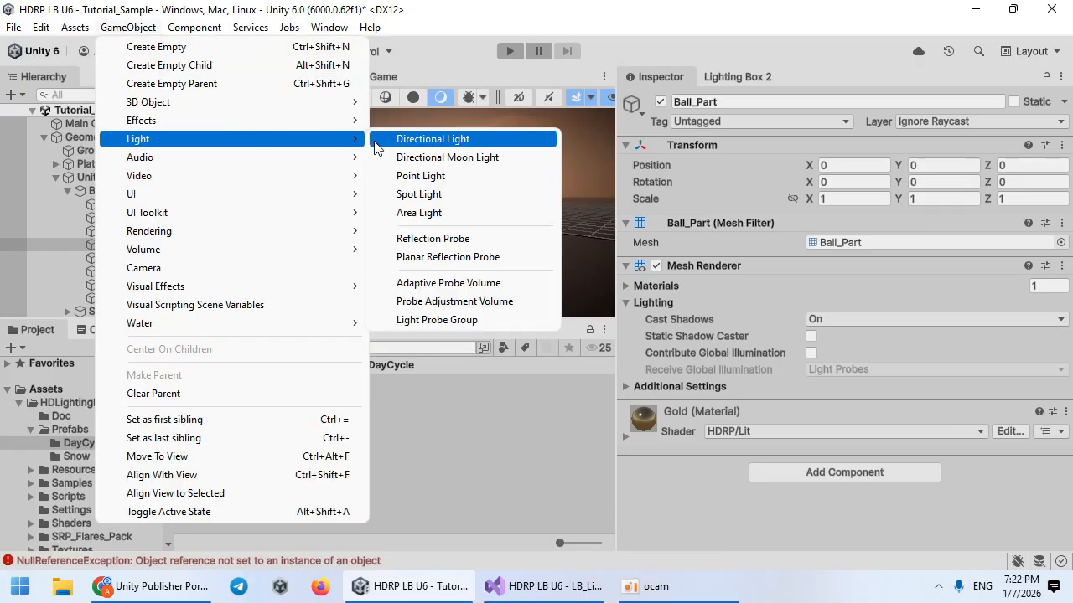
pyautogui.click(415, 194)
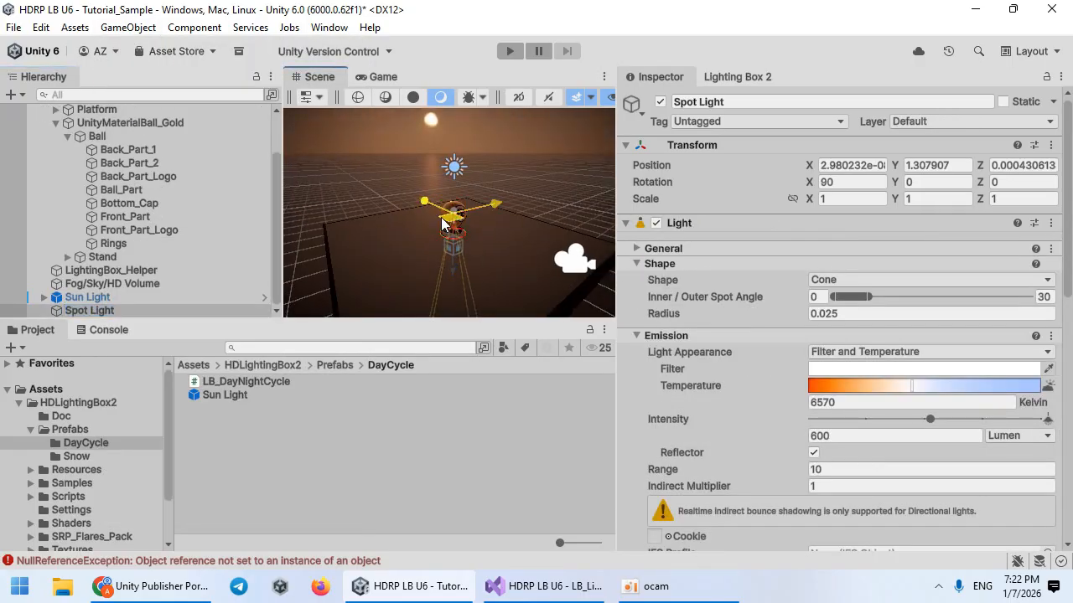
pyautogui.moveTo(441, 220); pyautogui.dragTo(398, 227)
# Step: Rotate the Spot Light to about X 142.562 and widen its outer spot angle to 100
pyautogui.moveTo(505, 203); pyautogui.dragTo(484, 216, button='right')
pyautogui.press('w')
pyautogui.press('e')
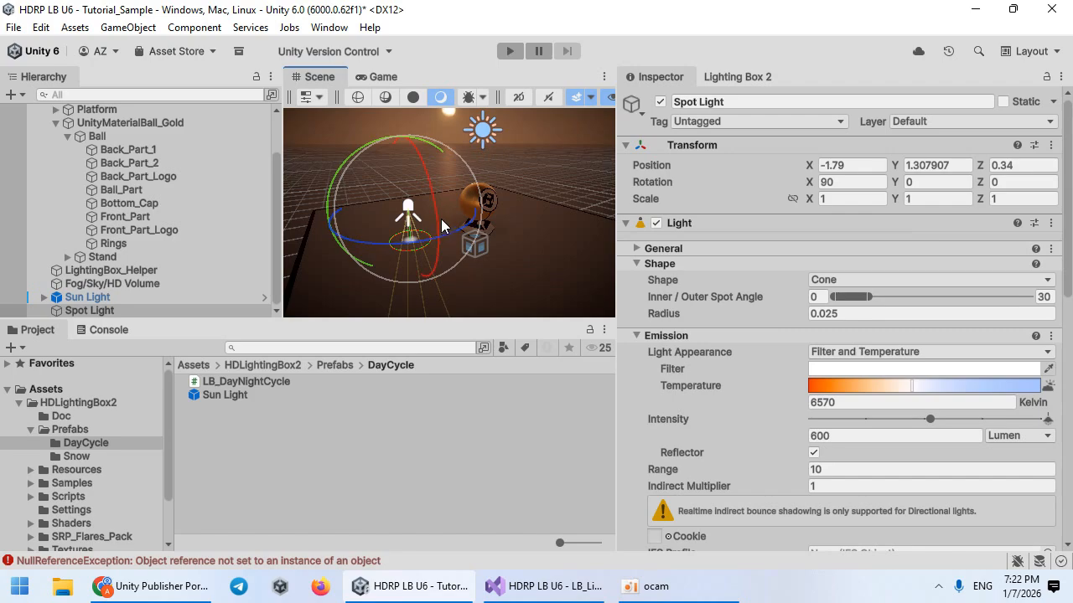
pyautogui.moveTo(441, 224); pyautogui.dragTo(394, 88)
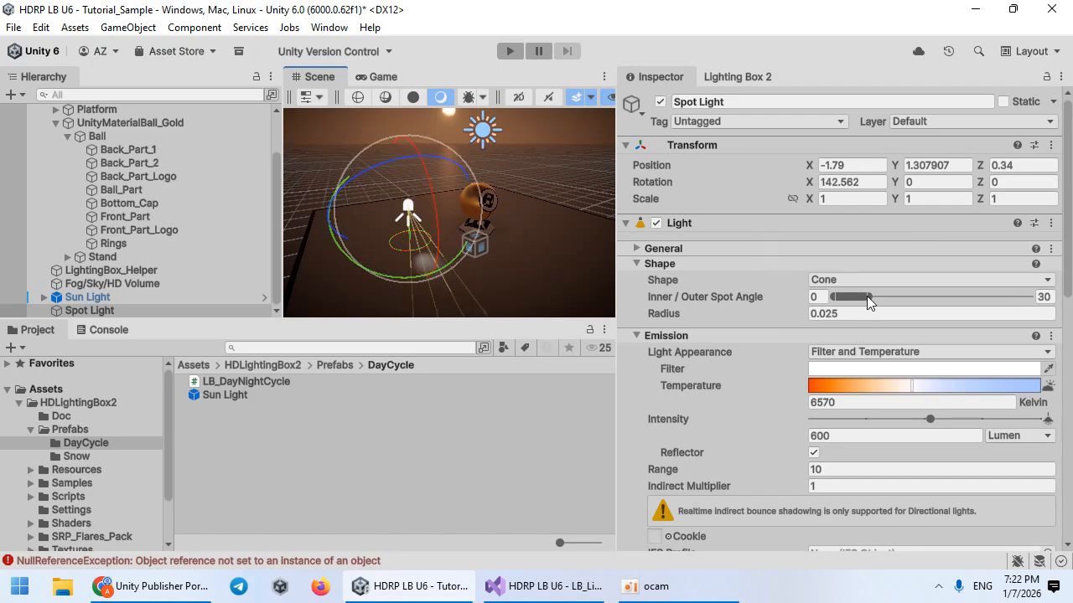
pyautogui.moveTo(872, 300); pyautogui.dragTo(938, 298)
# Step: Set the Spot Light's emission Filter color to bright green, hex 08FF00
pyautogui.scroll(-3, 789, 369)
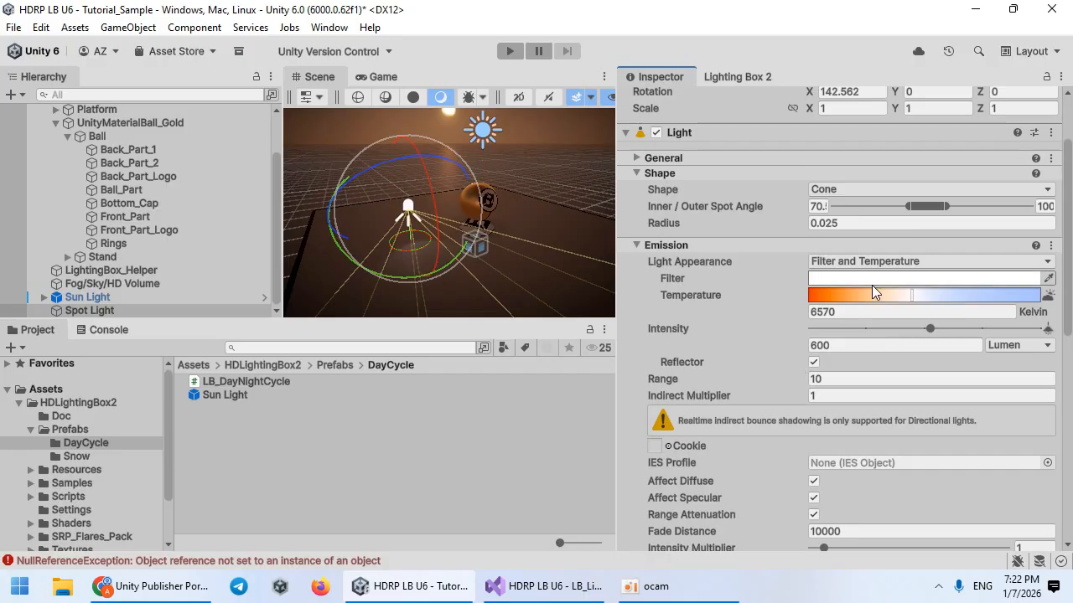
pyautogui.click(872, 281)
pyautogui.click(928, 204)
pyautogui.moveTo(963, 260); pyautogui.dragTo(1012, 233)
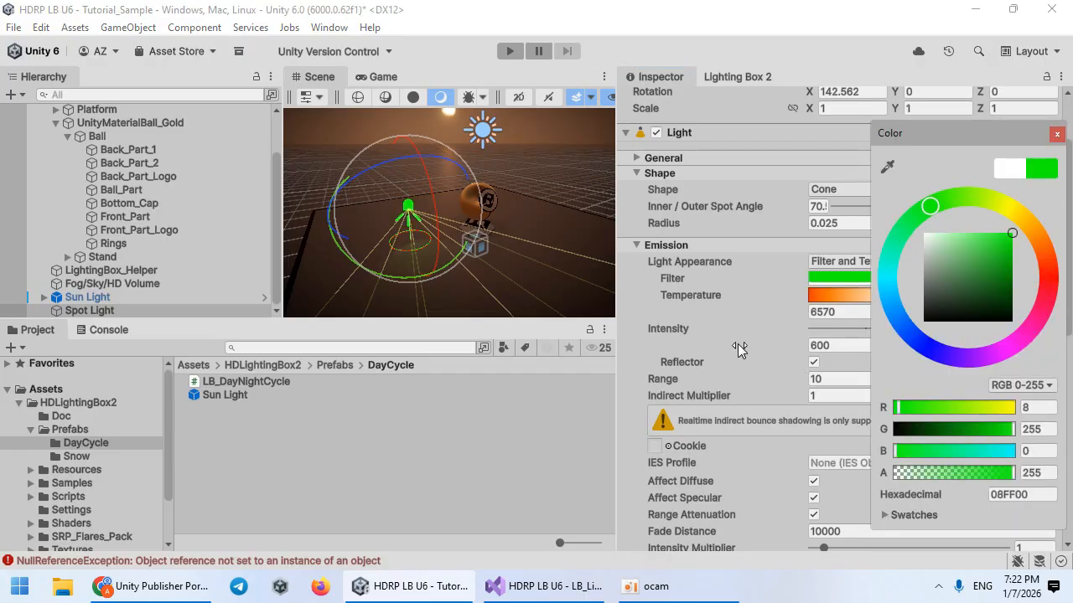
# Step: Raise the Spot Light's emission Intensity to near the slider's upper end and its Volumetrics Multiplier to the maximum
pyautogui.click(727, 351)
pyautogui.scroll(-4, 803, 339)
pyautogui.click(909, 205)
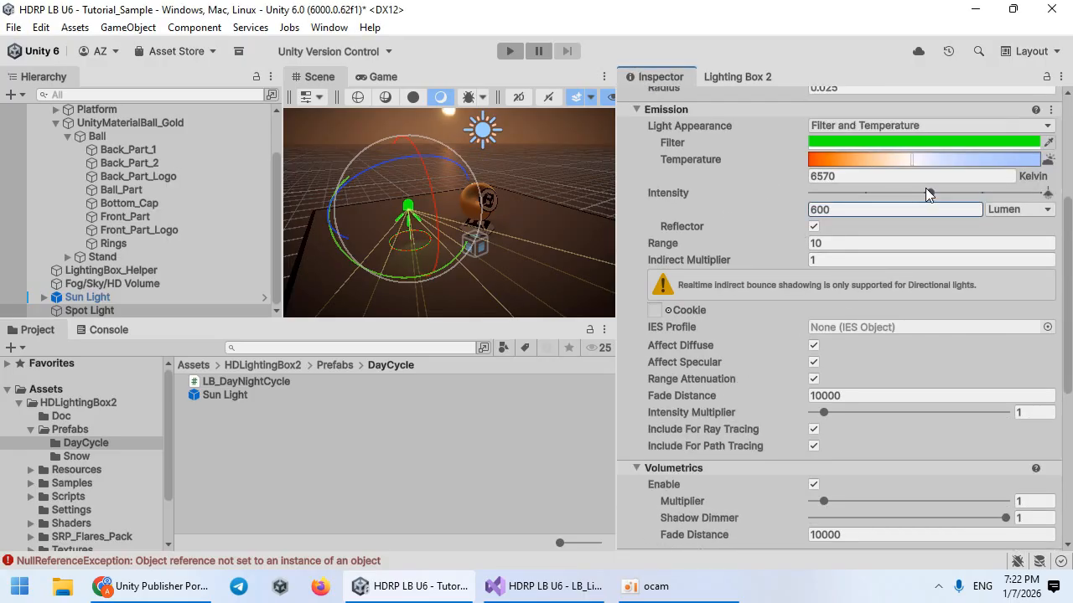
pyautogui.moveTo(928, 191); pyautogui.dragTo(1034, 191)
pyautogui.scroll(-3, 825, 322)
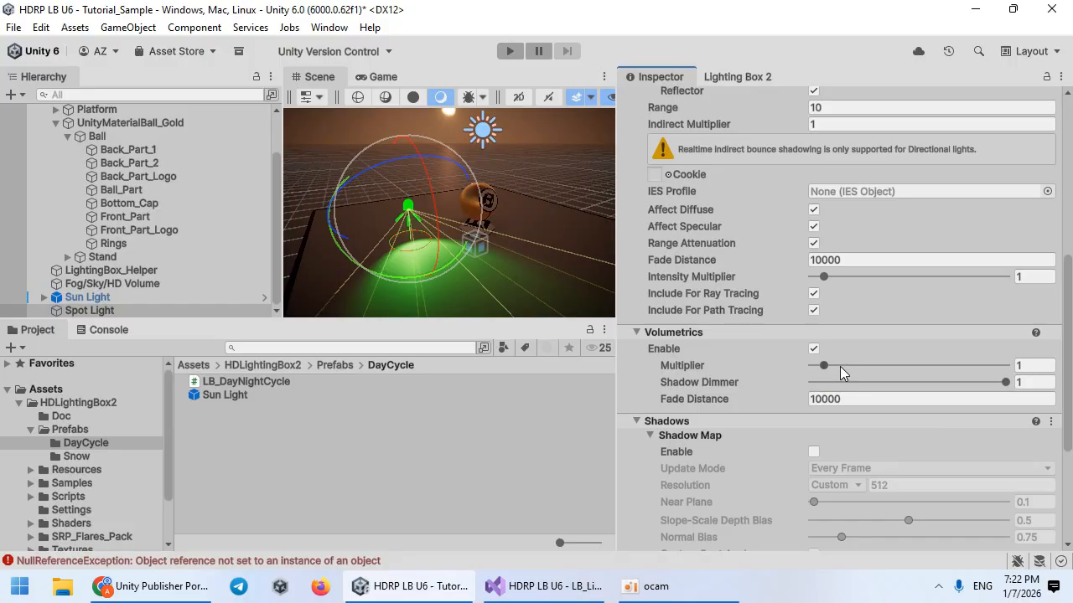
pyautogui.moveTo(840, 366); pyautogui.dragTo(1005, 366)
pyautogui.moveTo(441, 223); pyautogui.dragTo(503, 146, button='right')
pyautogui.click(502, 146)
# Step: Set the fog's Attenuation Distance to 117 and check Lighting Box's Scene settings
pyautogui.click(708, 77)
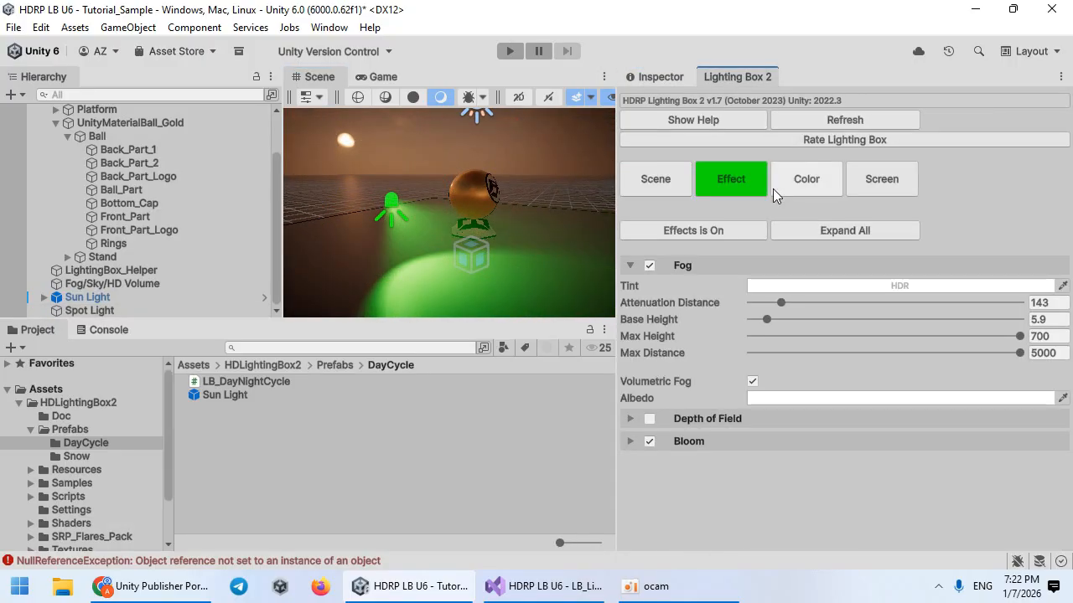
pyautogui.moveTo(787, 304); pyautogui.dragTo(779, 280)
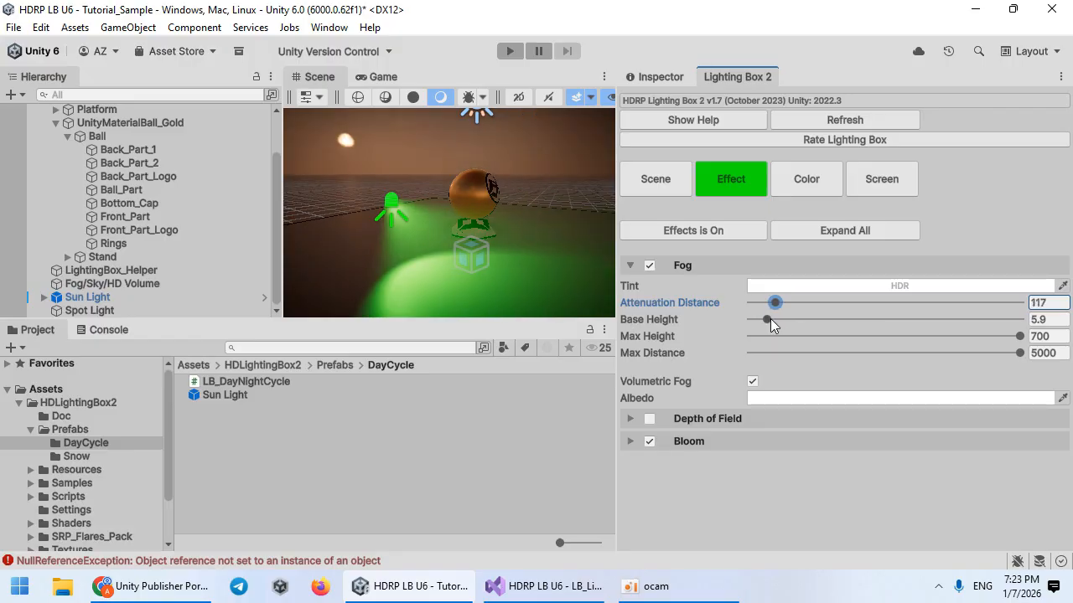
pyautogui.click(666, 182)
pyautogui.scroll(-5, 699, 350)
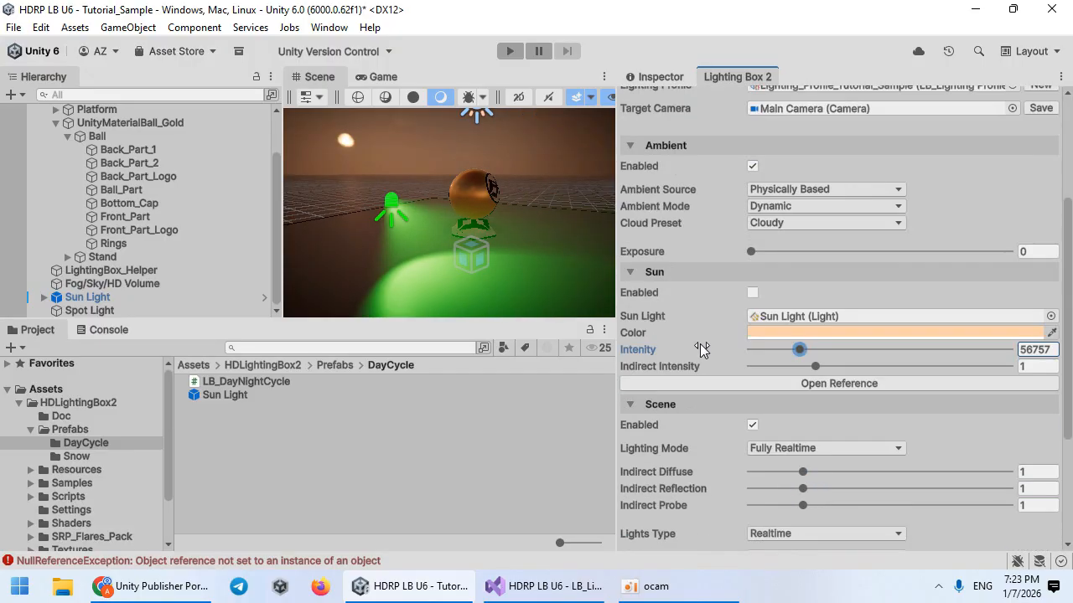
pyautogui.scroll(5, 695, 318)
pyautogui.click(708, 186)
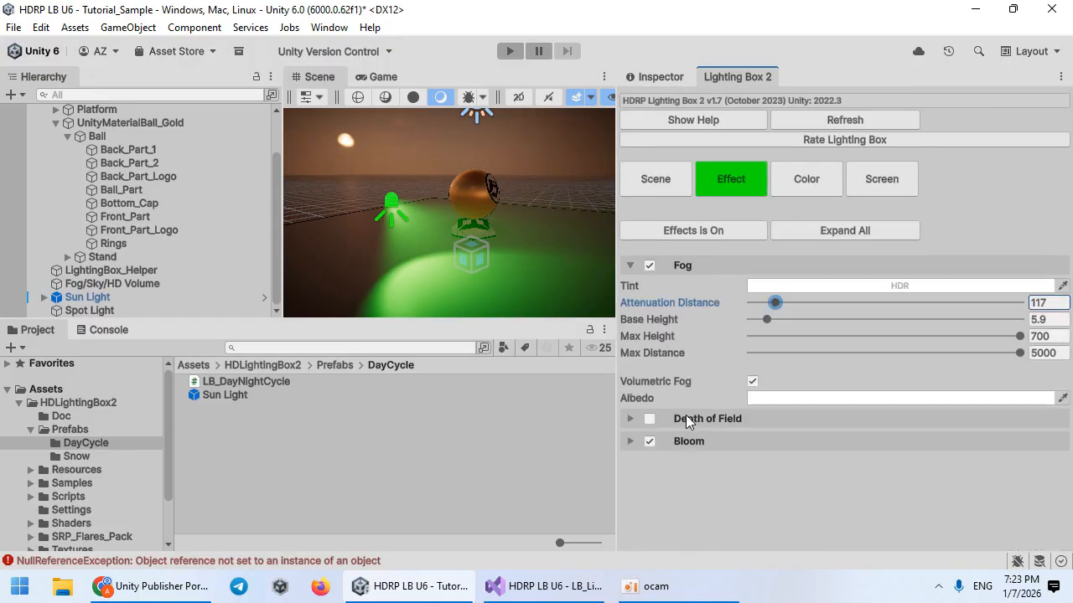
# Step: Expand the Bloom effect and set its Intensity to 0.113
pyautogui.scroll(-2, 737, 411)
pyautogui.moveTo(756, 368); pyautogui.dragTo(784, 351)
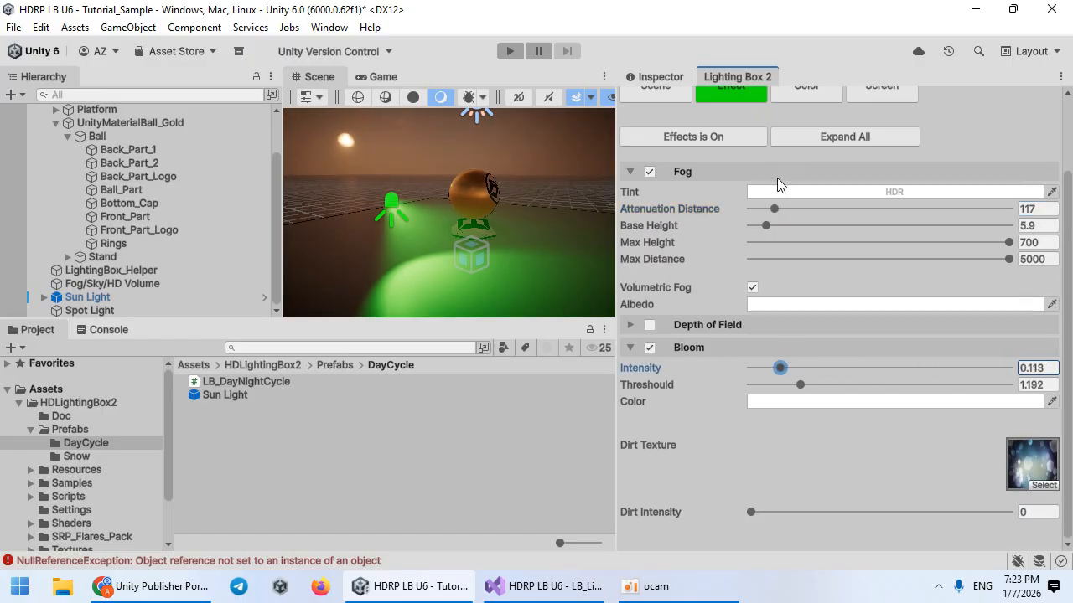
pyautogui.scroll(2, 777, 178)
pyautogui.click(801, 181)
pyautogui.scroll(-1, 722, 361)
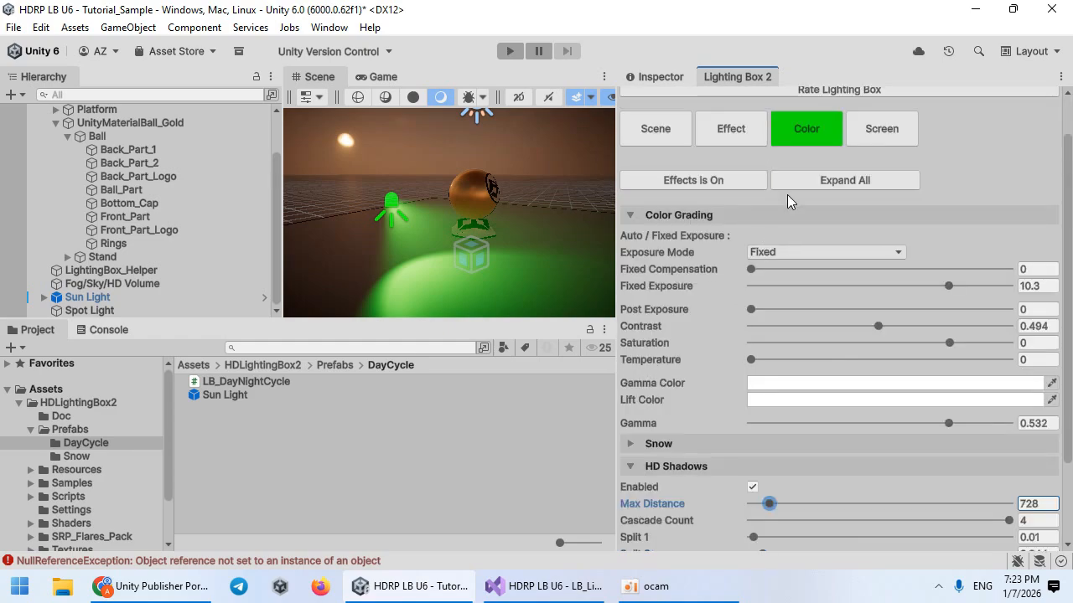
pyautogui.click(745, 132)
pyautogui.scroll(-1, 637, 218)
# Step: Enlarge the Scene view by shrinking the surrounding Project, Hierarchy and Lighting Box areas
pyautogui.moveTo(490, 277); pyautogui.dragTo(427, 250, button='right')
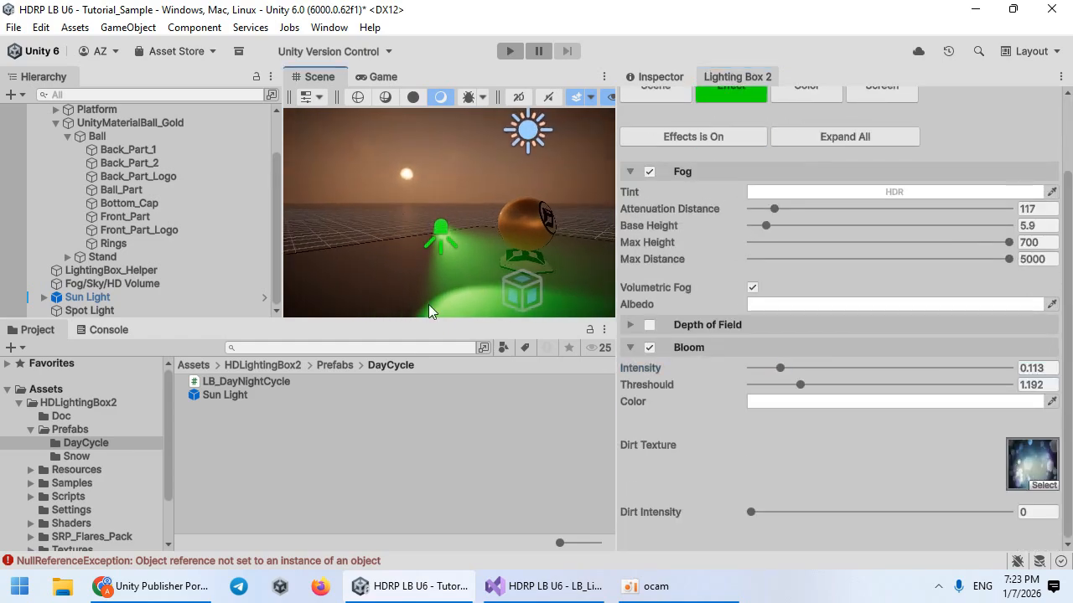
pyautogui.moveTo(438, 319); pyautogui.dragTo(434, 418)
pyautogui.moveTo(283, 327); pyautogui.dragTo(208, 306)
pyautogui.moveTo(617, 304); pyautogui.dragTo(739, 289)
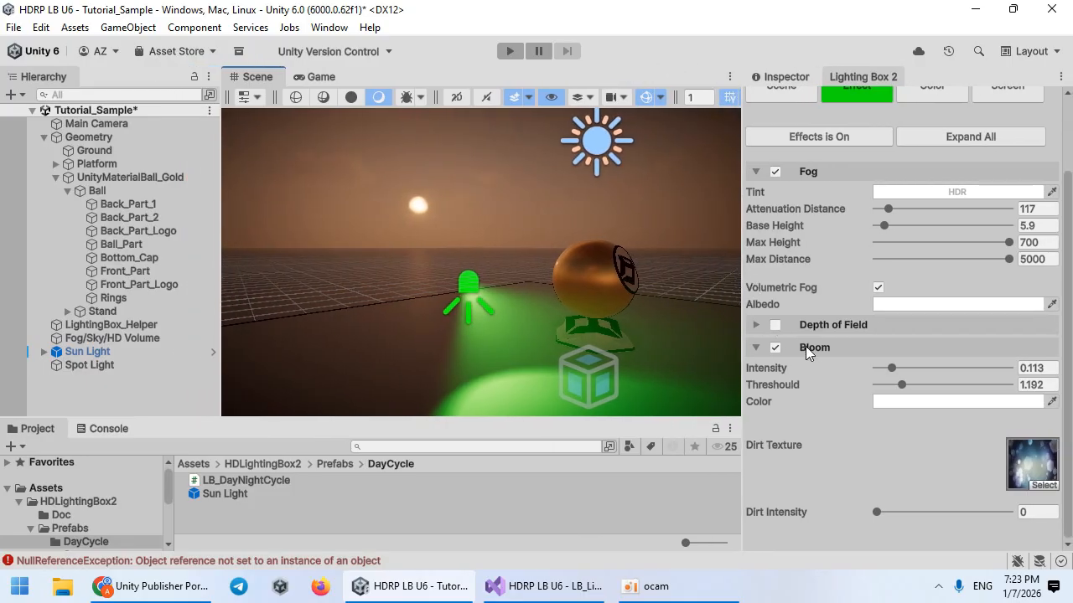
# Step: Set Bloom's Dirt Intensity to 10 and raise the Bloom Intensity slightly
pyautogui.scroll(3, 830, 344)
pyautogui.scroll(-3, 838, 352)
pyautogui.moveTo(882, 512); pyautogui.dragTo(1015, 507)
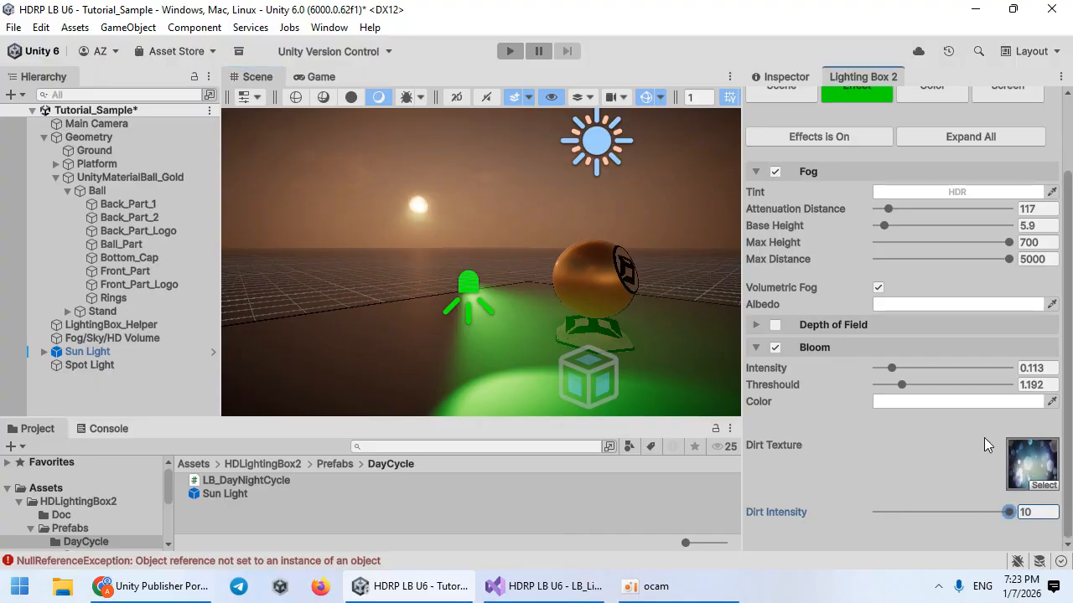
pyautogui.moveTo(891, 368)
pyautogui.mouseDown()
pyautogui.moveTo(933, 368)
pyautogui.moveTo(902, 368)
pyautogui.mouseUp()
pyautogui.scroll(2, 823, 240)
# Step: Set the fog's Attenuation Distance to 334 and view the sun and material ball from a new angle
pyautogui.click(926, 179)
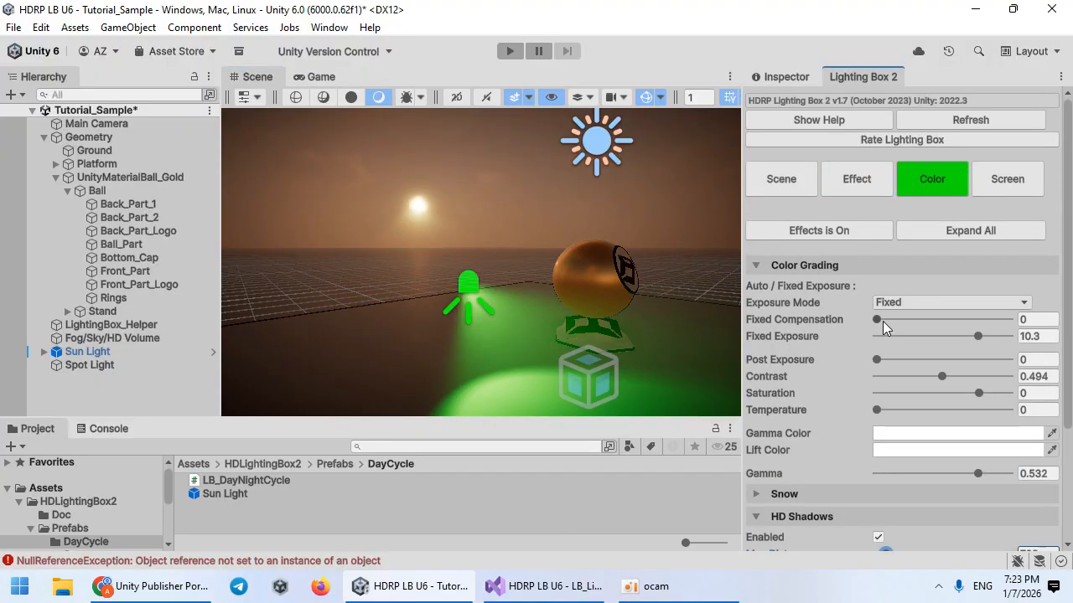
pyautogui.click(848, 186)
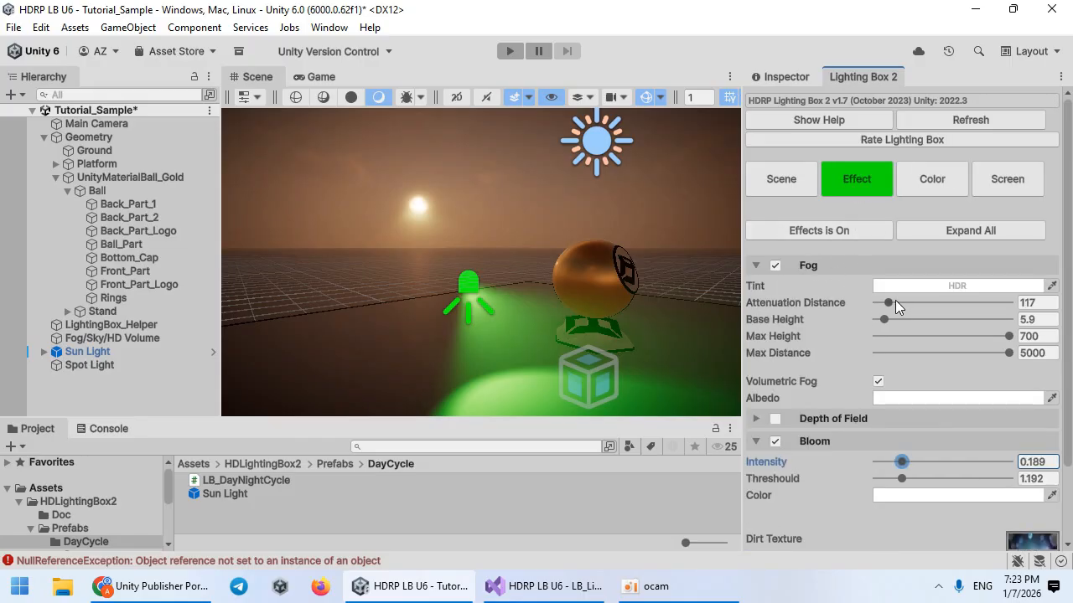
pyautogui.moveTo(891, 302); pyautogui.dragTo(913, 304)
pyautogui.moveTo(529, 271); pyautogui.dragTo(423, 237, button='right')
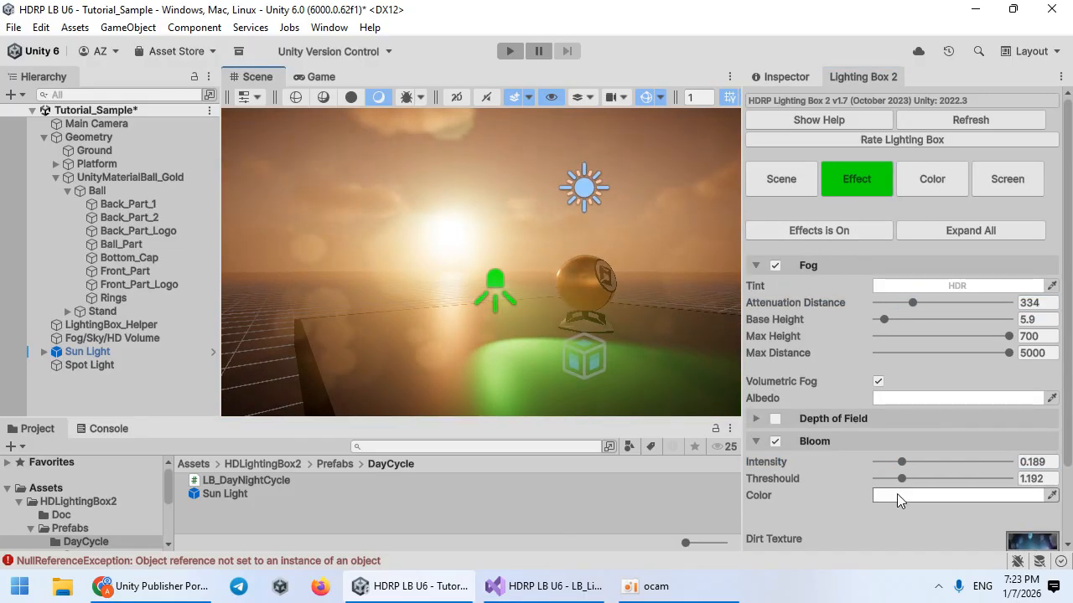
# Step: Reduce Bloom's Intensity to 0.082 and set the fog's Attenuation Distance to 304
pyautogui.scroll(-3, 896, 494)
pyautogui.moveTo(1001, 507); pyautogui.dragTo(1046, 524)
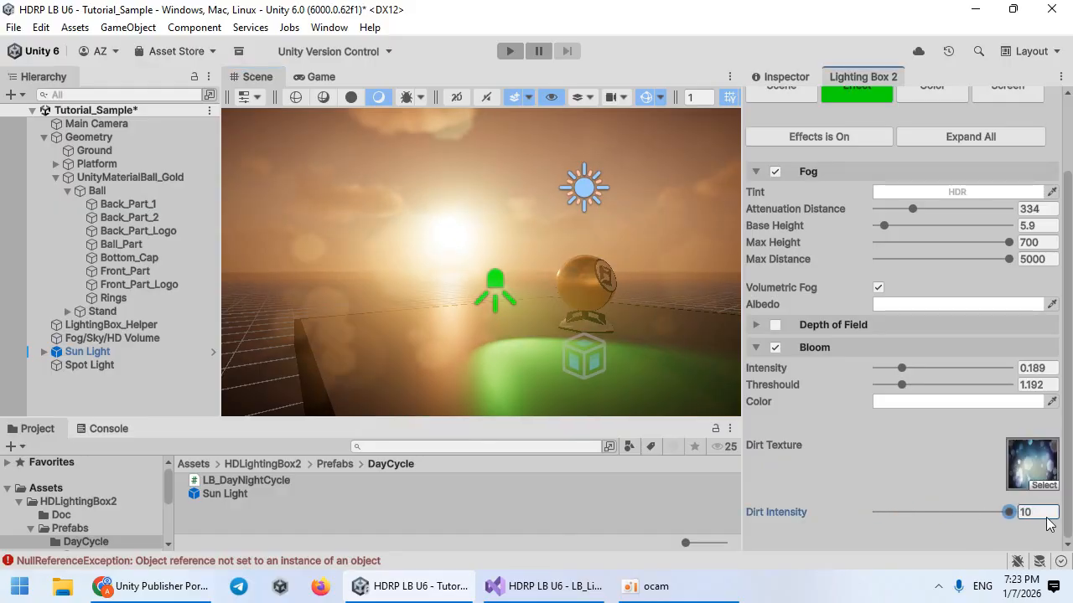
pyautogui.moveTo(902, 368)
pyautogui.mouseDown()
pyautogui.moveTo(883, 371)
pyautogui.moveTo(921, 371)
pyautogui.moveTo(887, 372)
pyautogui.mouseUp()
pyautogui.moveTo(723, 295); pyautogui.dragTo(588, 329, button='right')
pyautogui.scroll(3, 875, 270)
pyautogui.moveTo(913, 302)
pyautogui.mouseDown()
pyautogui.moveTo(894, 303)
pyautogui.moveTo(909, 303)
pyautogui.mouseUp()
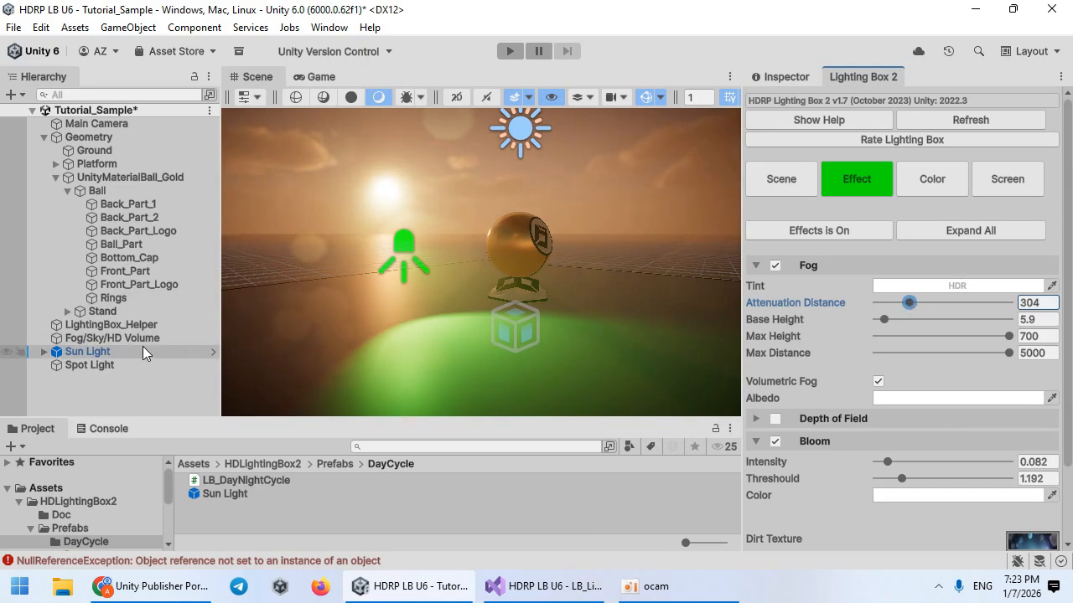
# Step: Switch the Spot Light's intensity unit to Ev 100, raise its intensity to 20.8, and deselect it
pyautogui.click(125, 364)
pyautogui.click(788, 78)
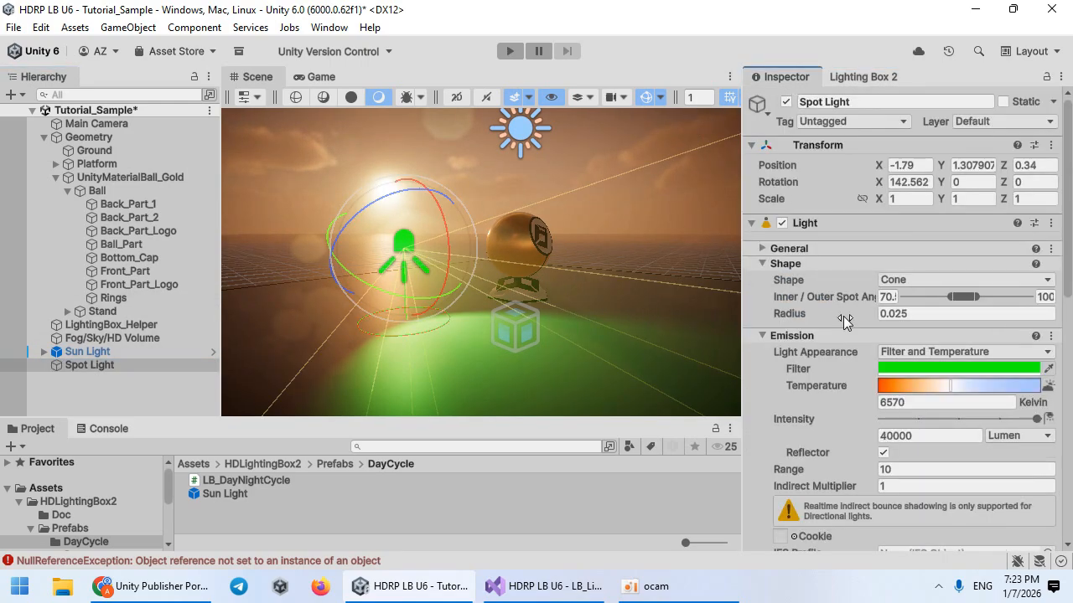
pyautogui.scroll(-5, 863, 361)
pyautogui.click(1018, 254)
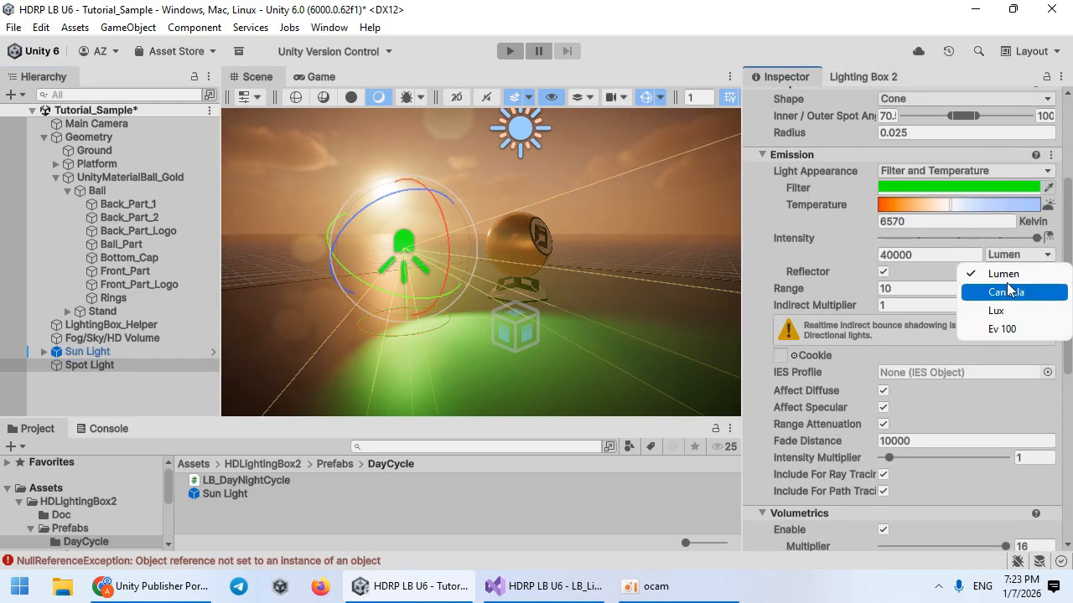
pyautogui.click(1013, 328)
pyautogui.moveTo(871, 272); pyautogui.dragTo(842, 254)
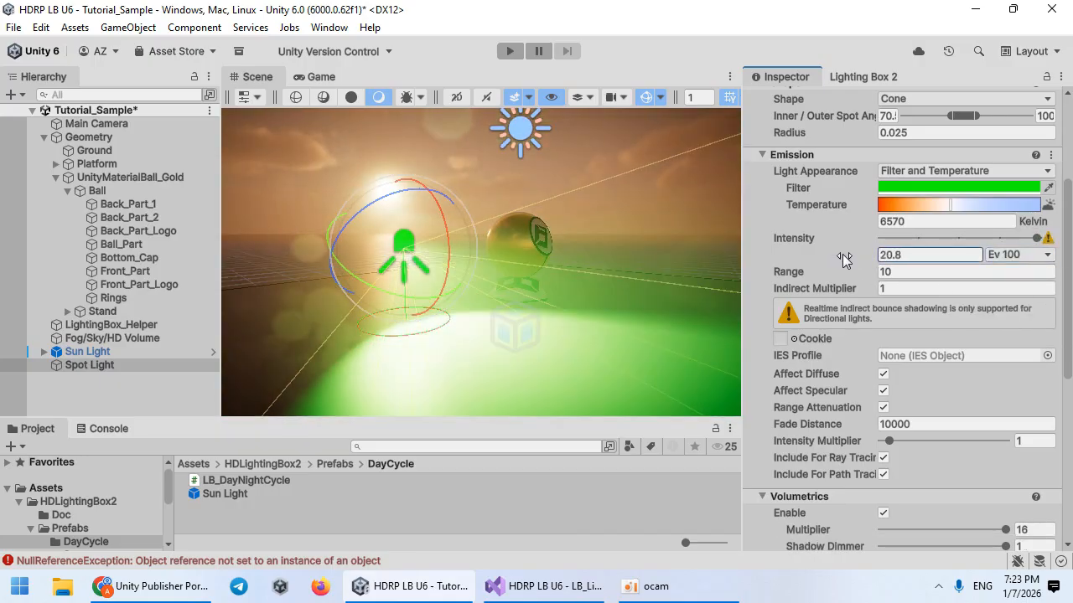
pyautogui.press('s')
pyautogui.moveTo(525, 314); pyautogui.dragTo(559, 210, button='right')
pyautogui.press('w')
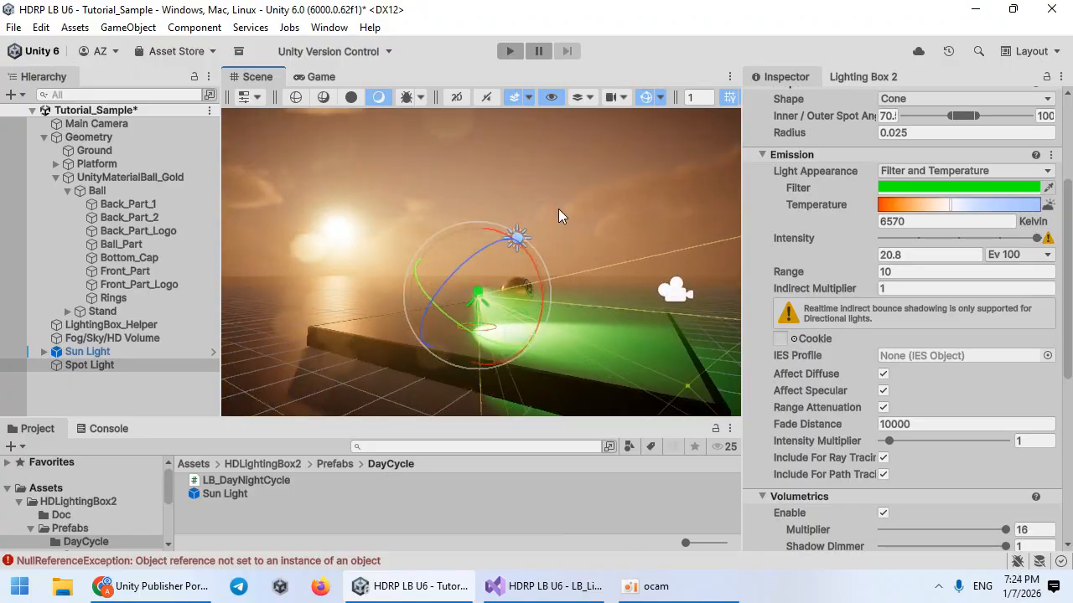
pyautogui.click(558, 210)
pyautogui.press('s')
pyautogui.moveTo(517, 241); pyautogui.dragTo(262, 321, button='right')
pyautogui.press('w')
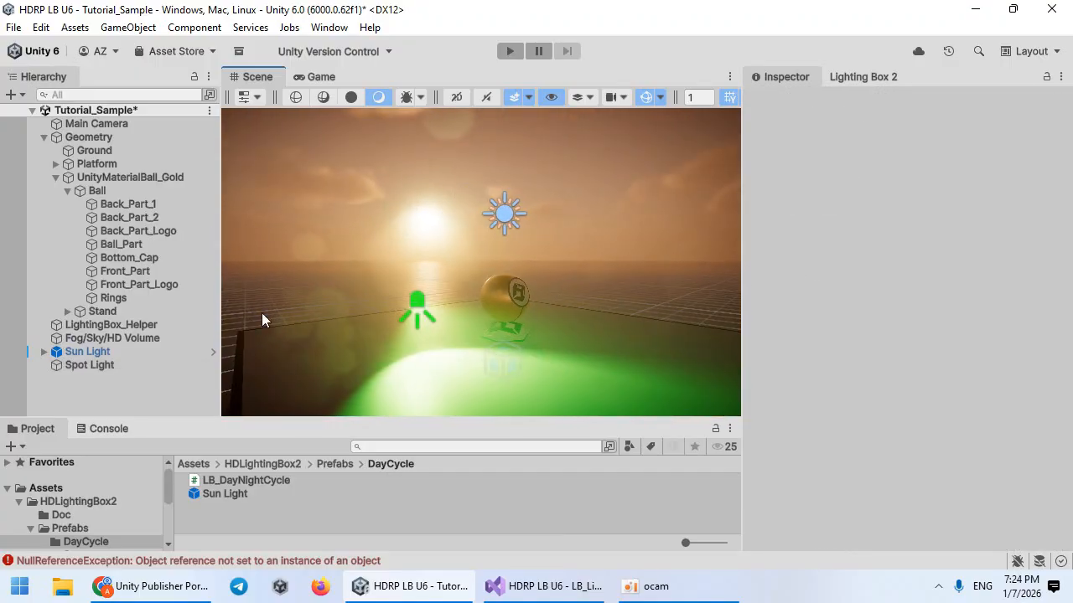
# Step: Move the Sun Light's Time Slider to 46266 for daytime and lower Bloom's Intensity to 0.05
pyautogui.click(166, 351)
pyautogui.moveTo(911, 410); pyautogui.dragTo(949, 408)
pyautogui.click(849, 75)
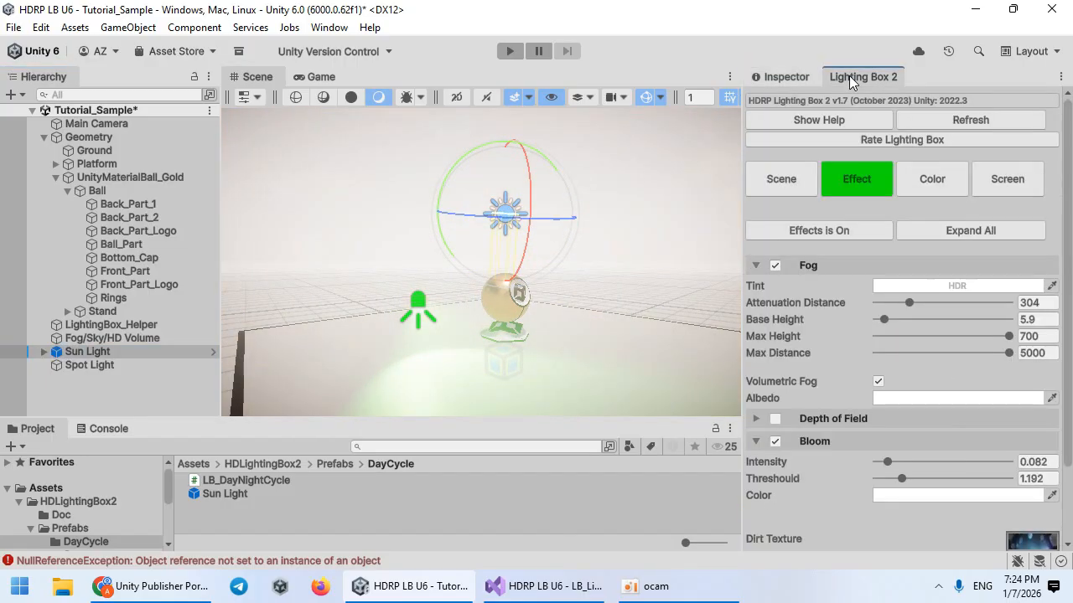
pyautogui.scroll(-3, 838, 313)
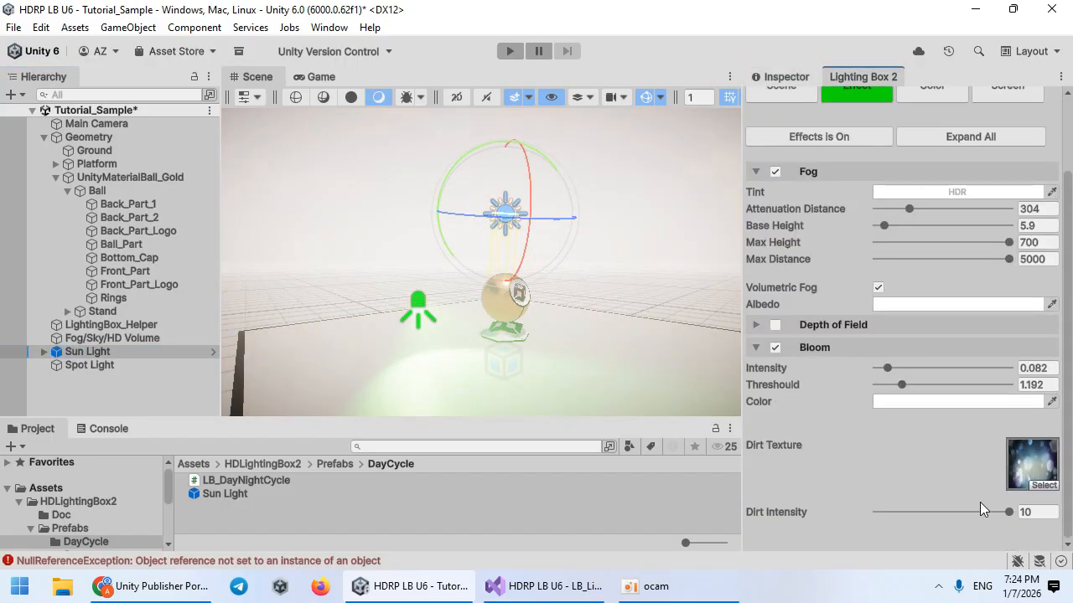
pyautogui.moveTo(982, 511); pyautogui.dragTo(1010, 512)
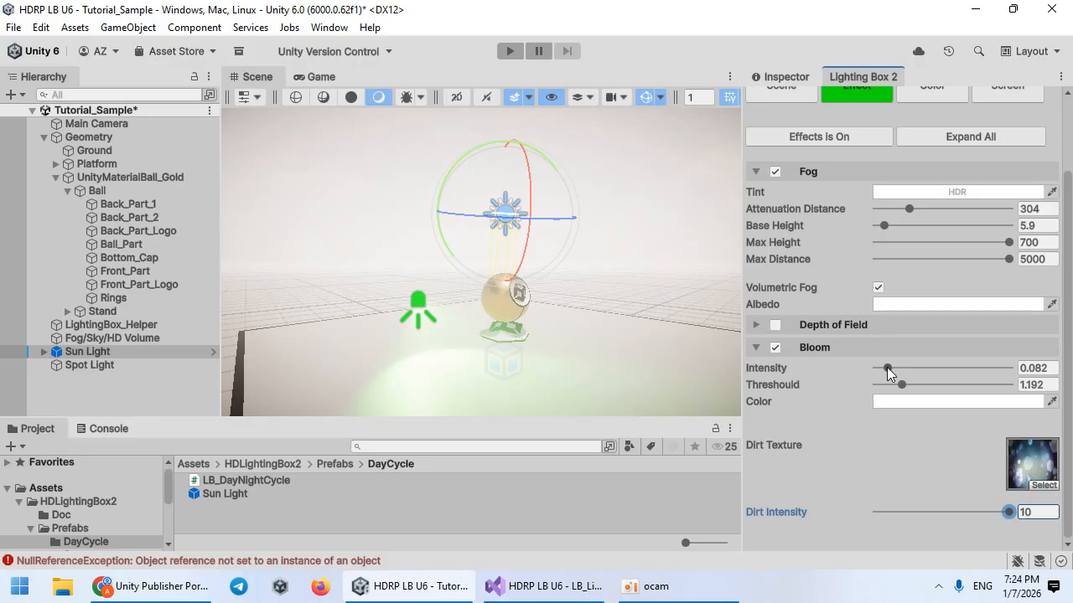
pyautogui.moveTo(886, 367)
pyautogui.mouseDown()
pyautogui.moveTo(874, 367)
pyautogui.moveTo(883, 369)
pyautogui.mouseUp()
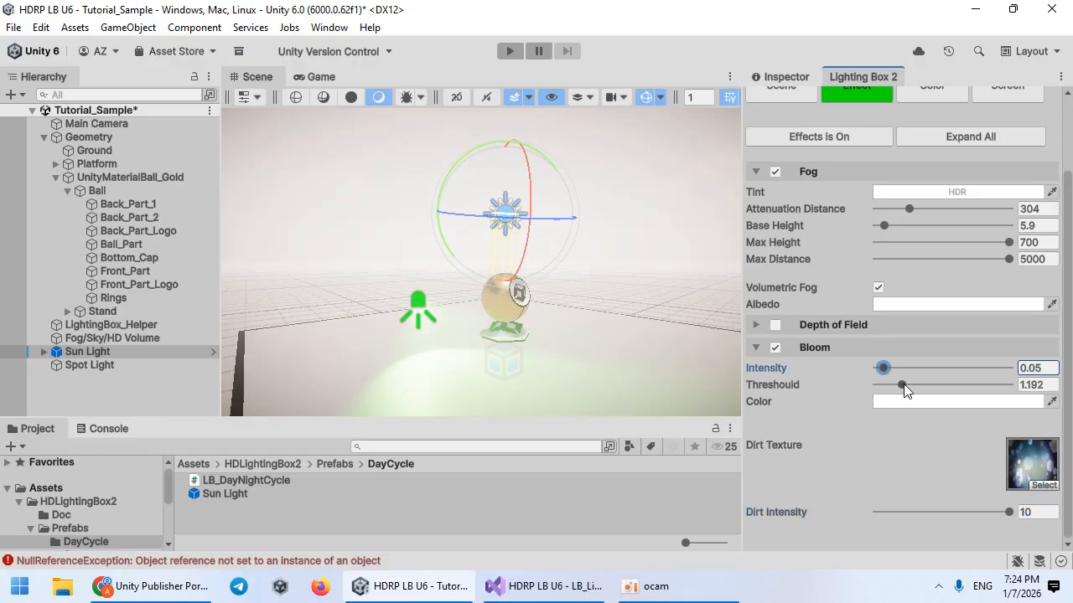
# Step: Try to lower the Fixed Compensation in the Color Grading settings
pyautogui.scroll(3, 859, 183)
pyautogui.click(925, 192)
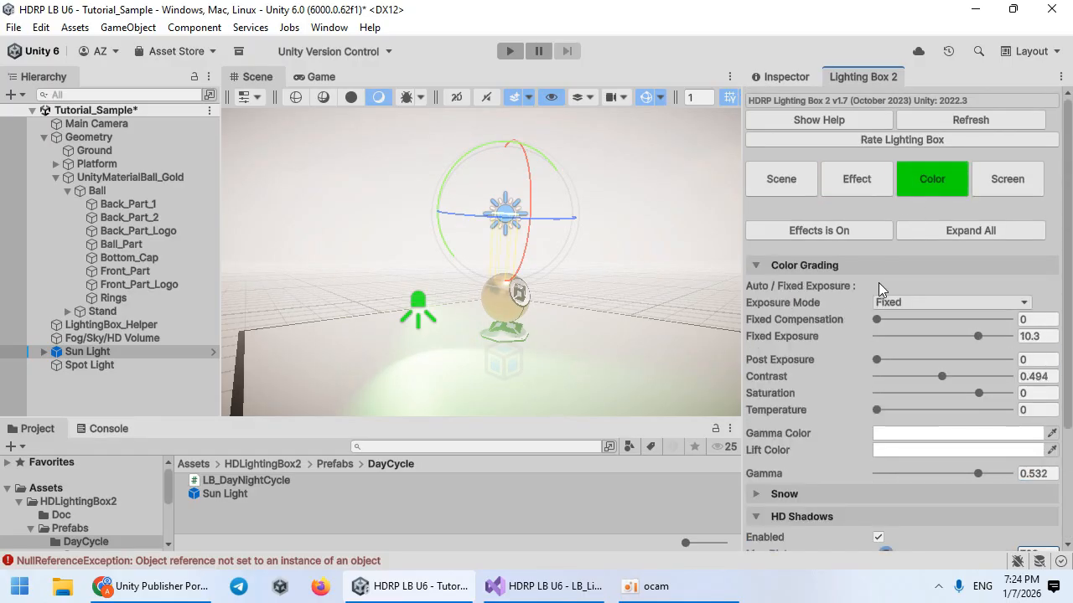
pyautogui.moveTo(877, 319); pyautogui.dragTo(838, 324)
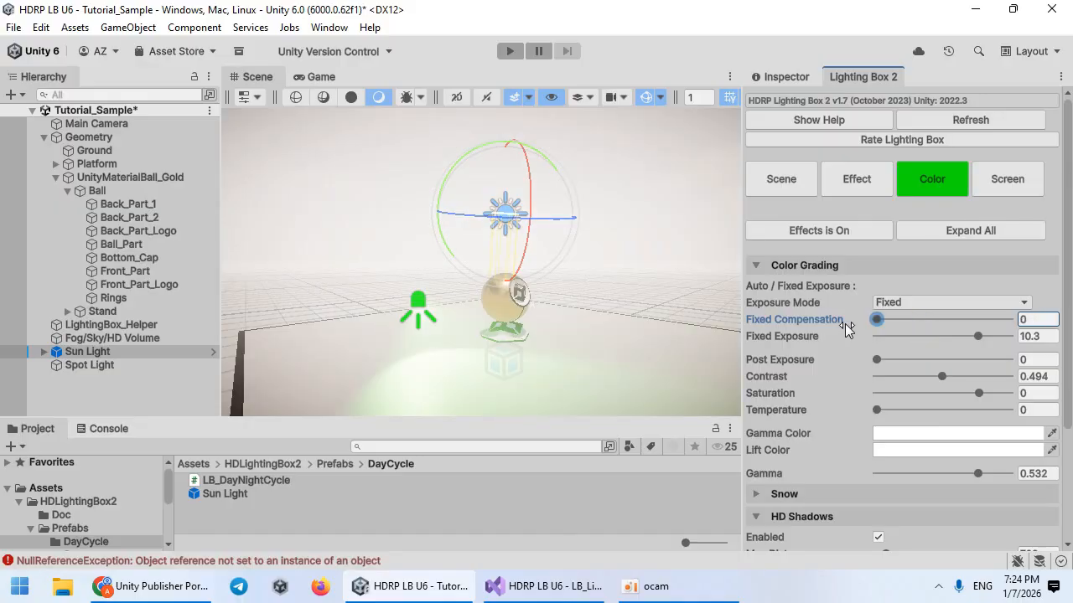
# Step: Set the fog's Attenuation Distance to 929 and its Max Height to 0
pyautogui.click(865, 185)
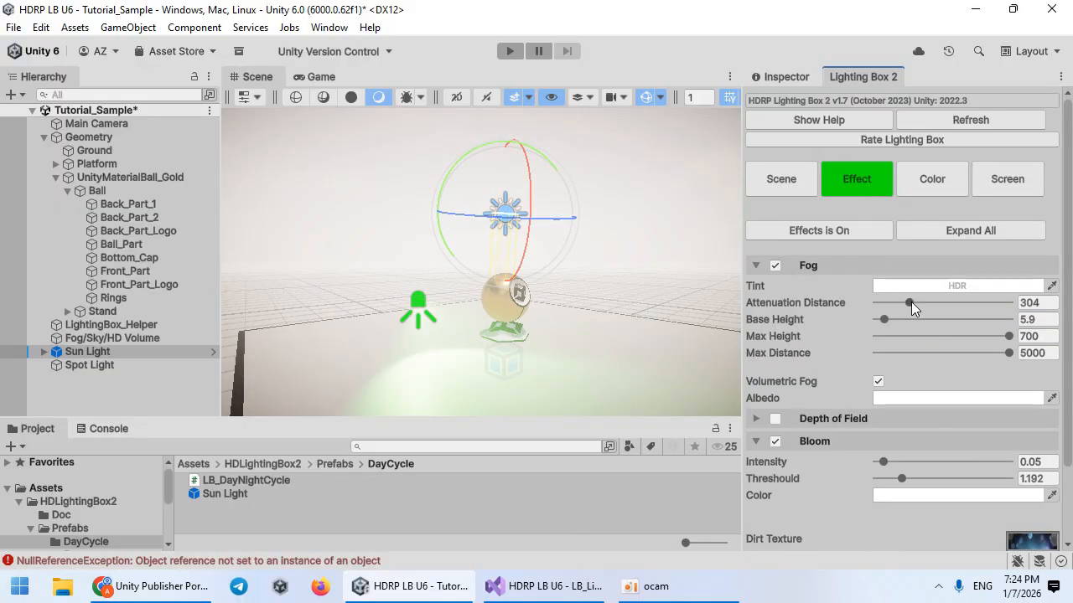
pyautogui.moveTo(911, 303); pyautogui.dragTo(978, 303)
pyautogui.moveTo(1008, 336); pyautogui.dragTo(873, 328)
pyautogui.moveTo(524, 239); pyautogui.dragTo(699, 206, button='right')
pyautogui.press('s')
pyautogui.press('w')
# Step: Check Lighting Box's Scene settings and set the Sun Light's Time Slider to 23969 for a low sun
pyautogui.click(765, 193)
pyautogui.scroll(-2, 881, 392)
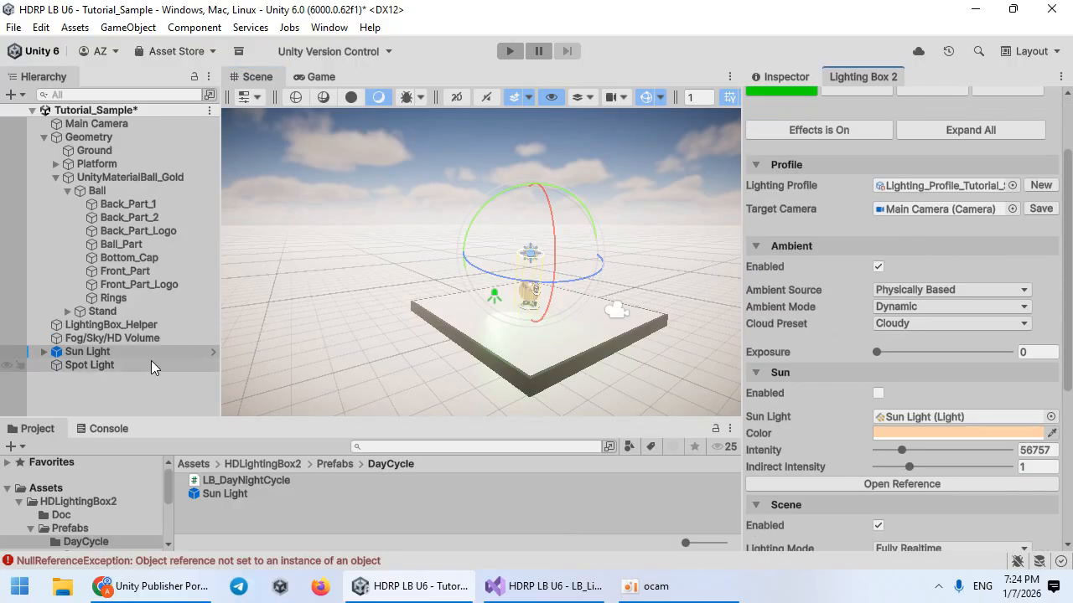
pyautogui.click(775, 76)
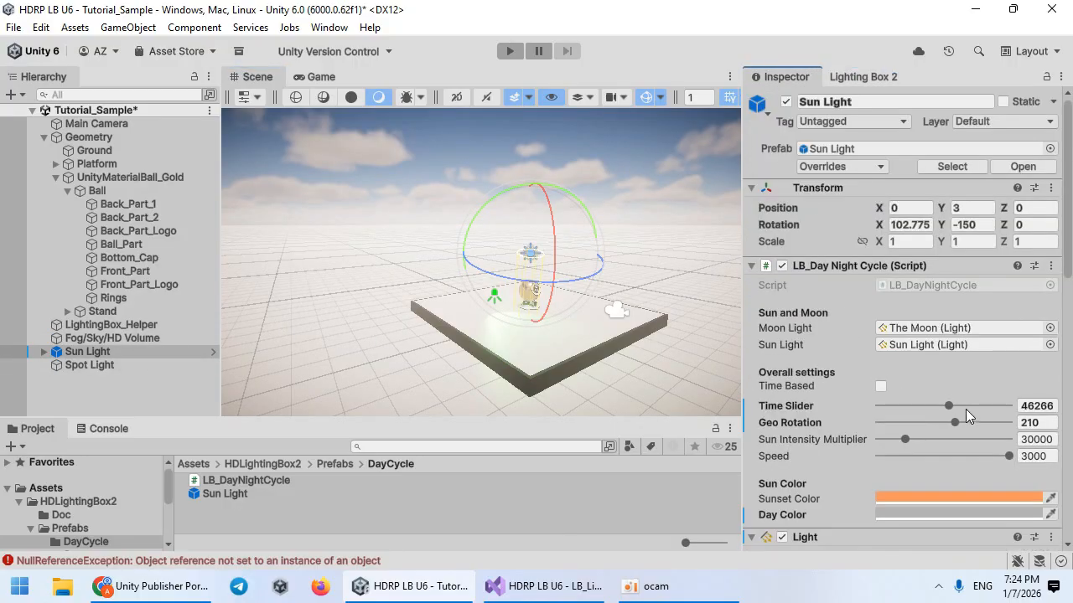
pyautogui.moveTo(948, 405); pyautogui.dragTo(916, 406)
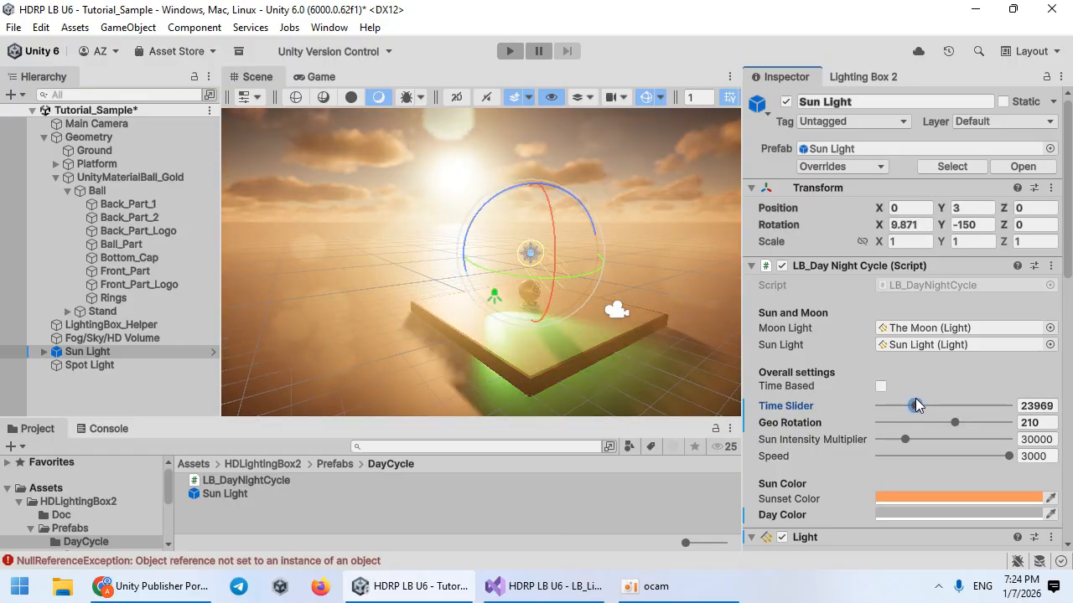
pyautogui.moveTo(539, 343); pyautogui.dragTo(402, 294, button='right')
pyautogui.press('w')
# Step: Turn off the Fog effect and set Bloom's Dirt Intensity to 0
pyautogui.click(872, 77)
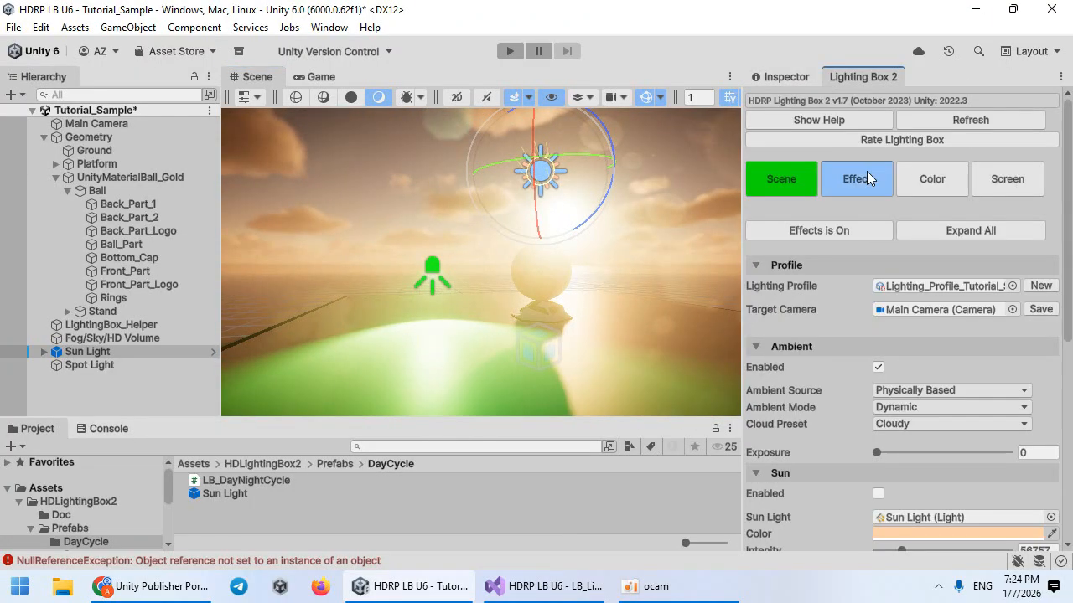
pyautogui.click(867, 171)
pyautogui.click(775, 265)
pyautogui.click(774, 265)
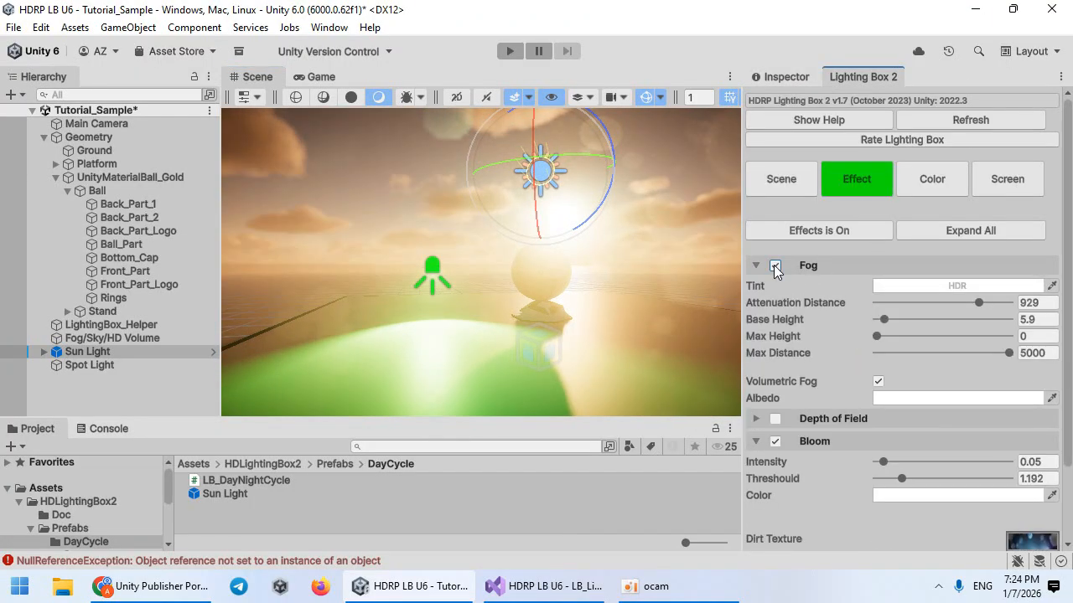
pyautogui.click(774, 265)
pyautogui.scroll(-2, 815, 293)
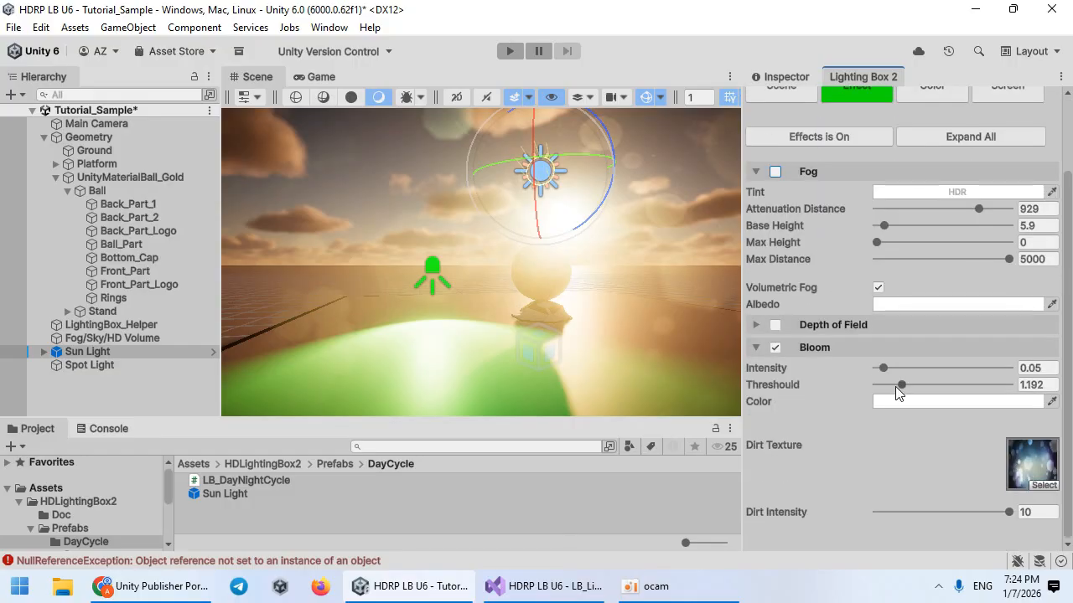
pyautogui.moveTo(960, 506); pyautogui.dragTo(743, 462)
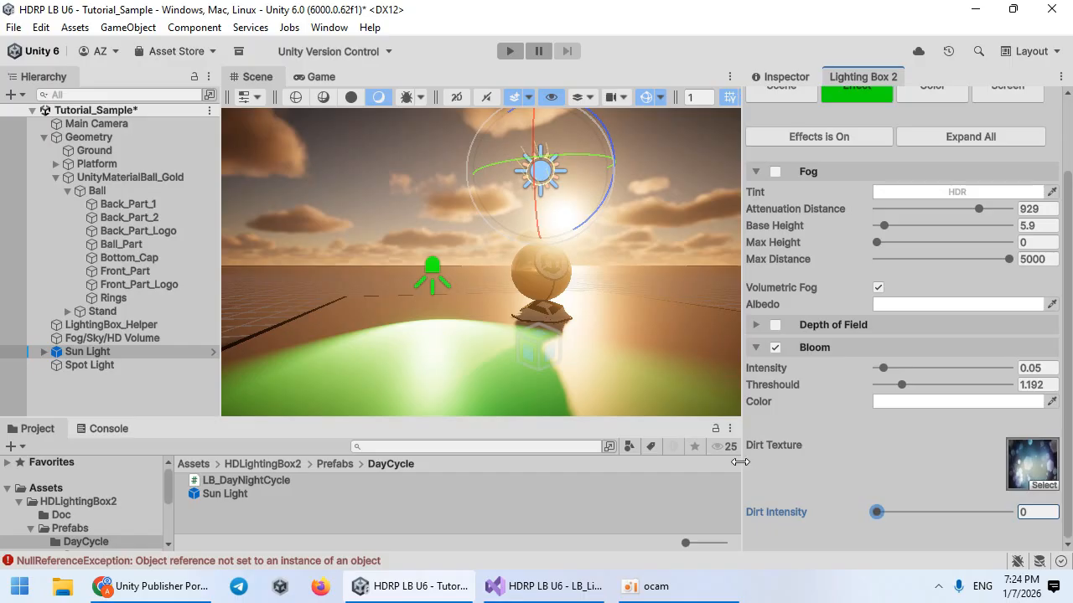
pyautogui.moveTo(469, 308); pyautogui.dragTo(653, 325, button='right')
pyautogui.press('s')
pyautogui.click(644, 587)
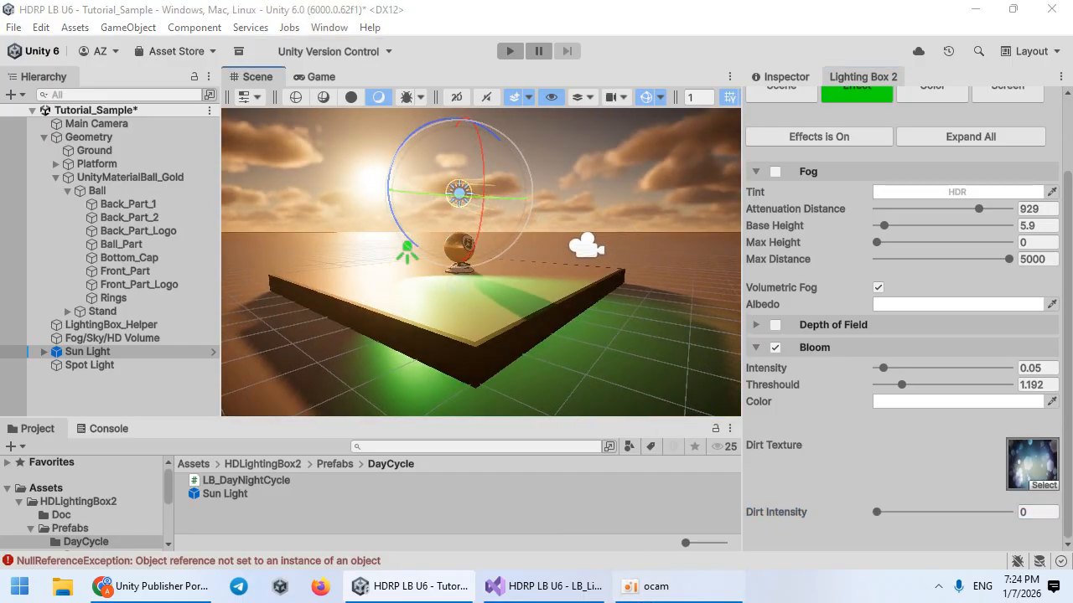